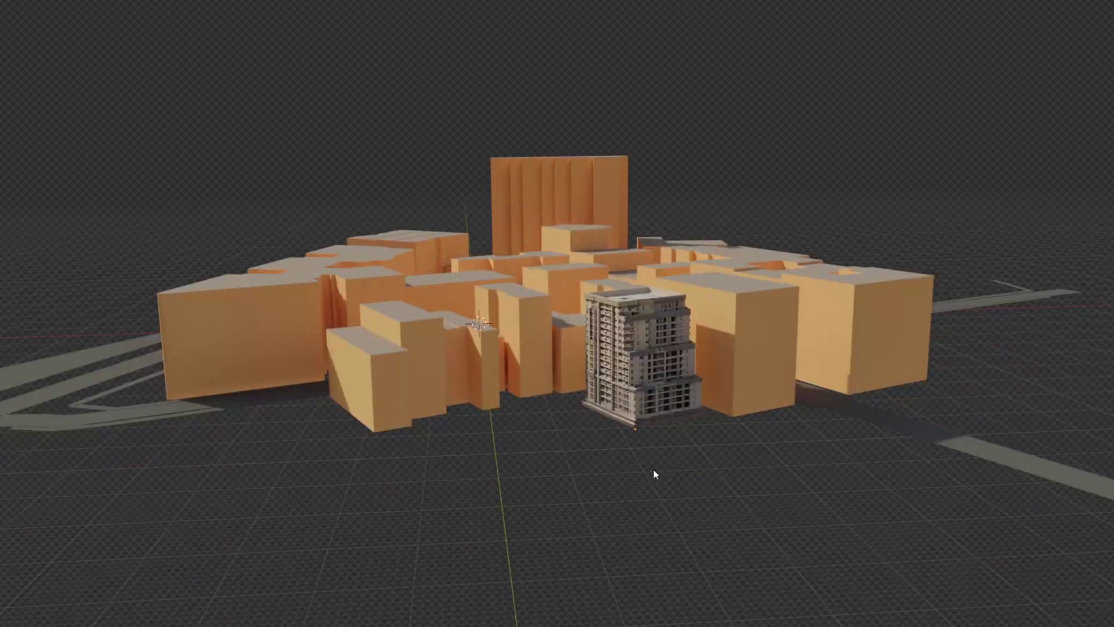
# - Scroll through the Building catalog's textured building assets while orbiting the showcase city blocks
pyautogui.scroll(-2, 654, 475)
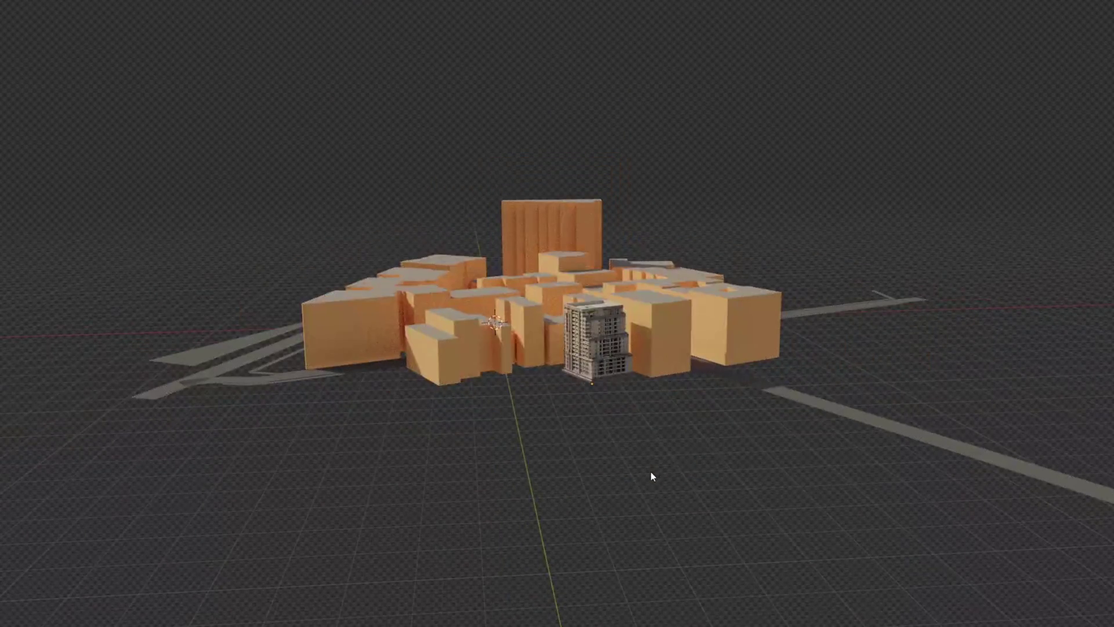
pyautogui.moveTo(651, 476); pyautogui.dragTo(642, 478, button='middle')
pyautogui.scroll(-2, 633, 475)
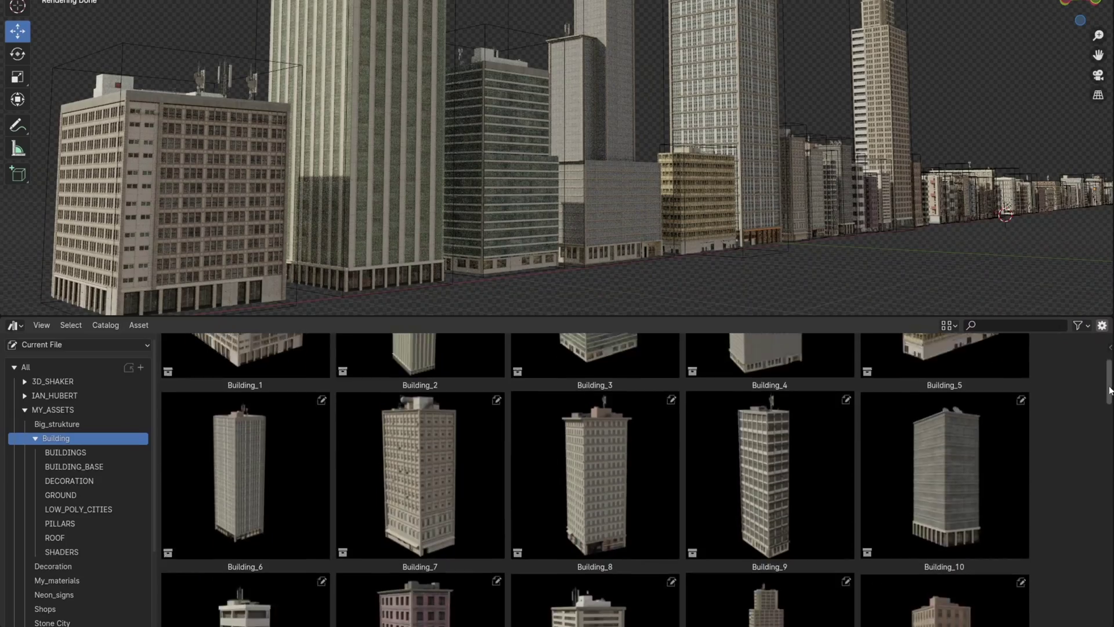
pyautogui.scroll(-10, 1093, 476)
pyautogui.scroll(-4, 1096, 505)
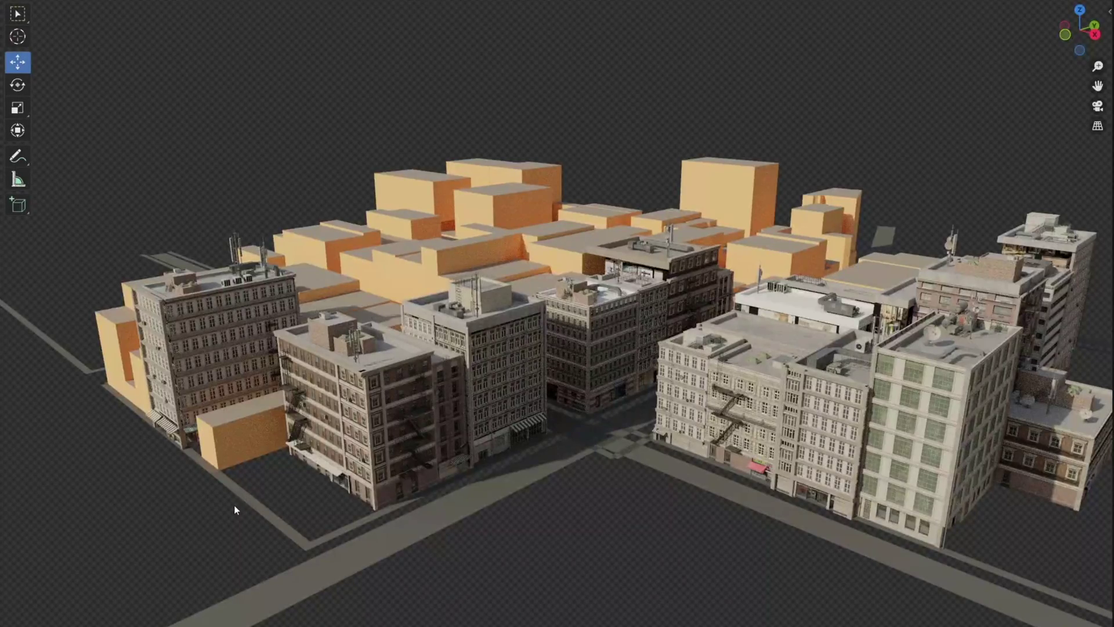
# - Orbit down to street level and select a ground-level piece and the corner pillar Pillar_5.002
pyautogui.moveTo(483, 513); pyautogui.dragTo(470, 494, button='middle')
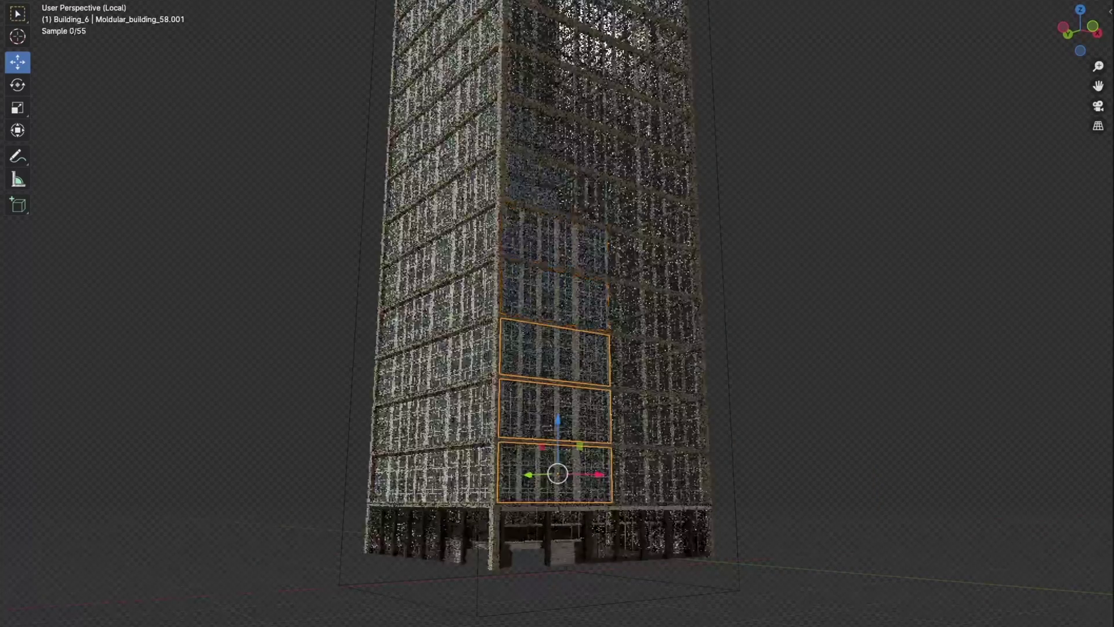
pyautogui.click(581, 531)
pyautogui.click(495, 348)
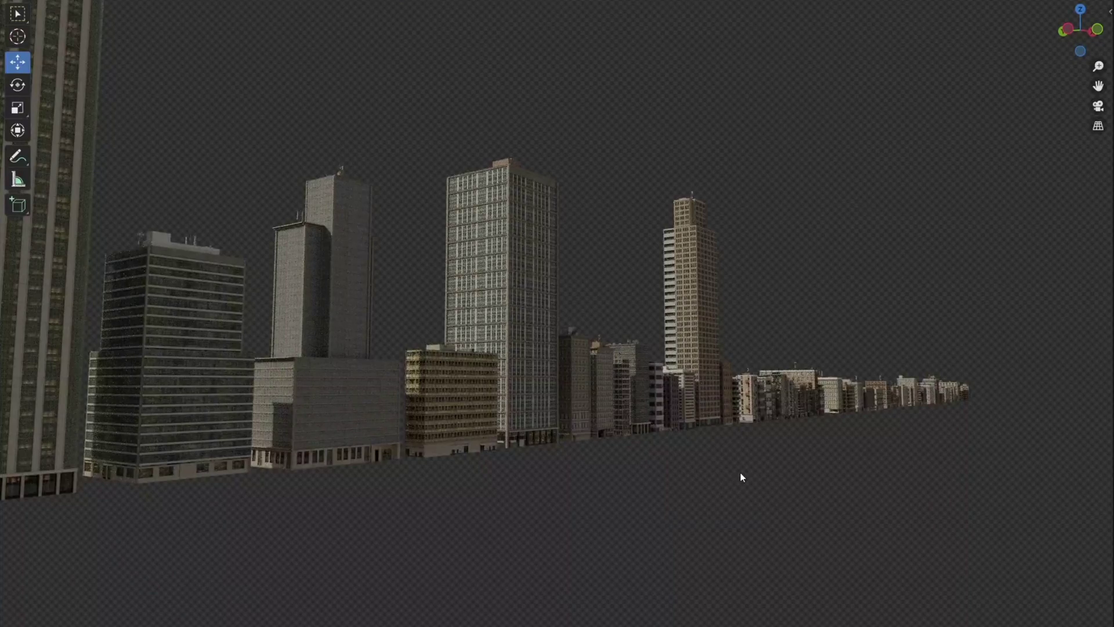
pyautogui.scroll(5, 919, 255)
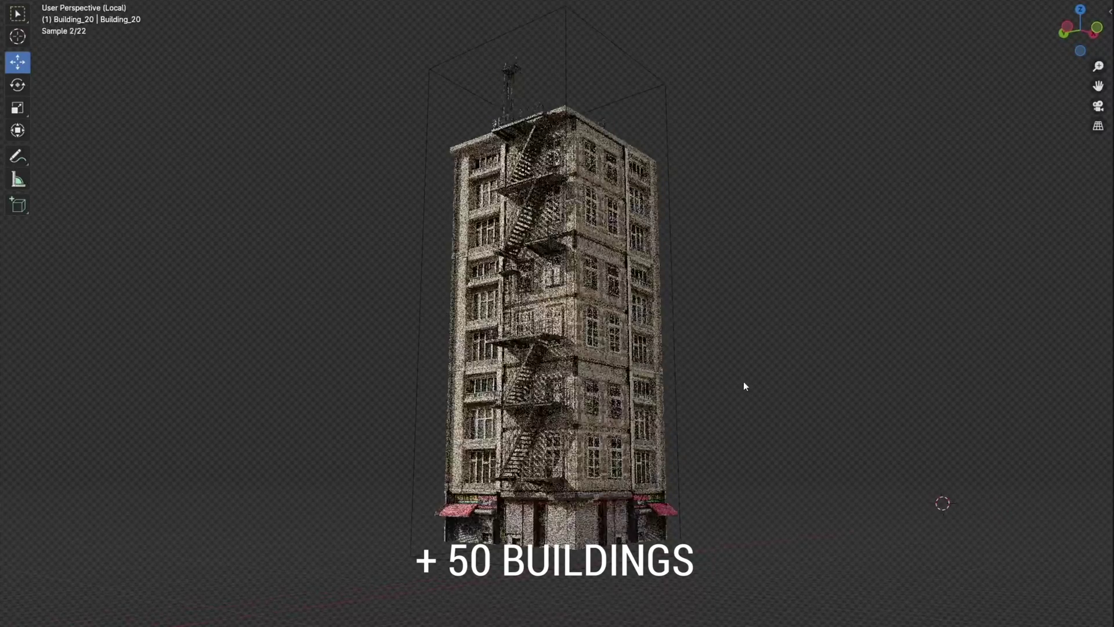
pyautogui.scroll(5, 751, 441)
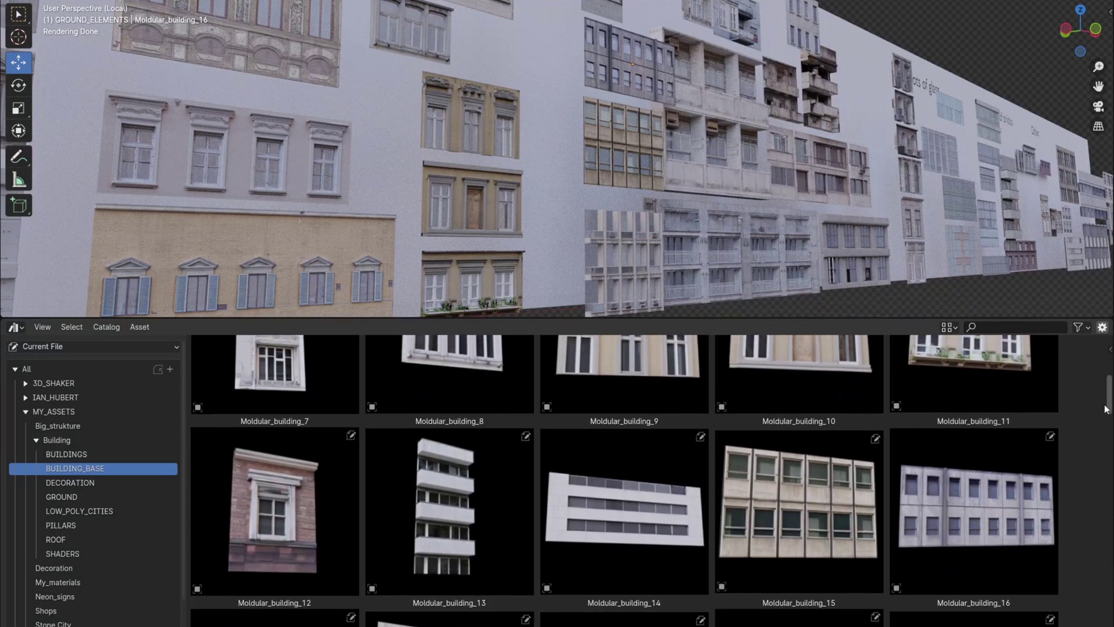
# - Scroll the BUILDING_BASE facade catalog down to Moldular_building_61 and beyond
pyautogui.moveTo(1106, 409); pyautogui.dragTo(1085, 626)
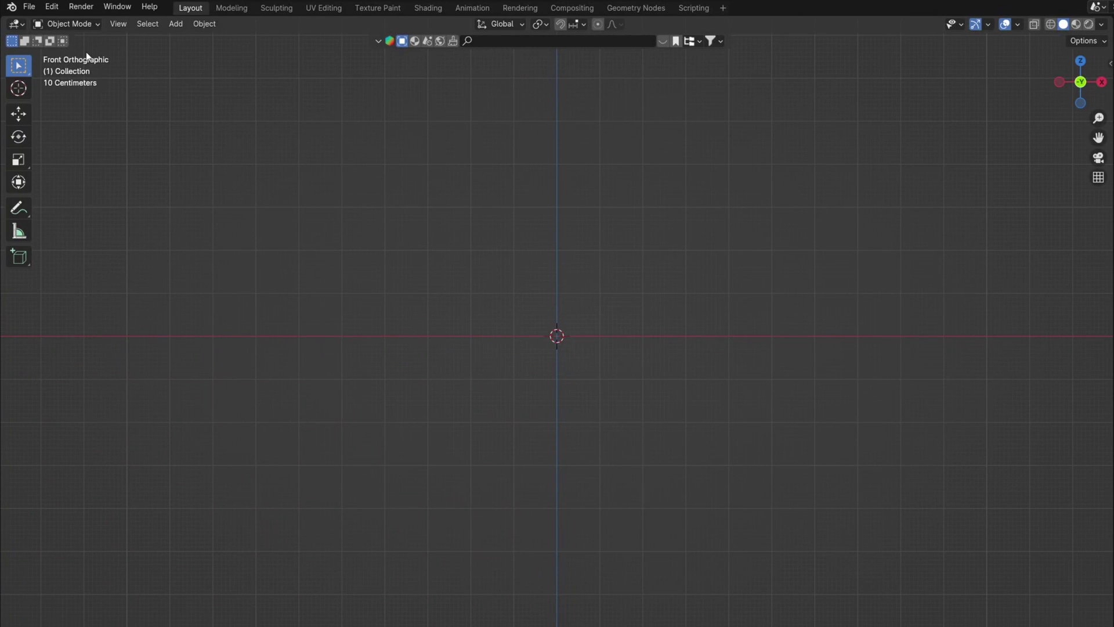
# - Import 58.jpg from the textures folder as an image plane
pyautogui.click(29, 6)
pyautogui.moveTo(65, 188)
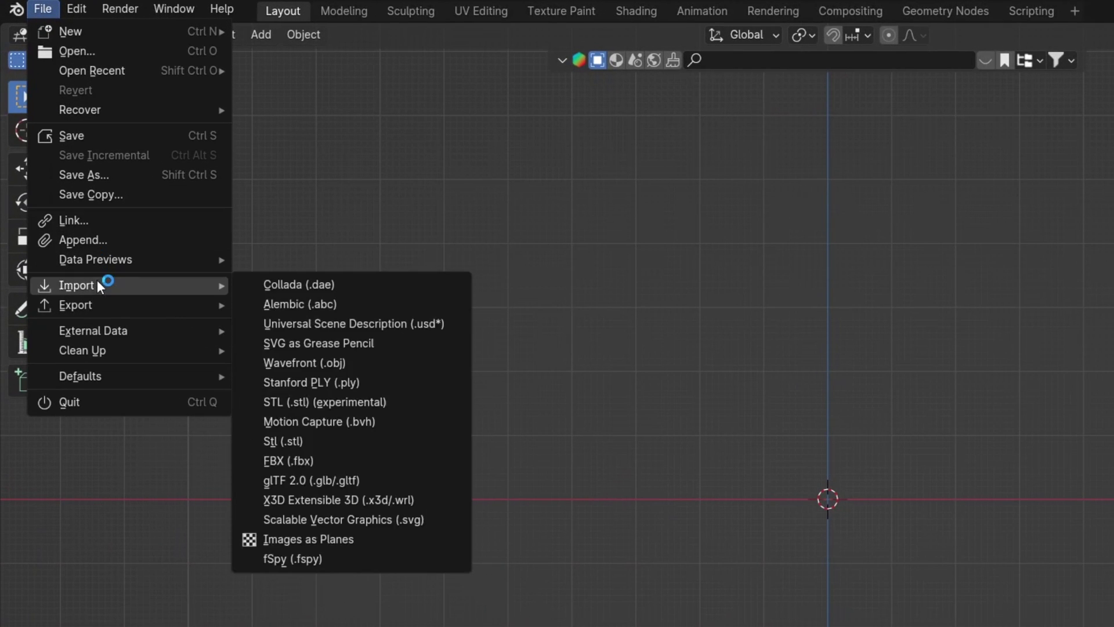
pyautogui.click(307, 538)
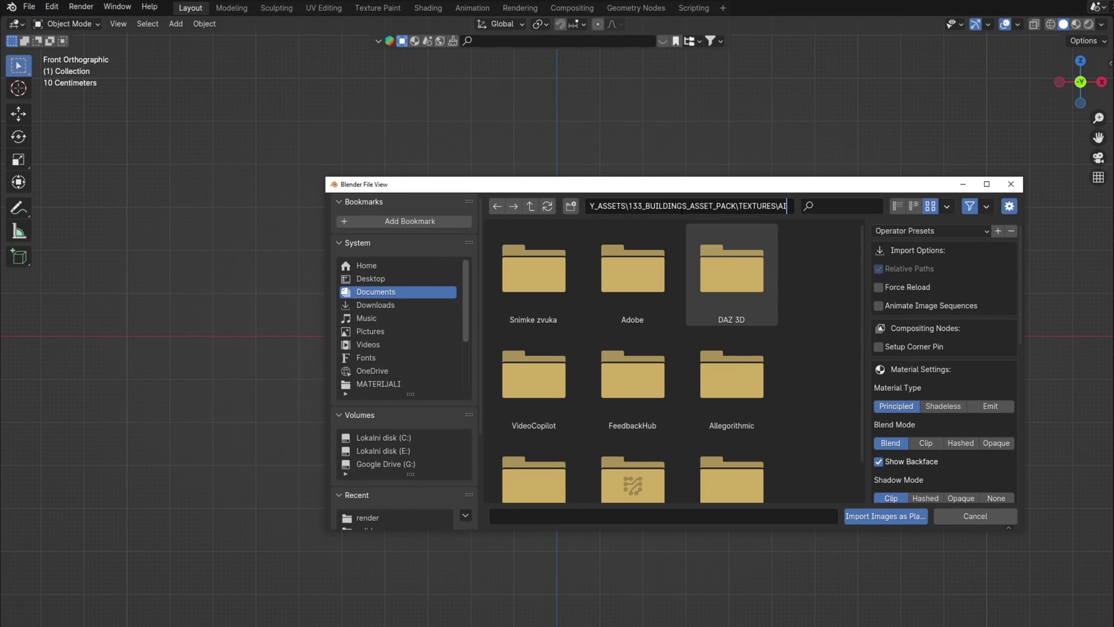
pyautogui.press('Return')
pyautogui.hotkey('ctrl', 'f')
pyautogui.write('58')
pyautogui.doubleClick(538, 266)
# - In Edit Mode, add vertical loop cuts between the windows across the facade plane
pyautogui.press('Tab')
pyautogui.hotkey('ctrl', 'r')
pyautogui.click(586, 264)
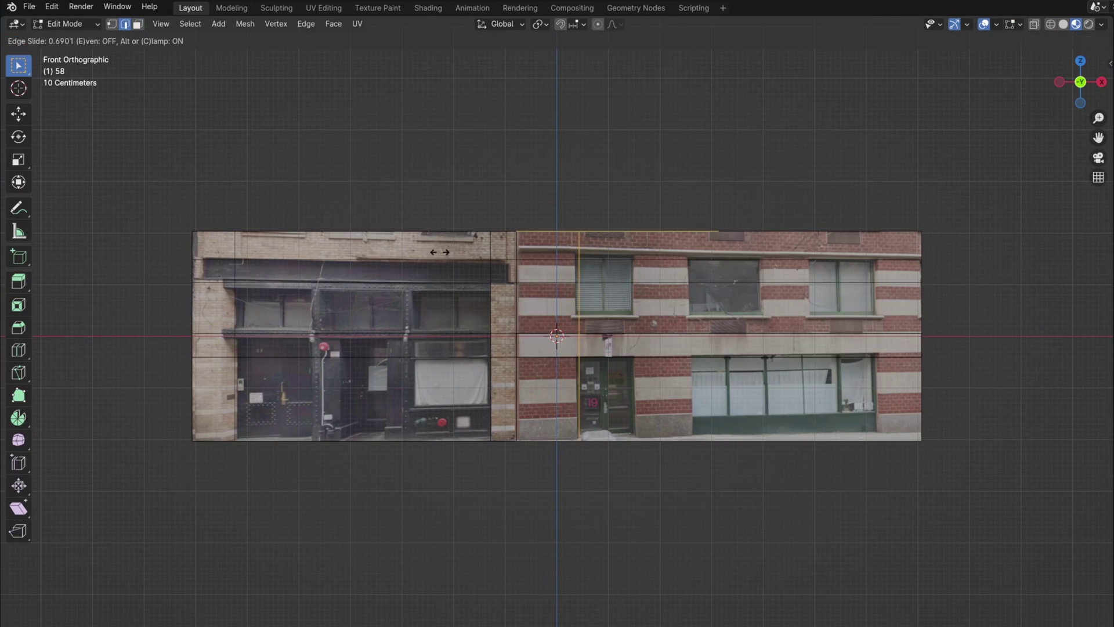
pyautogui.click(439, 252)
pyautogui.hotkey('ctrl', 'r')
pyautogui.click(632, 249)
pyautogui.hotkey('ctrl', 'r')
pyautogui.click(687, 249)
pyautogui.hotkey('ctrl', 'r')
pyautogui.click(761, 250)
pyautogui.click(809, 247)
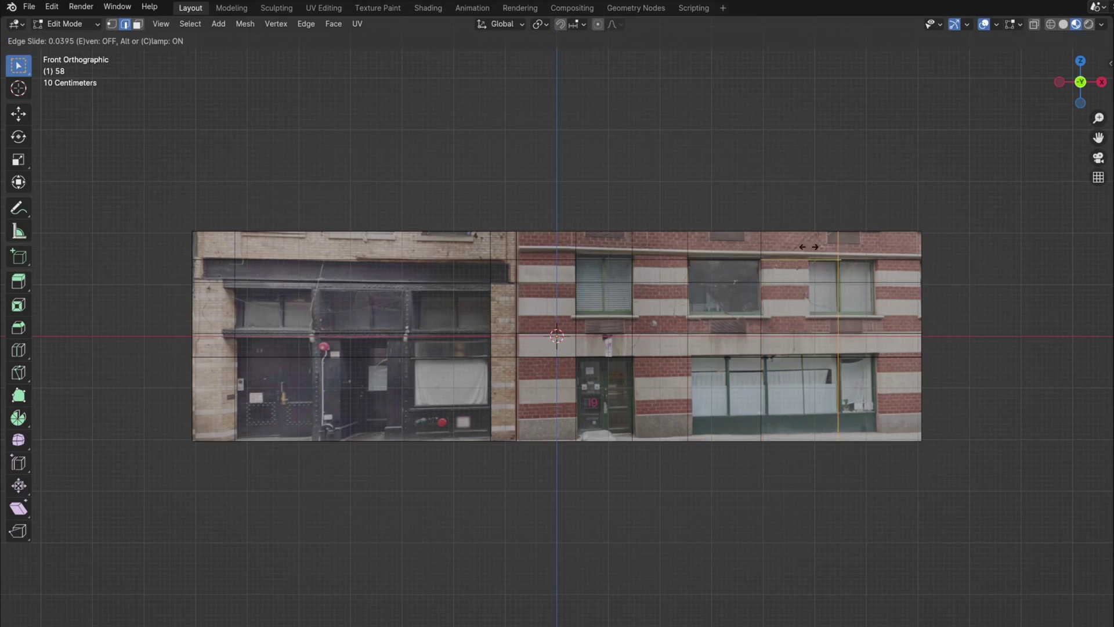
pyautogui.click(890, 244)
# - Select the three upper window faces and push them back along Y for depth
pyautogui.press('3')
pyautogui.click(603, 288)
pyautogui.keyDown('shift'); pyautogui.click(724, 287); pyautogui.keyUp('shift')
pyautogui.keyDown('shift'); pyautogui.click(840, 287); pyautogui.keyUp('shift')
pyautogui.moveTo(840, 287); pyautogui.dragTo(736, 326, button='middle')
pyautogui.press('g')
pyautogui.press('y')
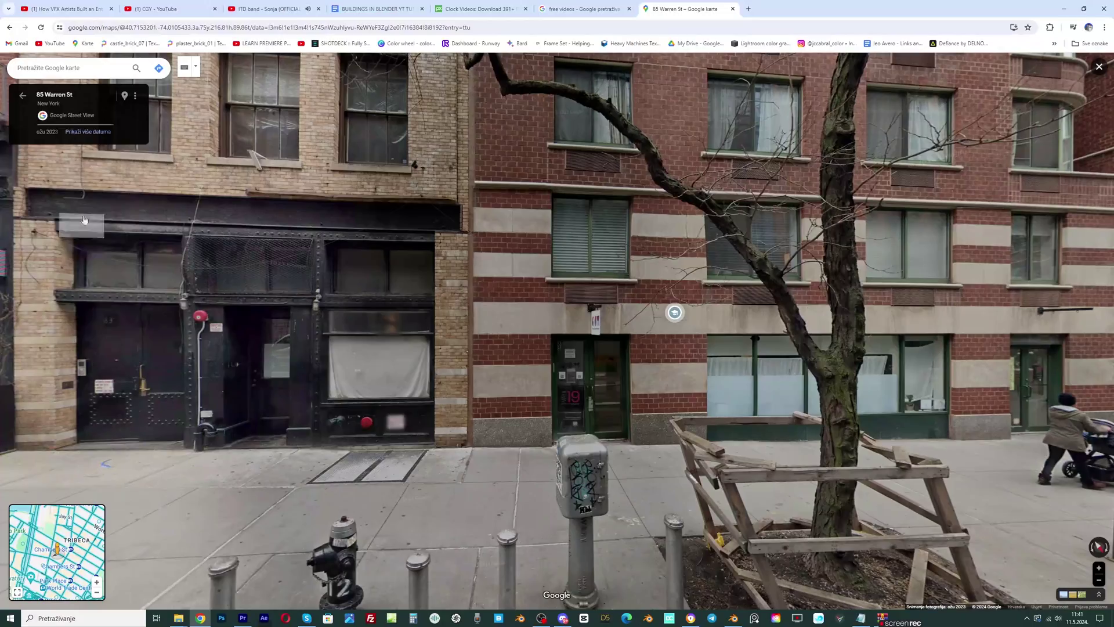
# - Capture the two storefront facades from Street View and save the image
pyautogui.hotkey('alt', 's')
pyautogui.moveTo(68, 155); pyautogui.dragTo(1016, 464)
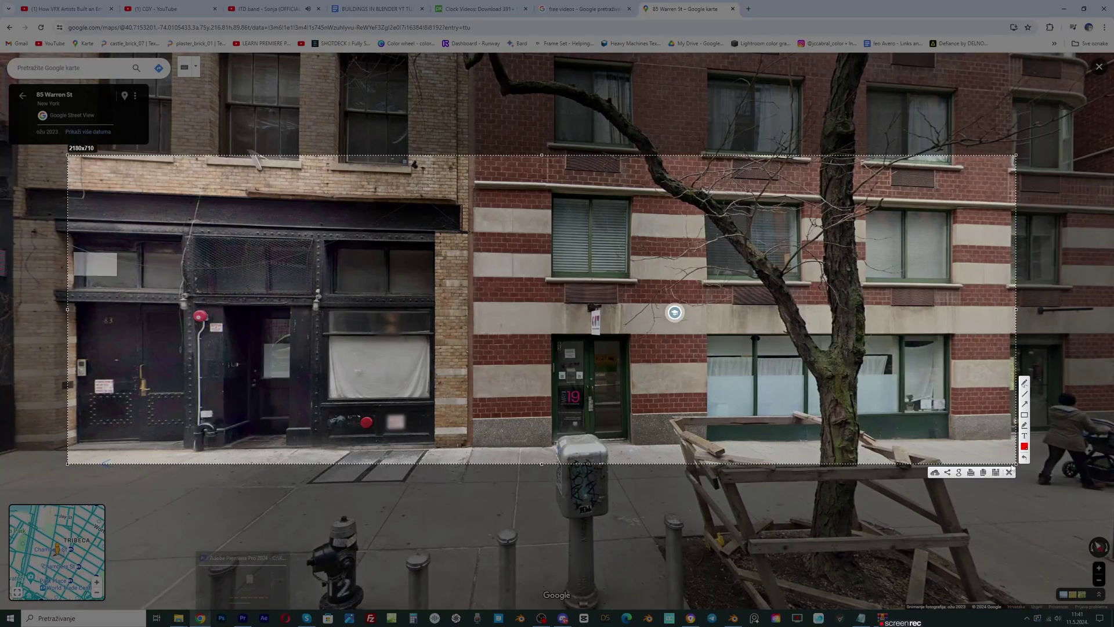
pyautogui.hotkey('ctrl', 's')
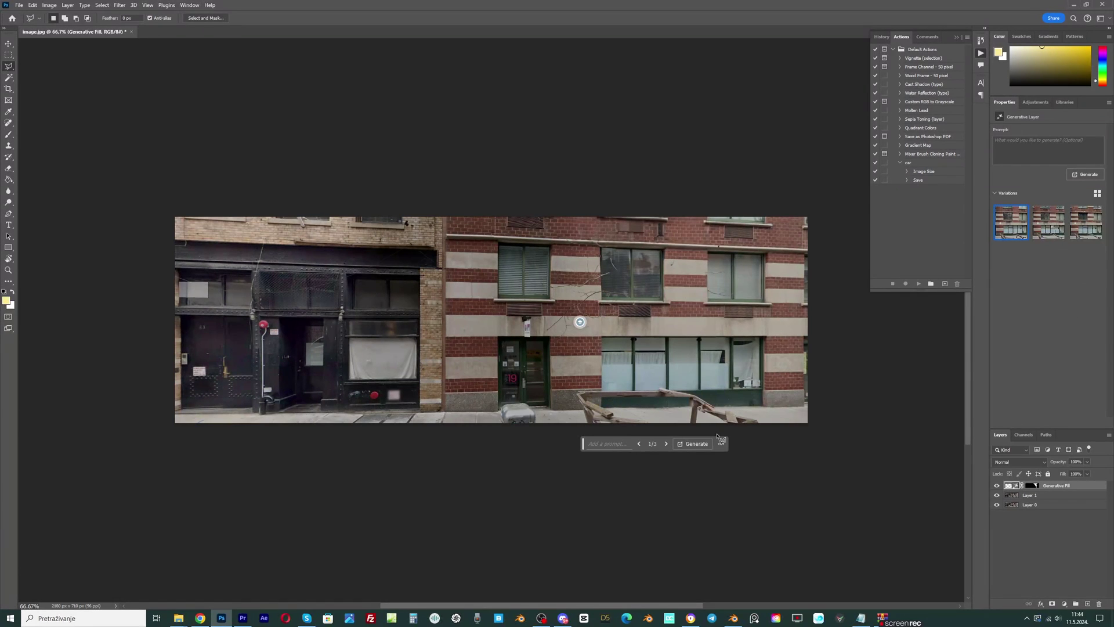
# - Pick a Generative Fill variation, lower contrast and highlights, and generate a 'building texture' fill
pyautogui.click(666, 445)
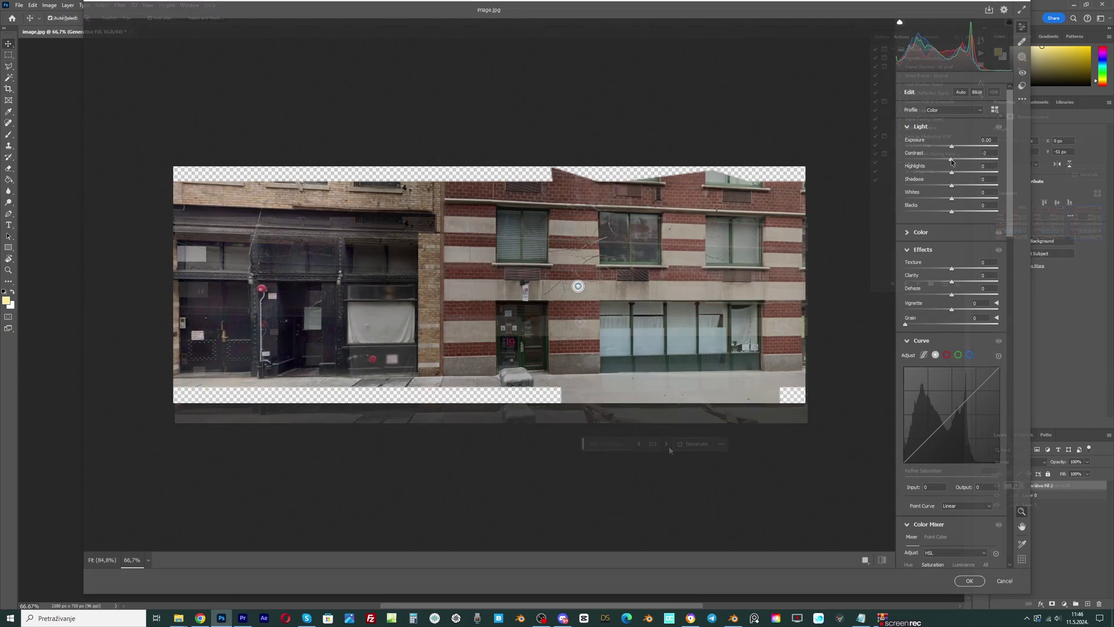
pyautogui.moveTo(952, 161)
pyautogui.mouseDown()
pyautogui.moveTo(933, 160)
pyautogui.moveTo(938, 174)
pyautogui.mouseUp()
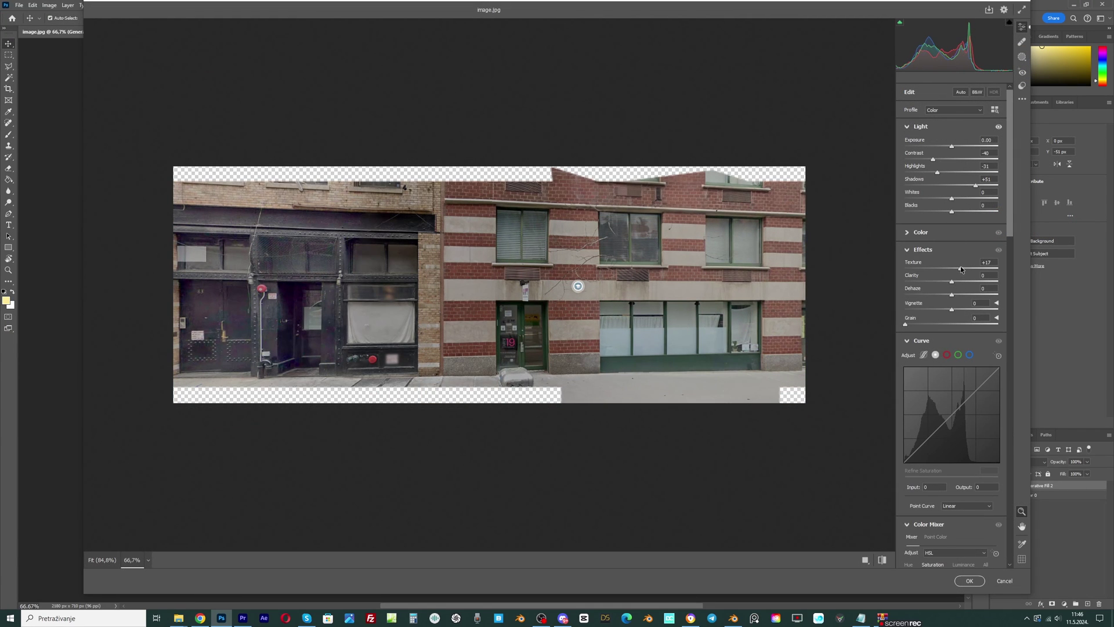
pyautogui.scroll(-10, 969, 269)
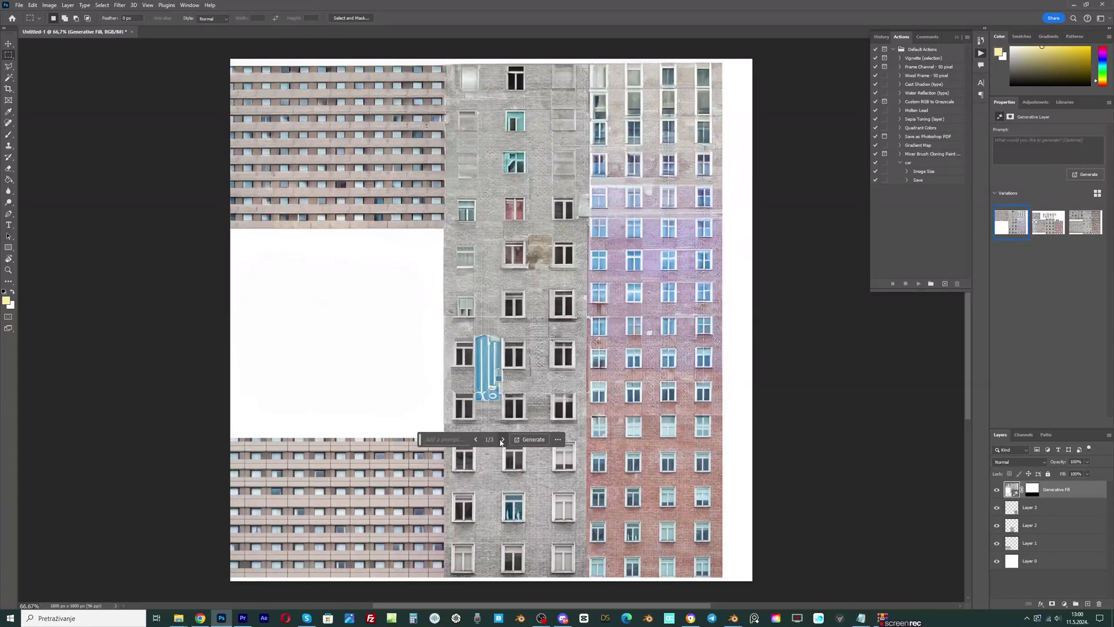
pyautogui.click(502, 440)
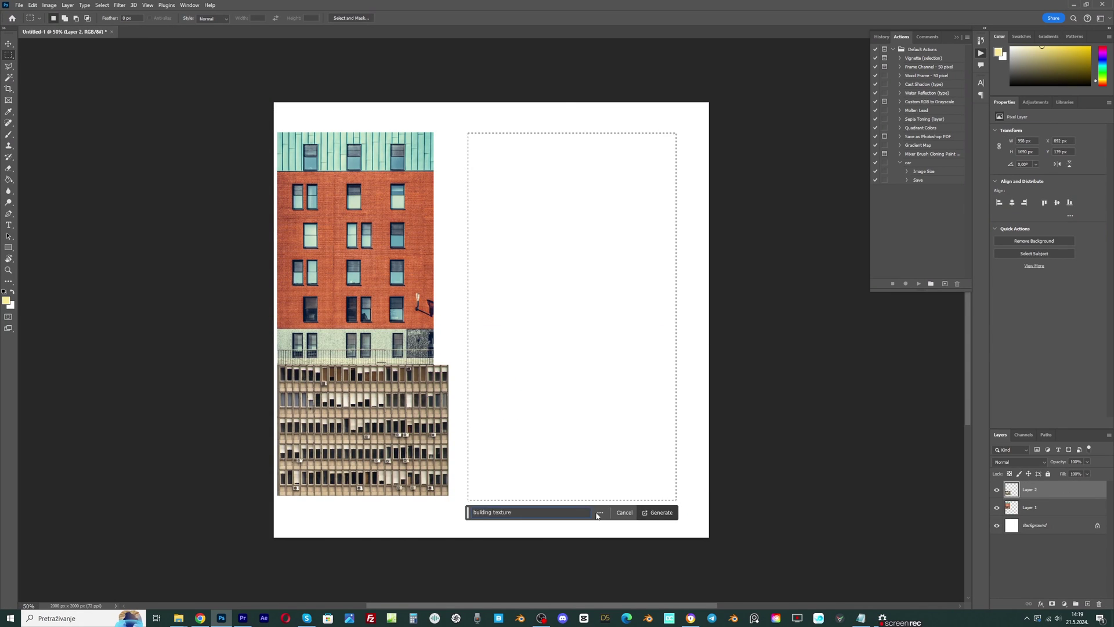
pyautogui.click(658, 512)
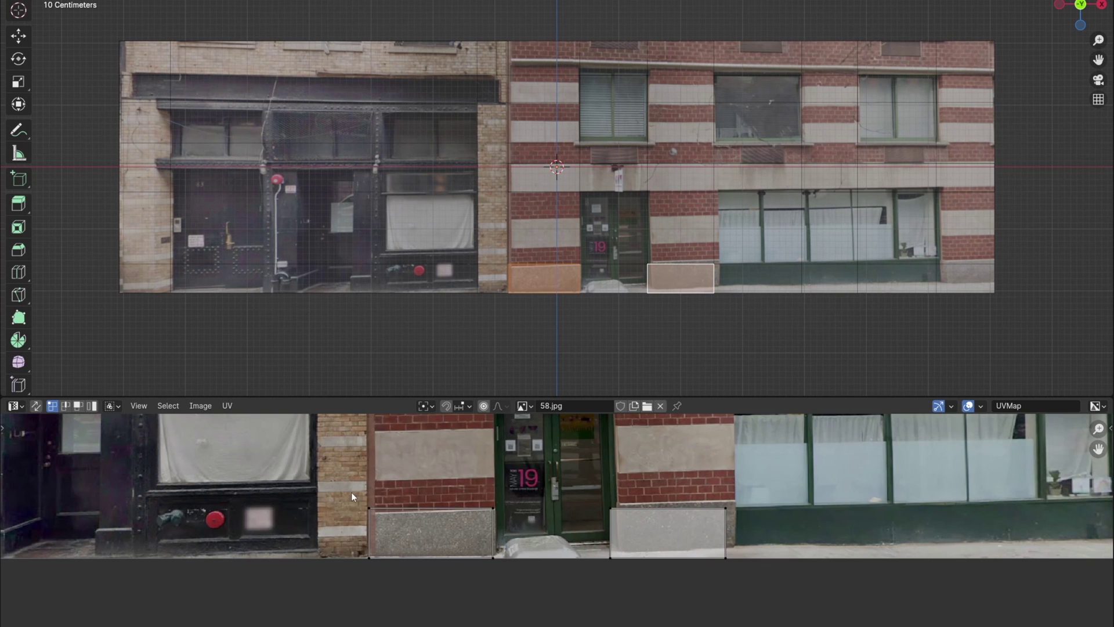
# - Move and scale the wall faces' UVs, including the bottom-right wall, onto matching parts of 58.jpg
pyautogui.press('g')
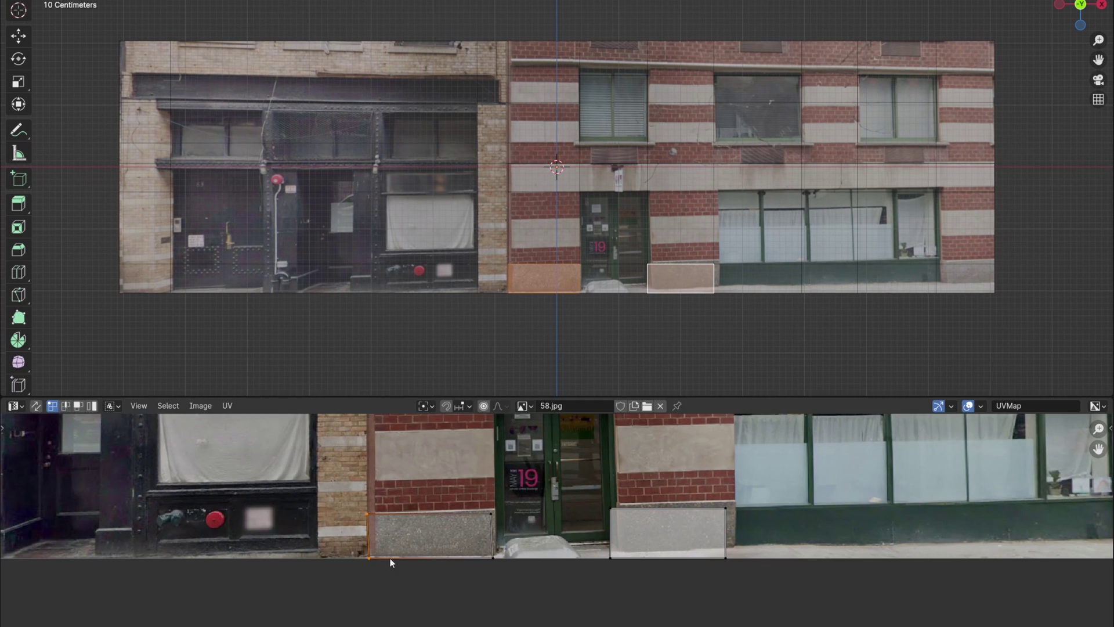
pyautogui.click(394, 558)
pyautogui.press('g')
pyautogui.click(744, 584)
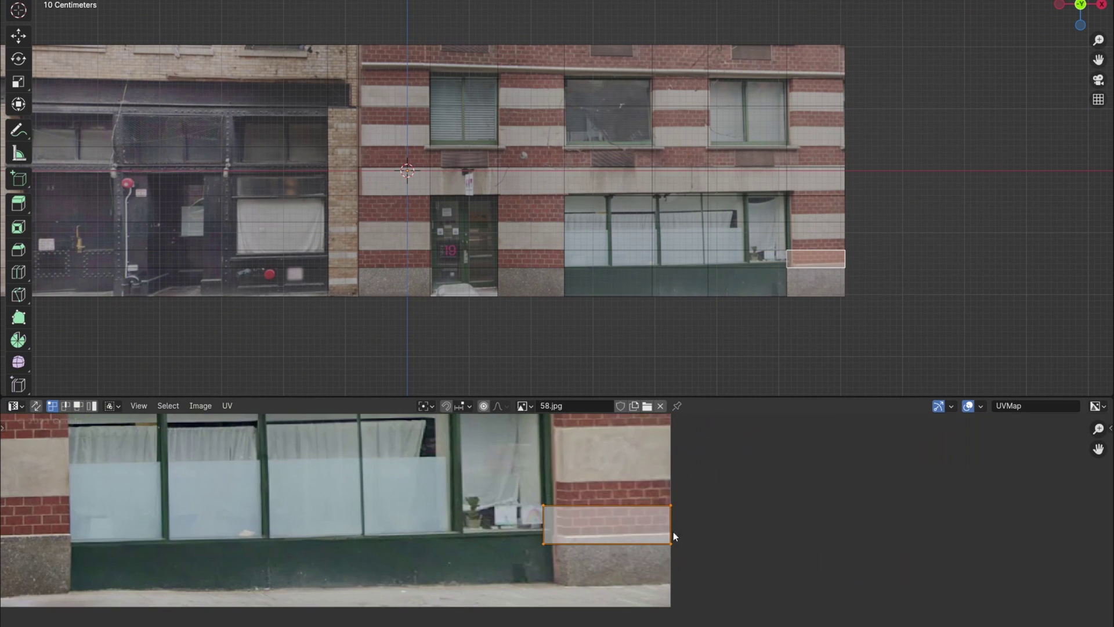
pyautogui.click(816, 258)
pyautogui.press('s')
pyautogui.click(672, 490)
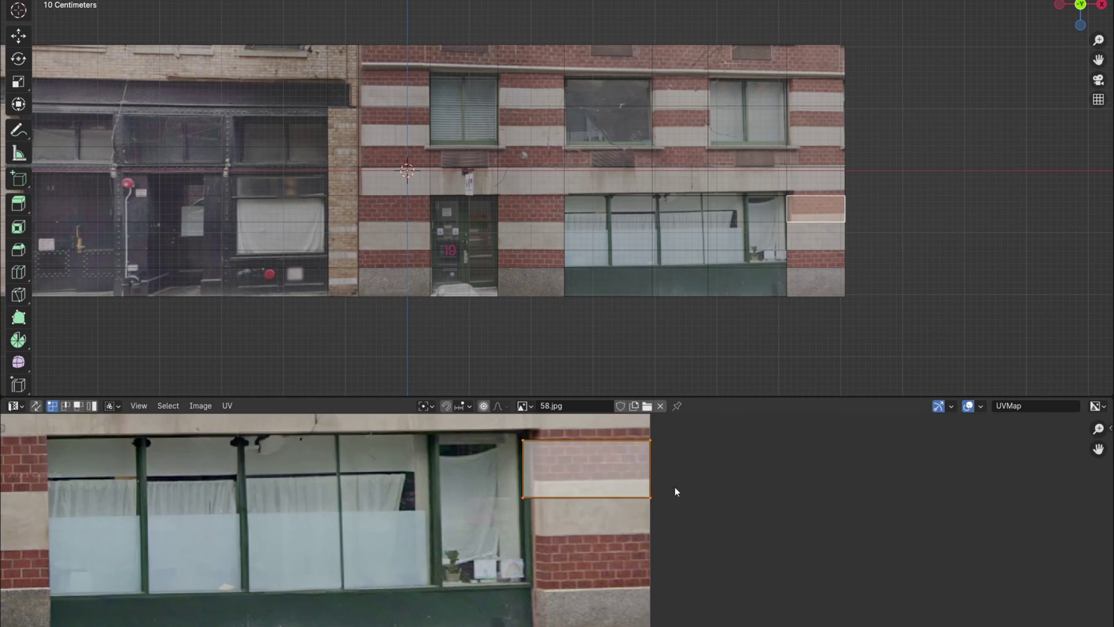
pyautogui.press('g')
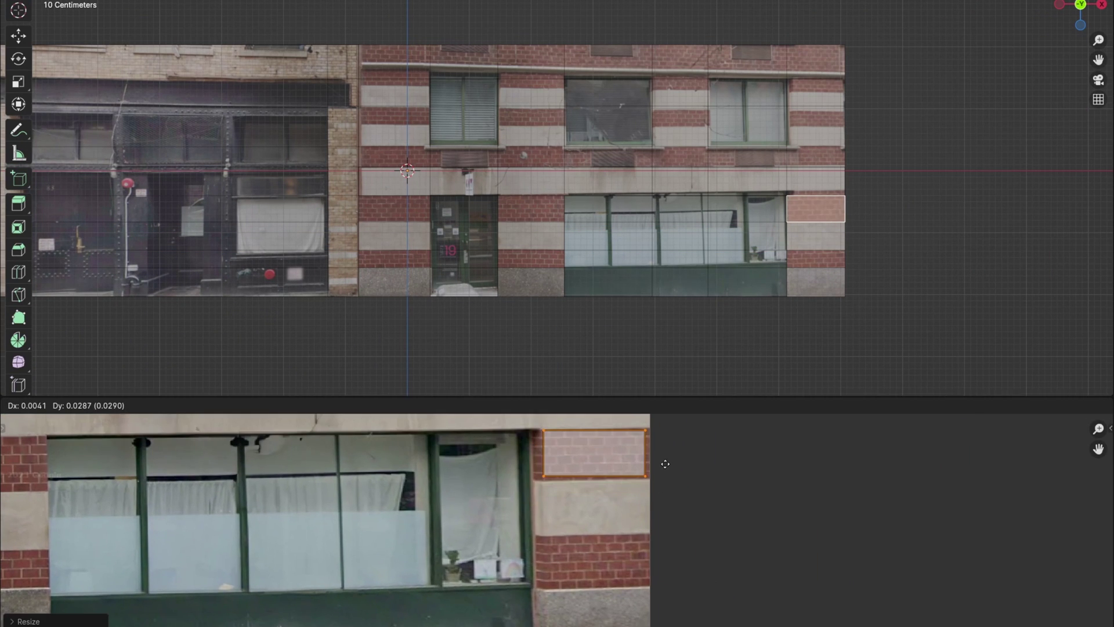
pyautogui.click(665, 464)
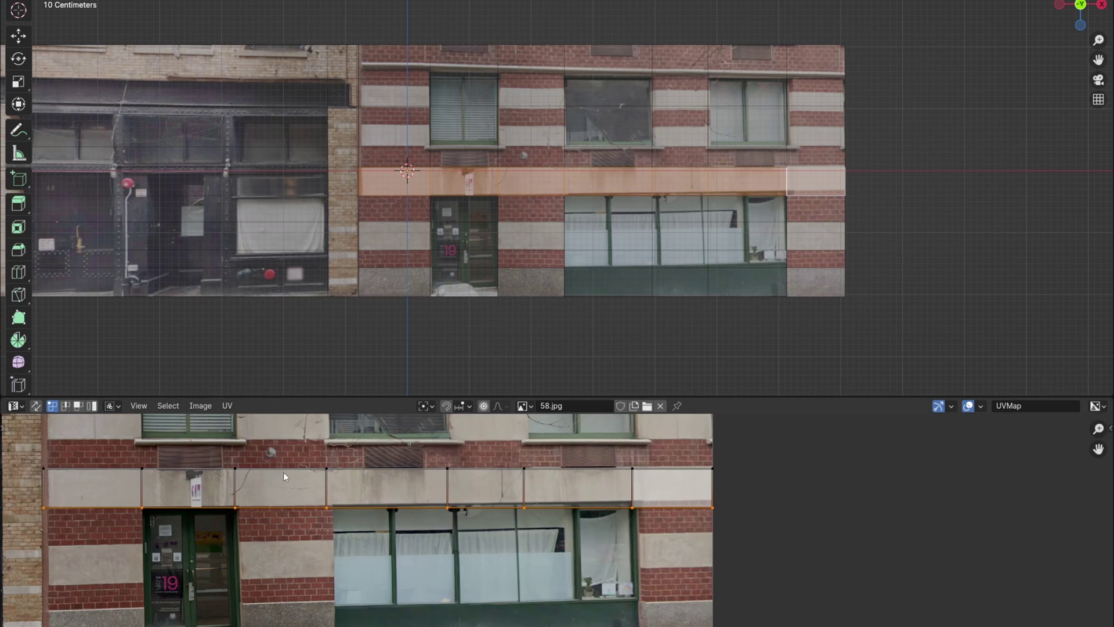
# - Move the horizontal band's UVs and scale them along X onto the stripe texture
pyautogui.press('g')
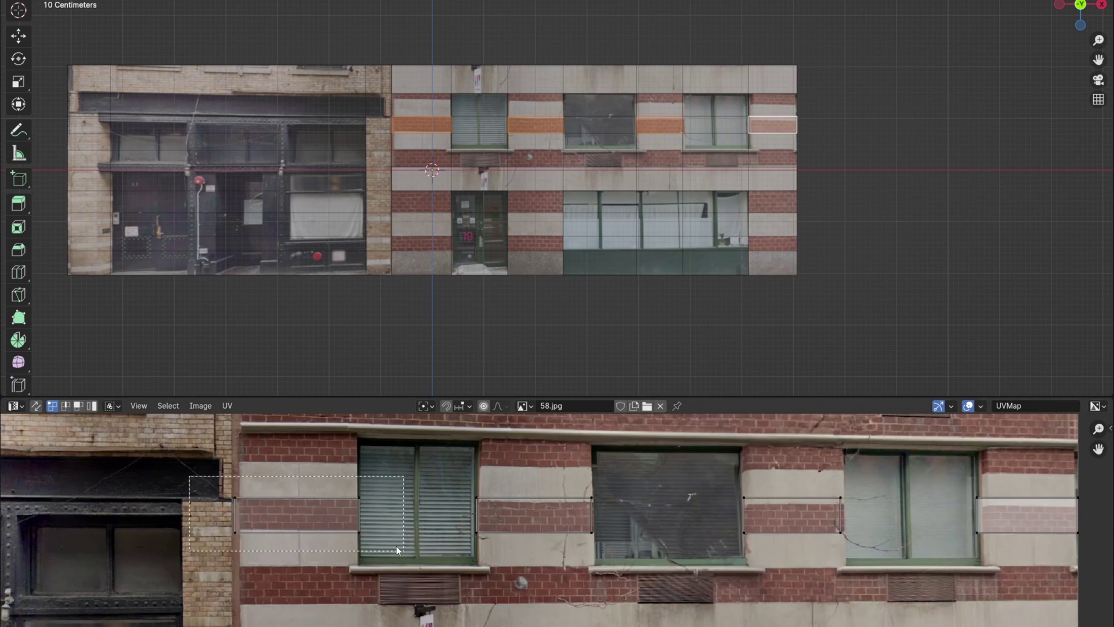
pyautogui.press('s')
pyautogui.press('x')
pyautogui.click(376, 509)
pyautogui.click(572, 497)
pyautogui.press('s')
pyautogui.press('x')
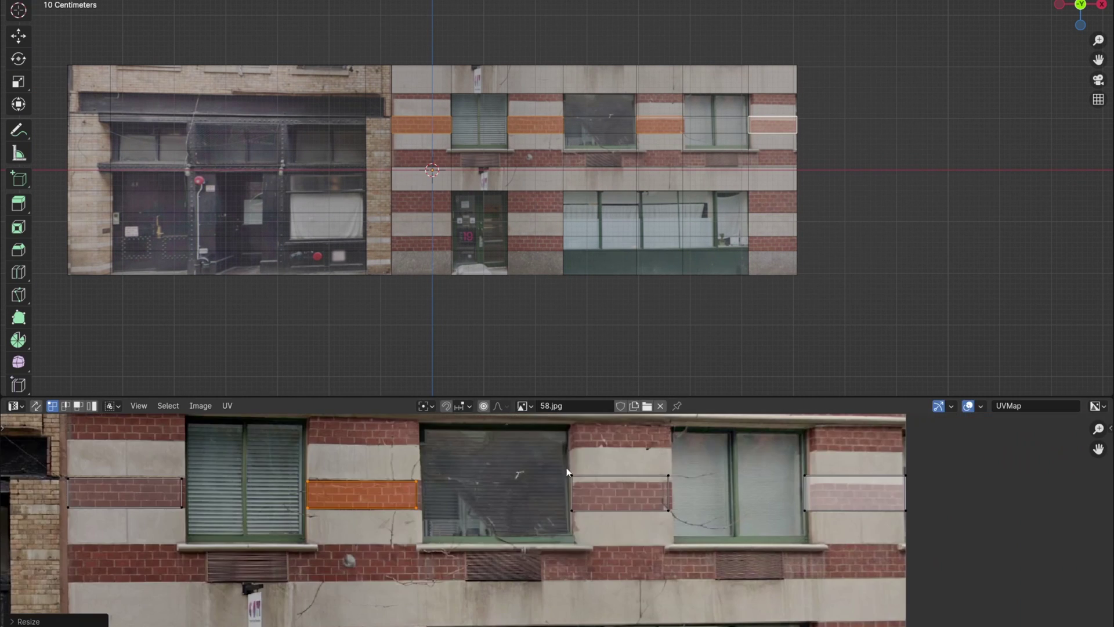
# - Scale the middle and rightmost band faces' UVs horizontally to match the stripes
pyautogui.click(575, 491)
pyautogui.press('s')
pyautogui.press('x')
pyautogui.click(653, 486)
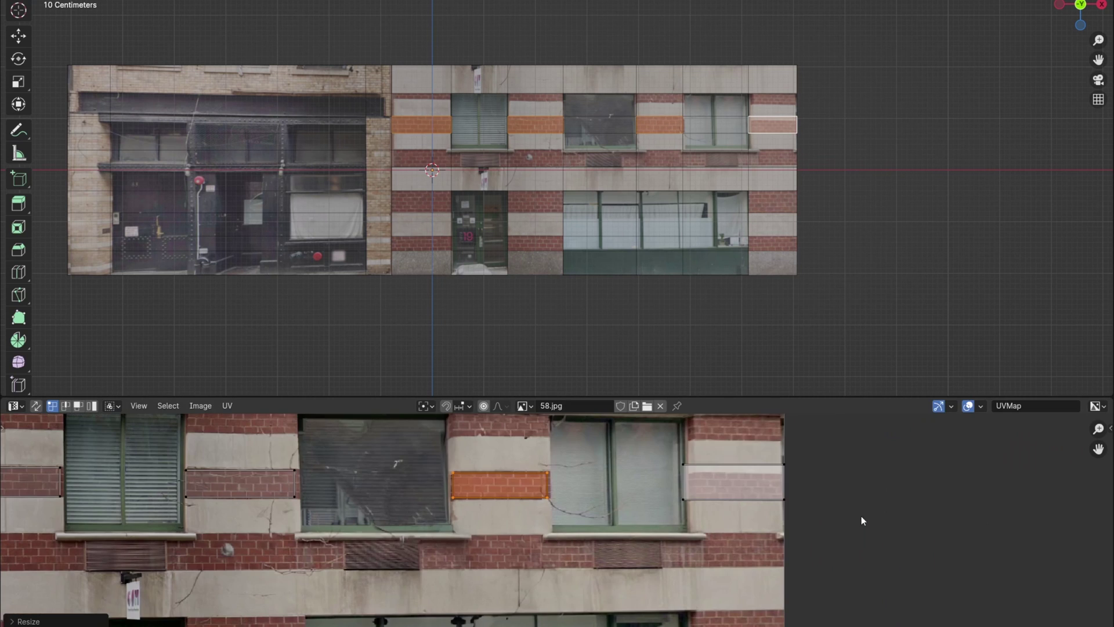
pyautogui.click(734, 482)
pyautogui.press('s')
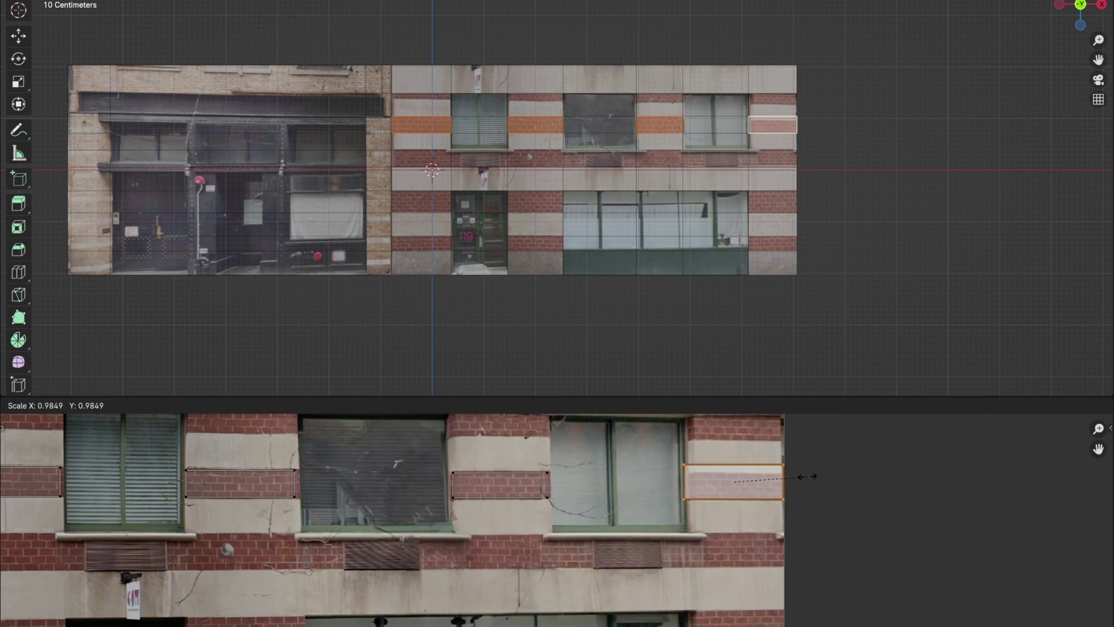
pyautogui.click(803, 477)
# - Select the upper row of band faces, then scale and reposition their UV strip on the photo
pyautogui.click(434, 107)
pyautogui.keyDown('ctrl'); pyautogui.click(660, 105); pyautogui.keyUp('ctrl')
pyautogui.press('s')
pyautogui.press('y')
pyautogui.press('s')
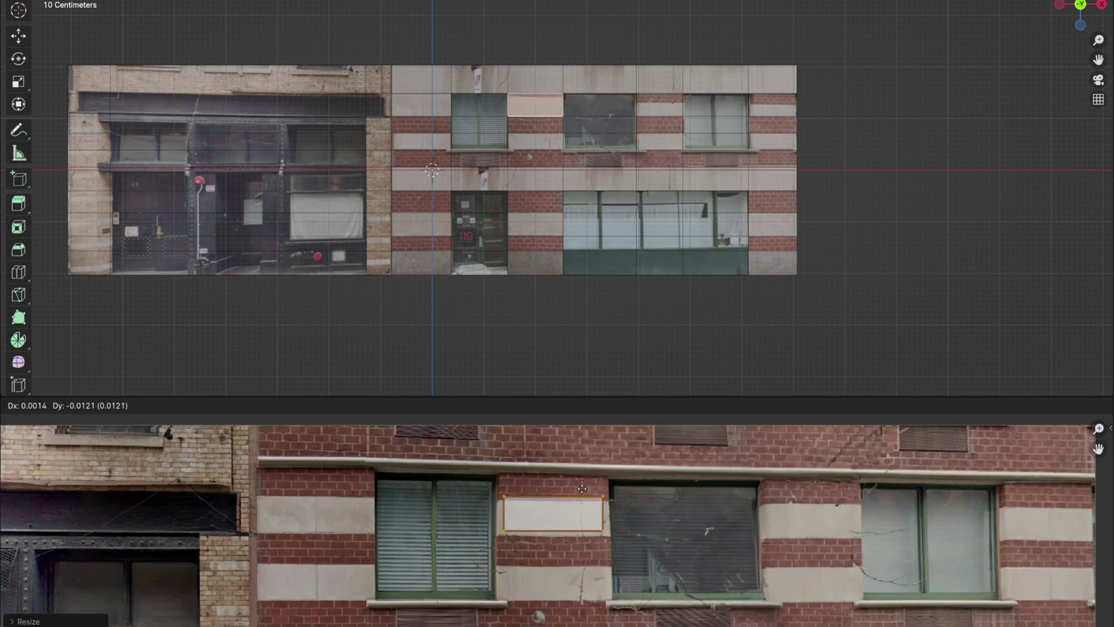
pyautogui.click(582, 490)
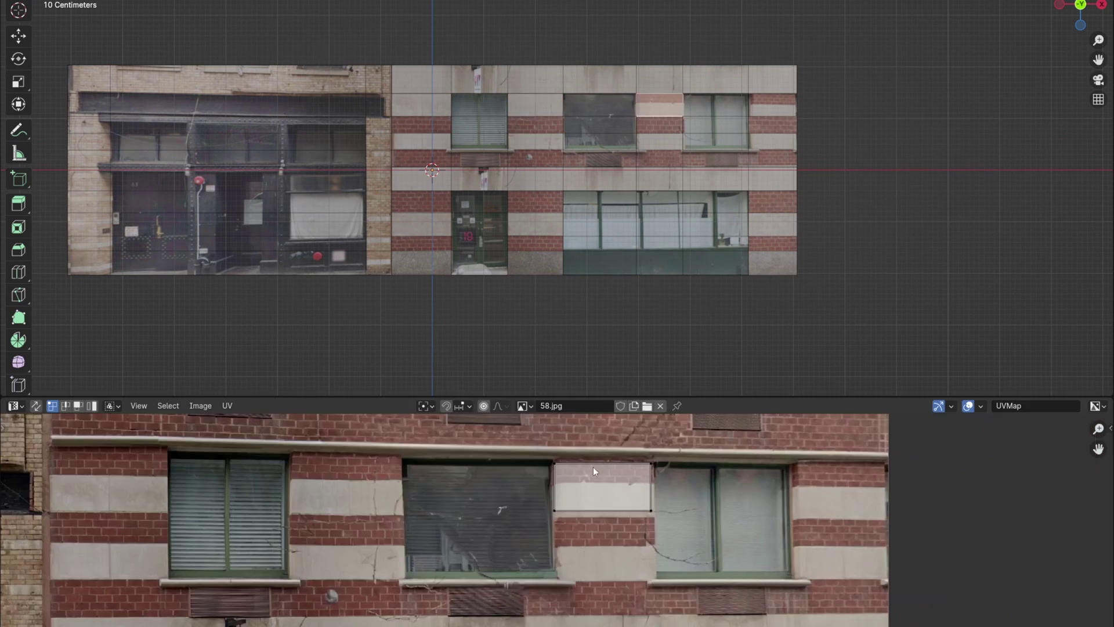
pyautogui.press('s')
pyautogui.click(611, 460)
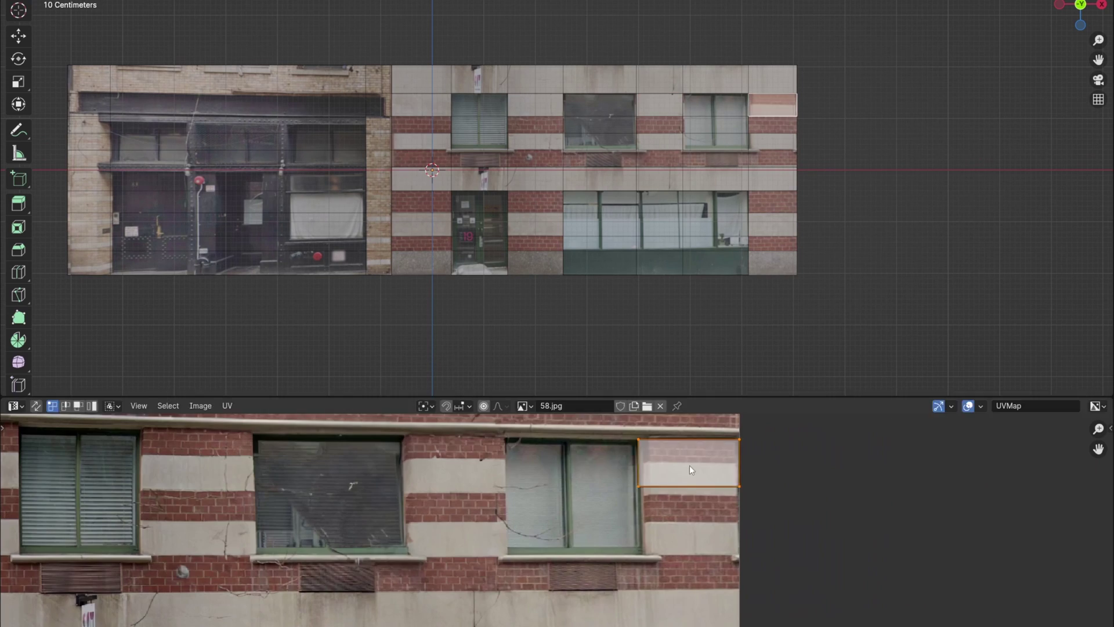
pyautogui.press('g')
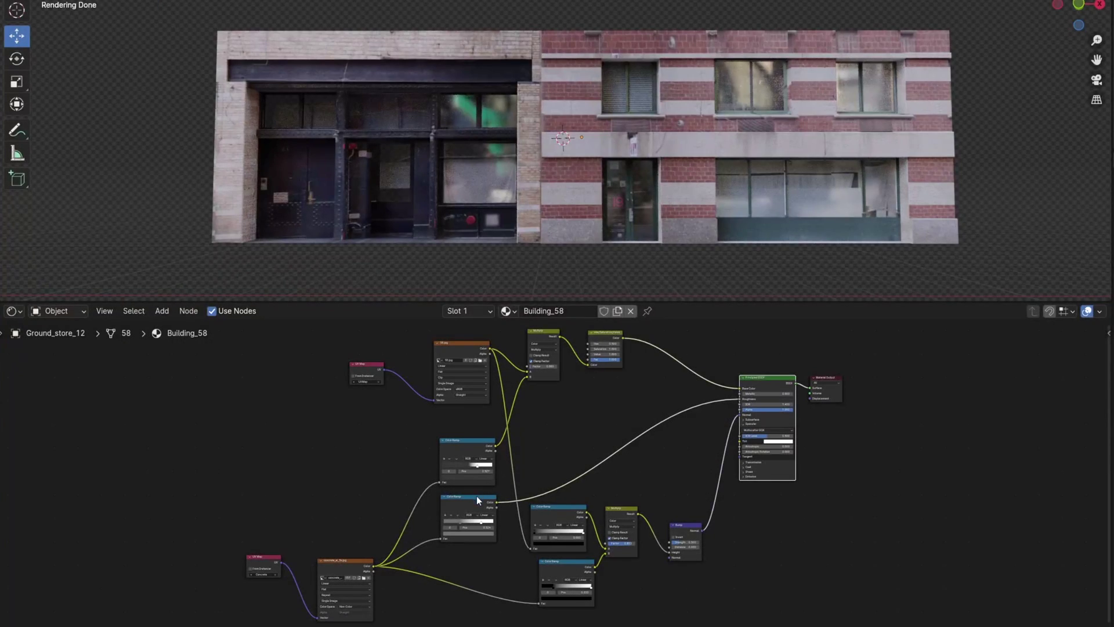
pyautogui.click(477, 500)
pyautogui.moveTo(496, 503); pyautogui.dragTo(740, 403)
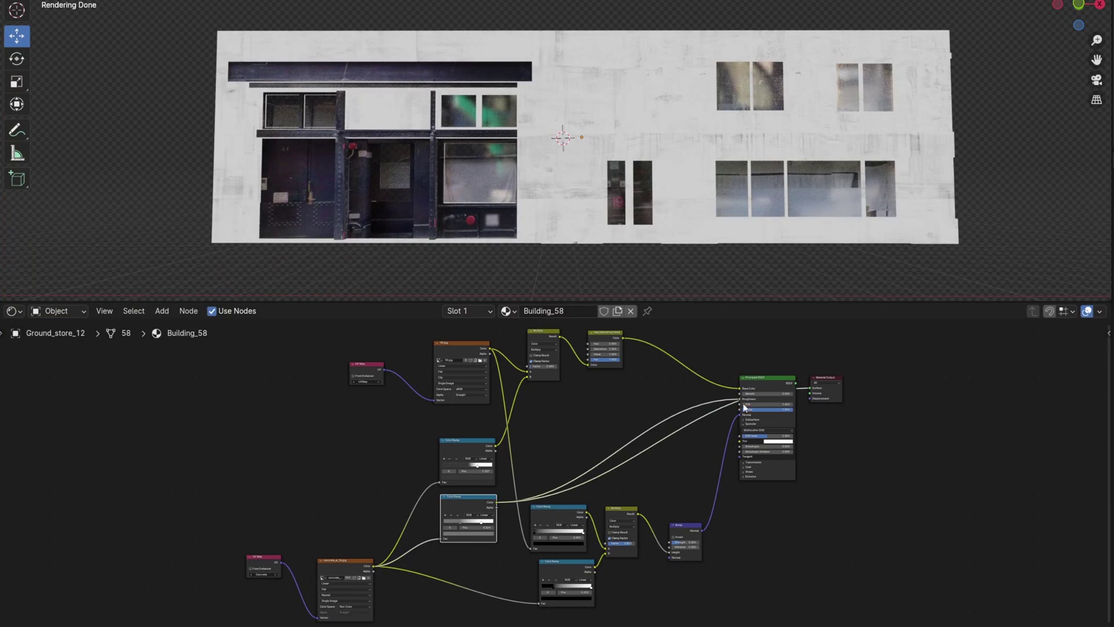
pyautogui.hotkey('ctrl', 'z')
pyautogui.hotkey('ctrl', 'z')
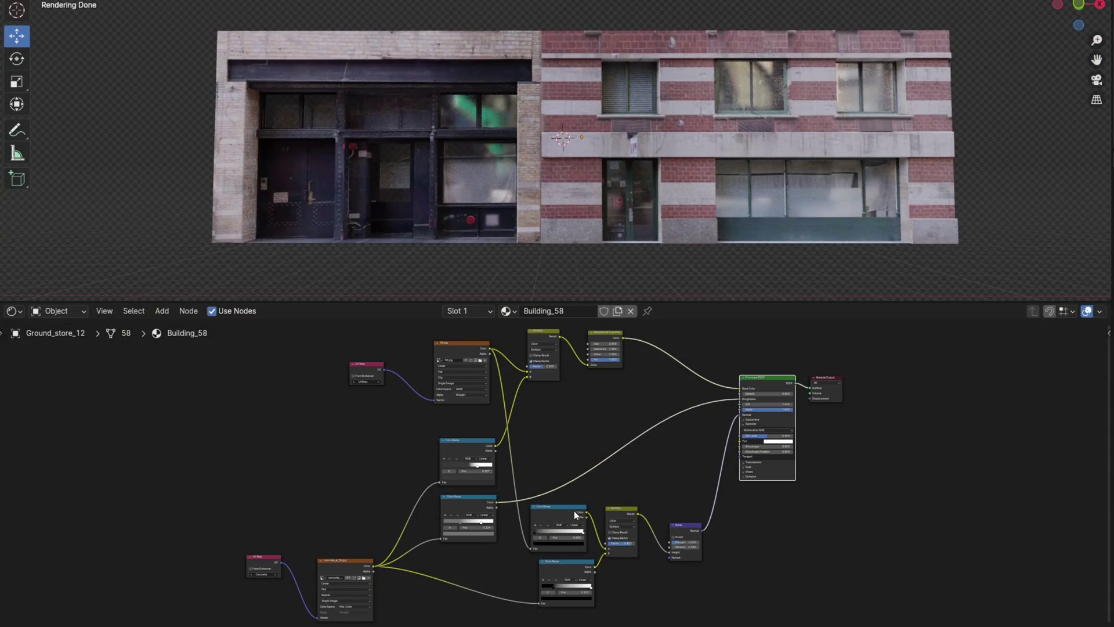
pyautogui.keyDown('ctrl'); pyautogui.keyDown('shift'); pyautogui.click(618, 511); pyautogui.keyUp('shift'); pyautogui.keyUp('ctrl')
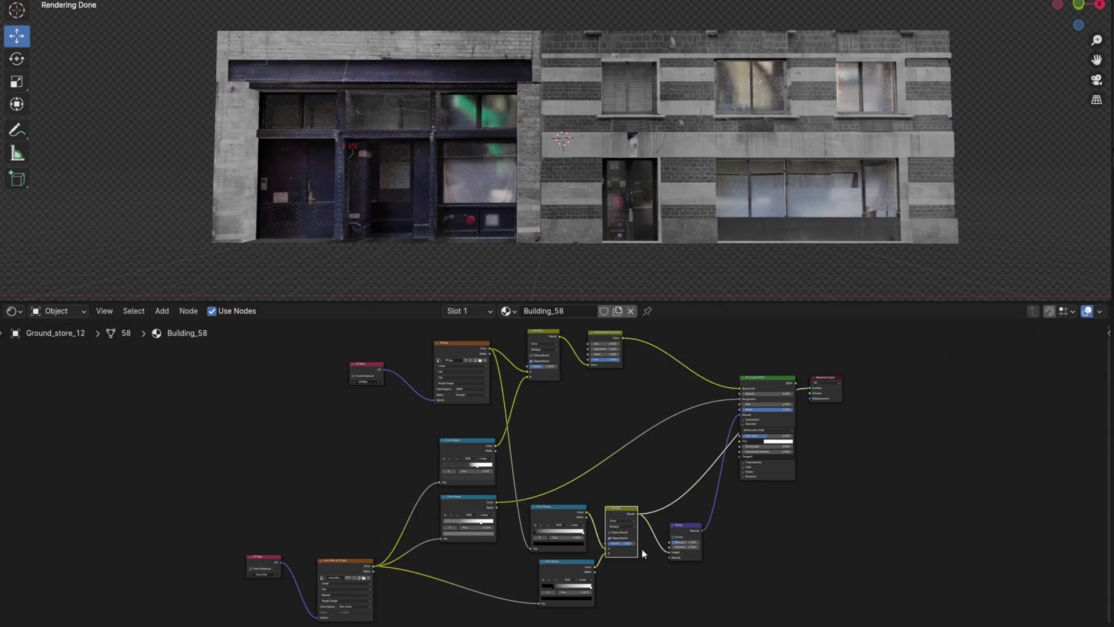
pyautogui.keyDown('ctrl'); pyautogui.keyDown('shift'); pyautogui.click(684, 528); pyautogui.keyUp('shift'); pyautogui.keyUp('ctrl')
pyautogui.scroll(3, 698, 176)
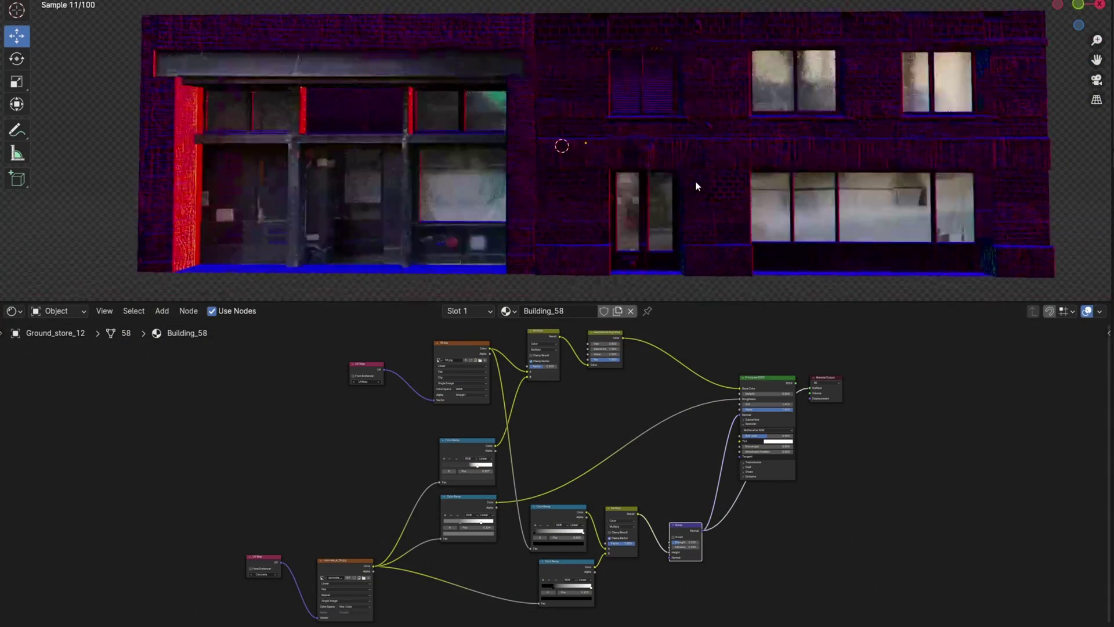
pyautogui.scroll(-2, 698, 186)
pyautogui.keyDown('ctrl'); pyautogui.keyDown('shift'); pyautogui.click(760, 381); pyautogui.keyUp('shift'); pyautogui.keyUp('ctrl')
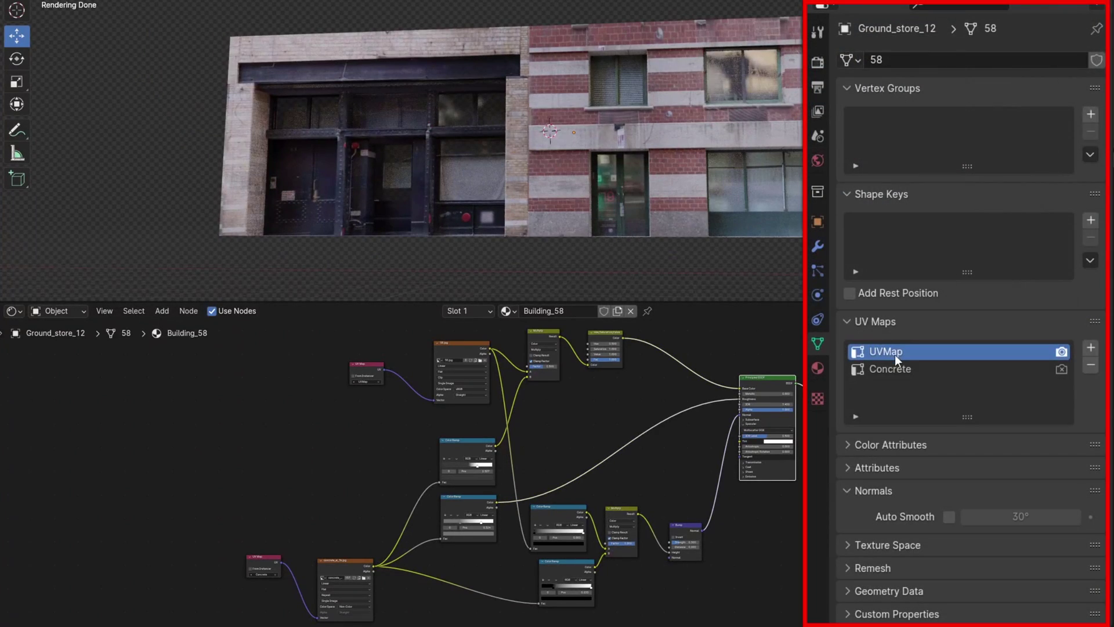
# - Make Concrete the active UV map and select the Concrete UV Map node
pyautogui.click(890, 369)
pyautogui.scroll(3, 363, 367)
pyautogui.click(158, 468)
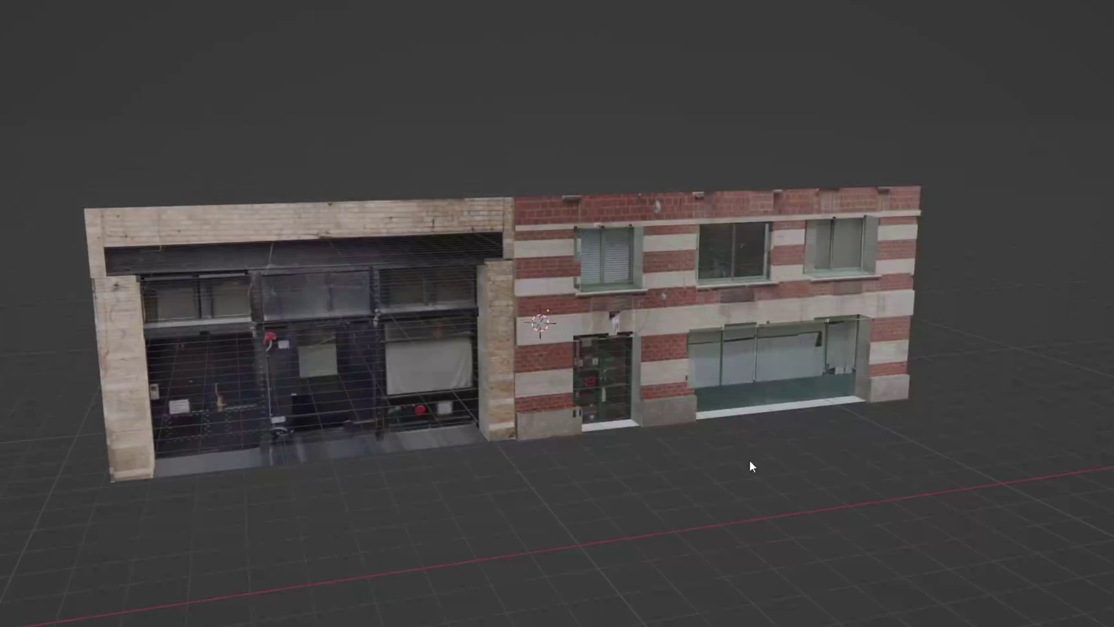
pyautogui.moveTo(750, 461)
pyautogui.mouseDown(button='middle')
pyautogui.moveTo(720, 423)
pyautogui.moveTo(737, 453)
pyautogui.mouseUp(button='middle')
# - Toggle between Rendered and Solid shading, then orbit to an angled view of the tower
pyautogui.press('z')
pyautogui.click(722, 383)
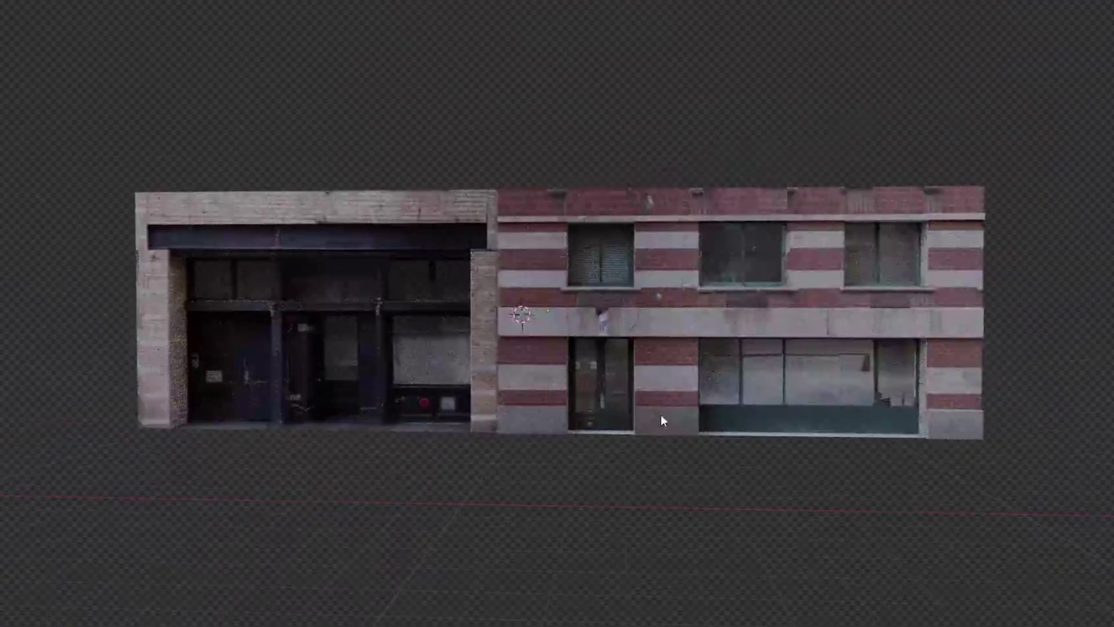
pyautogui.press('z')
pyautogui.click(688, 407)
pyautogui.moveTo(540, 95)
pyautogui.mouseDown(button='middle')
pyautogui.moveTo(498, 256)
pyautogui.moveTo(461, 286)
pyautogui.moveTo(604, 294)
pyautogui.mouseUp(button='middle')
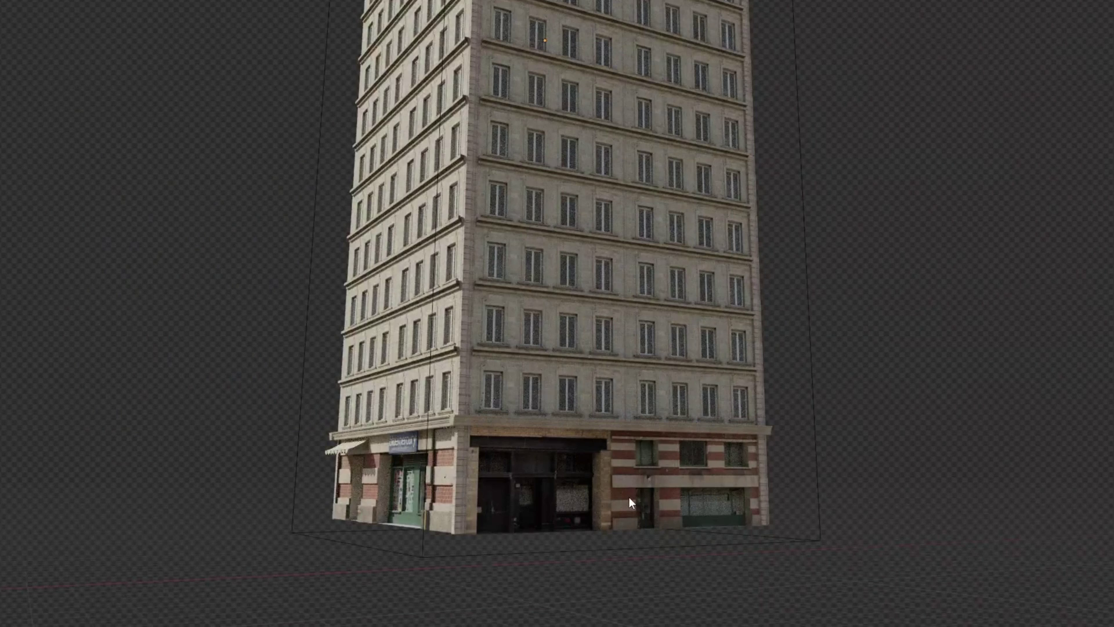
# - Select building 39, switch to Rendered shading, and isolate it in local view
pyautogui.click(630, 497)
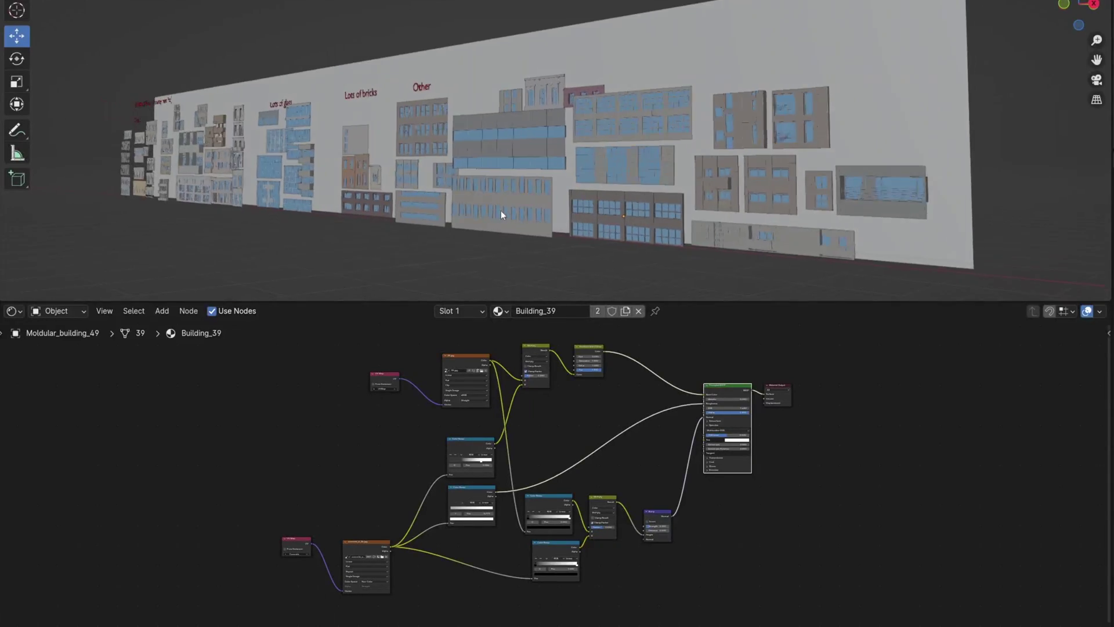
pyautogui.press('z')
pyautogui.click(562, 189)
pyautogui.scroll(3, 562, 189)
pyautogui.press('KP_Divide')
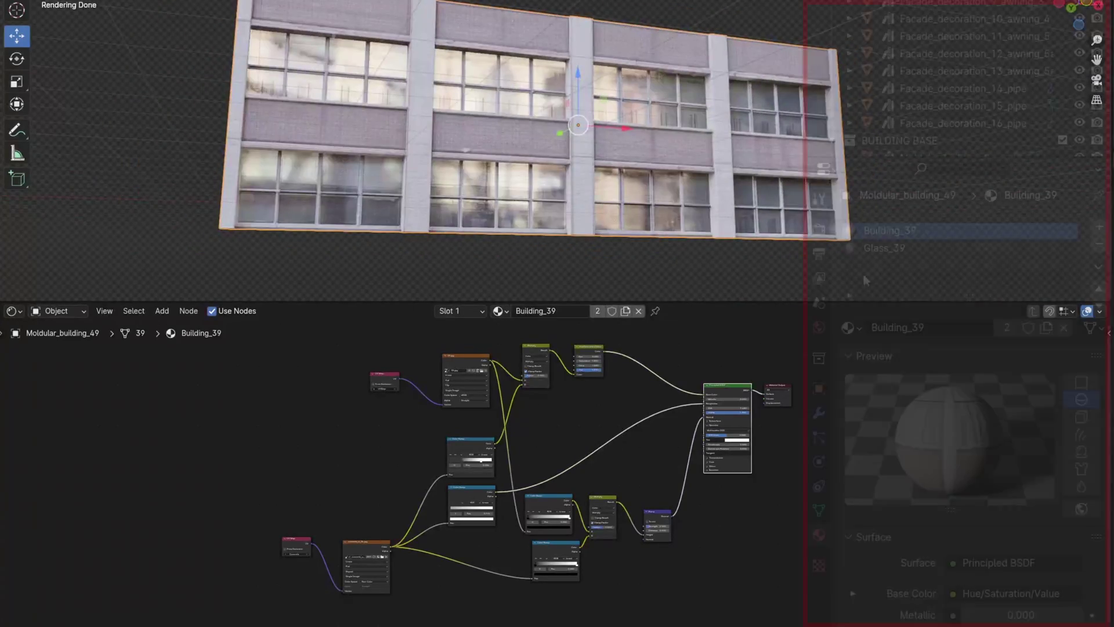
# - In the Glass_39 material, lower Multiply to about 0.57 and raise the Mix Shader factor
pyautogui.click(888, 249)
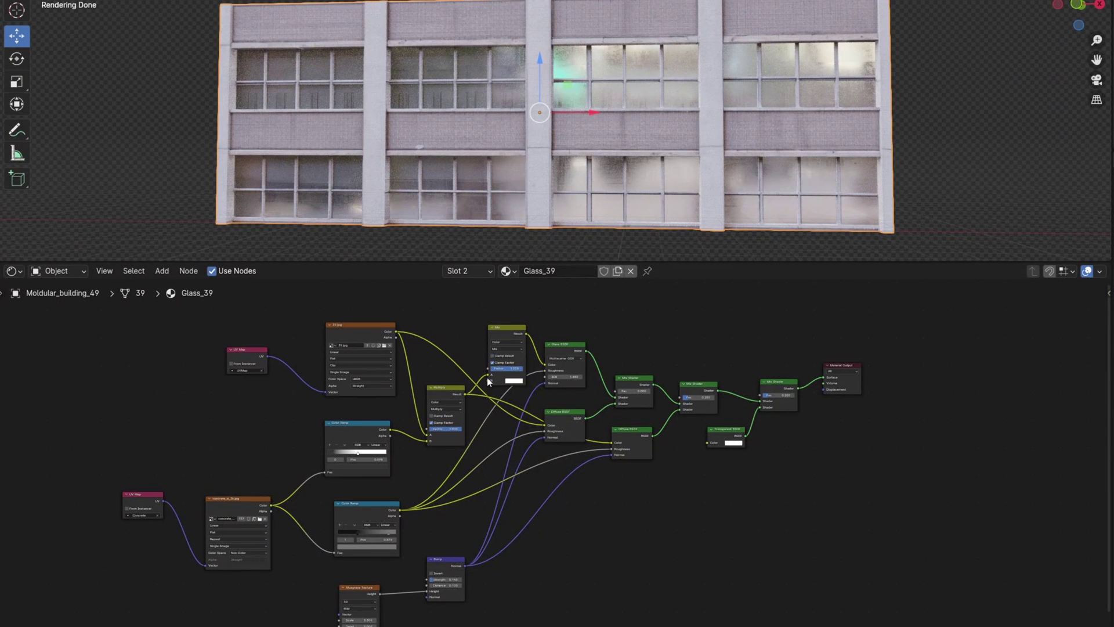
pyautogui.moveTo(451, 430); pyautogui.dragTo(437, 430)
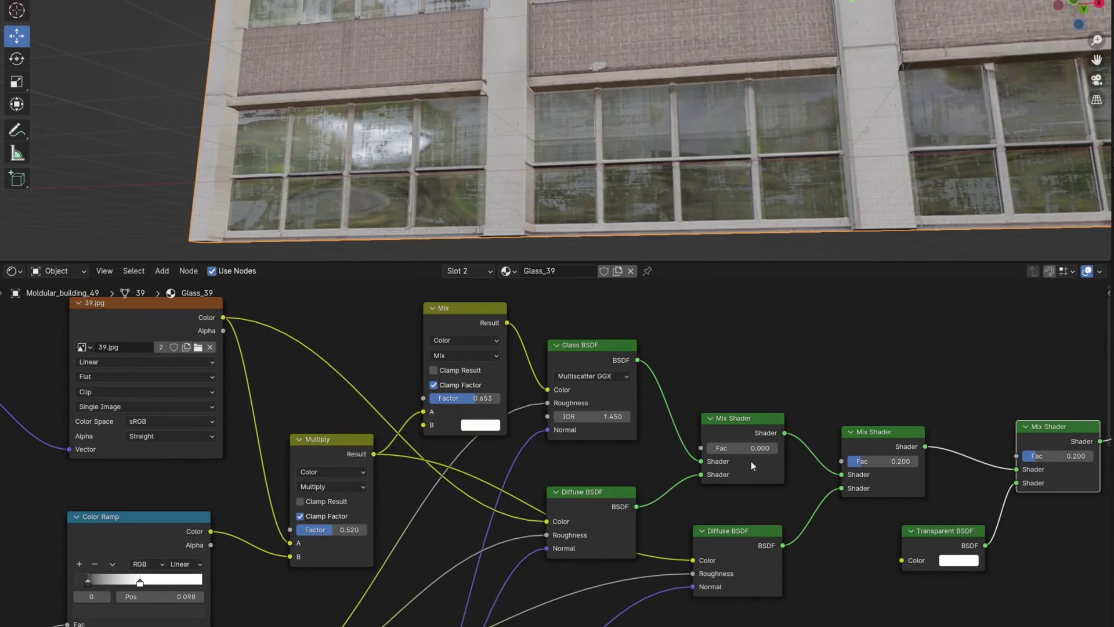
pyautogui.moveTo(723, 448); pyautogui.dragTo(749, 448)
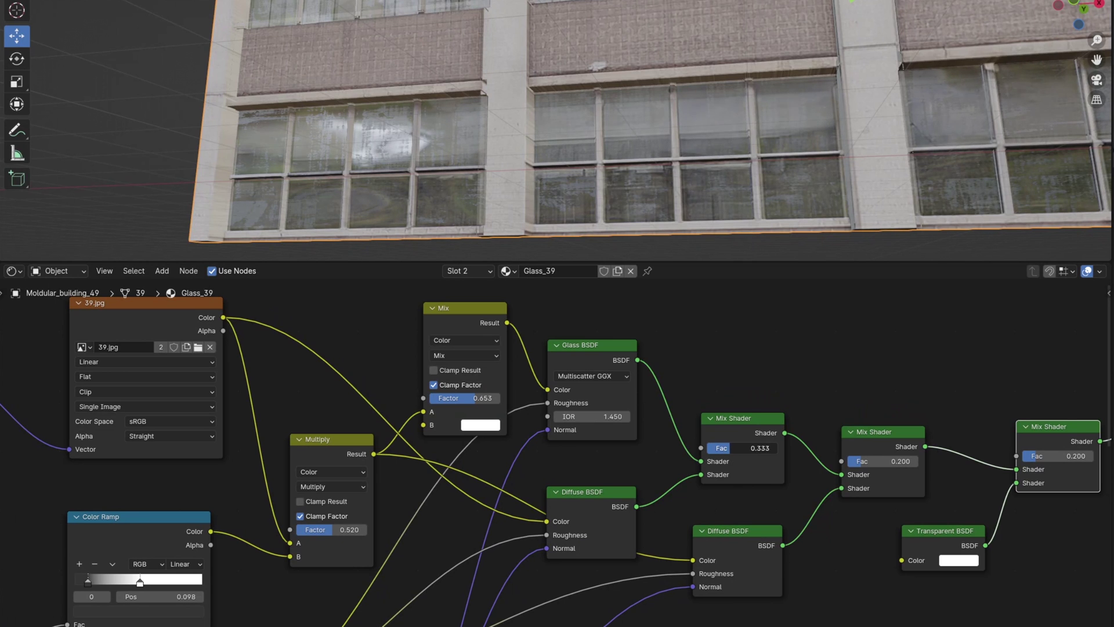
pyautogui.moveTo(699, 242); pyautogui.dragTo(657, 141, button='middle')
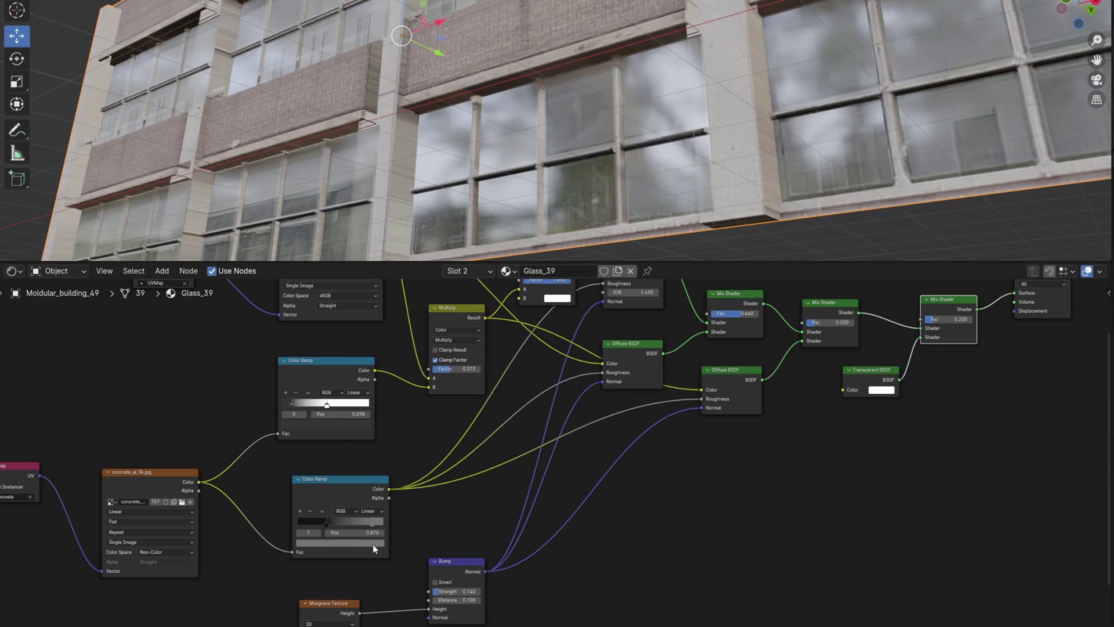
# - Move the Color Ramp's black stop to 0.655 and raise Bump Distance to 2.500
pyautogui.click(373, 545)
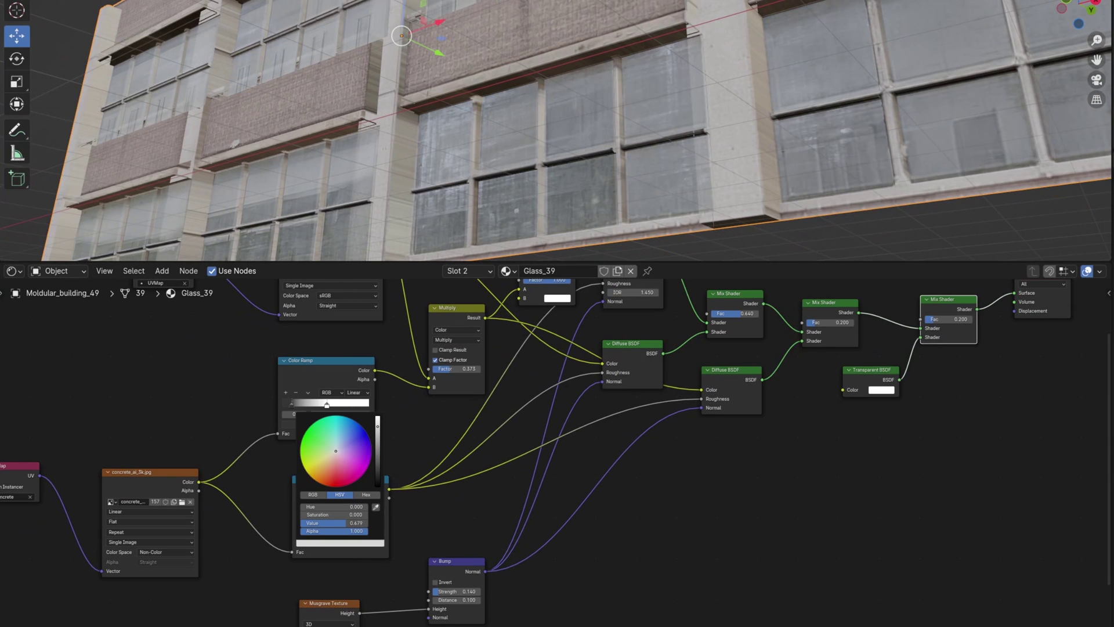
pyautogui.moveTo(323, 521); pyautogui.dragTo(362, 521)
pyautogui.scroll(-1, 362, 521)
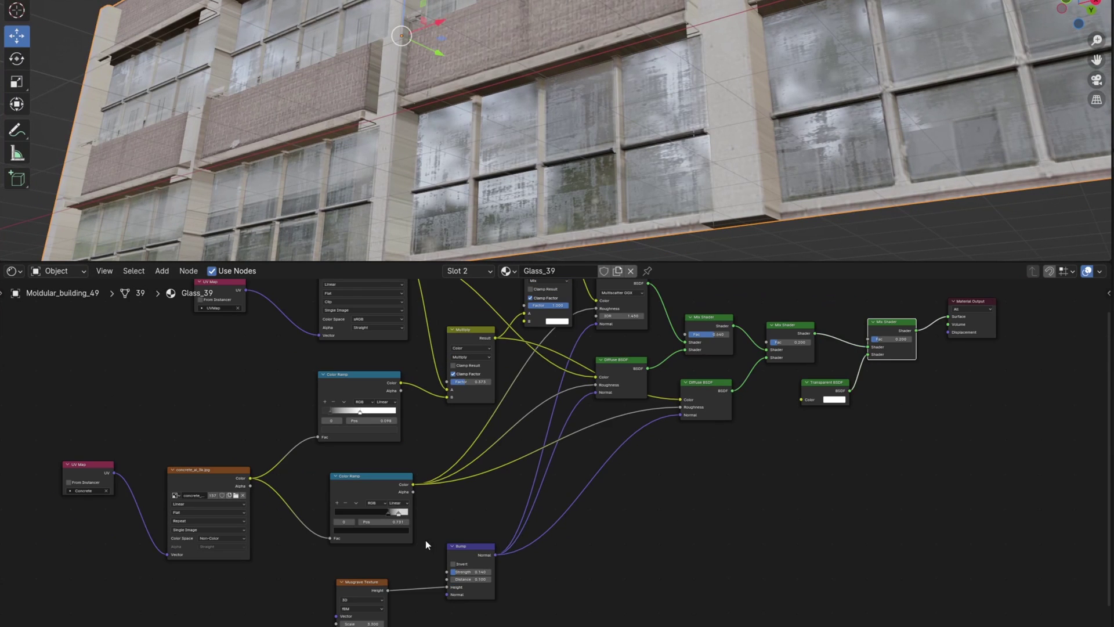
pyautogui.scroll(-2, 597, 110)
pyautogui.scroll(-1, 590, 137)
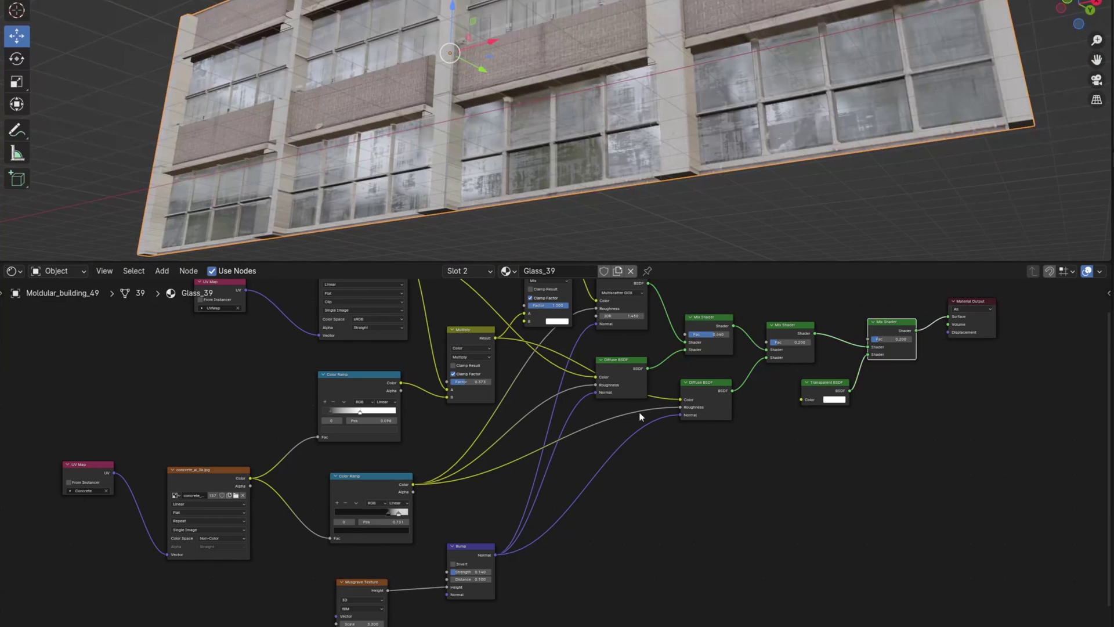
pyautogui.scroll(1, 609, 443)
pyautogui.moveTo(610, 443); pyautogui.dragTo(538, 407, button='middle')
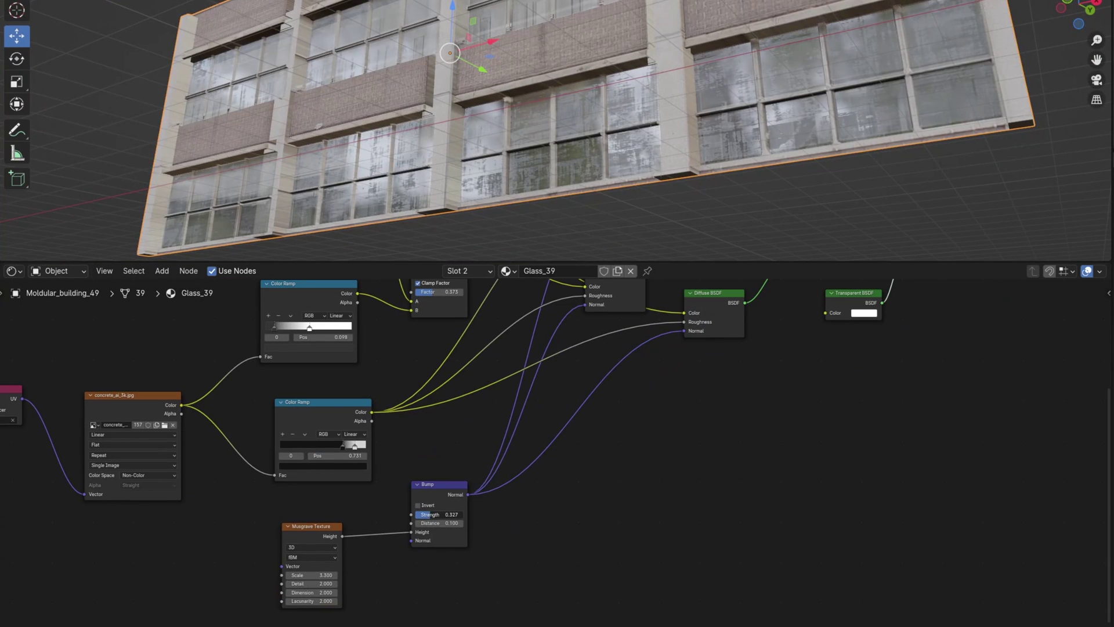
pyautogui.moveTo(436, 523); pyautogui.dragTo(458, 523)
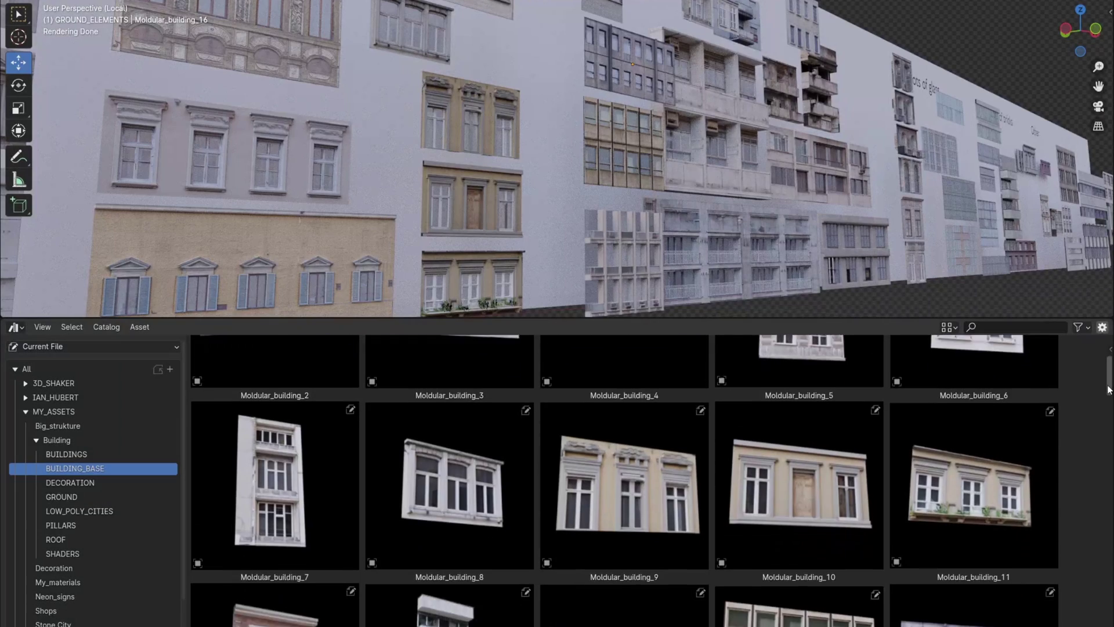
# - Enlarge the asset browser and open the BUILDING_BASE facade thumbnails
pyautogui.moveTo(1109, 390); pyautogui.dragTo(1104, 435)
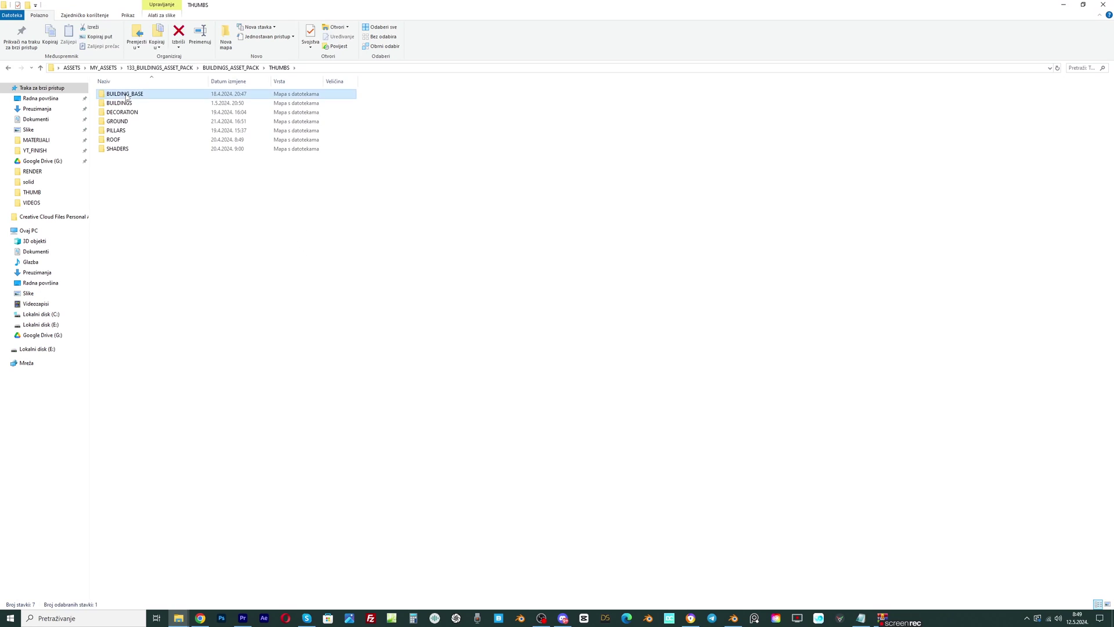
pyautogui.doubleClick(127, 94)
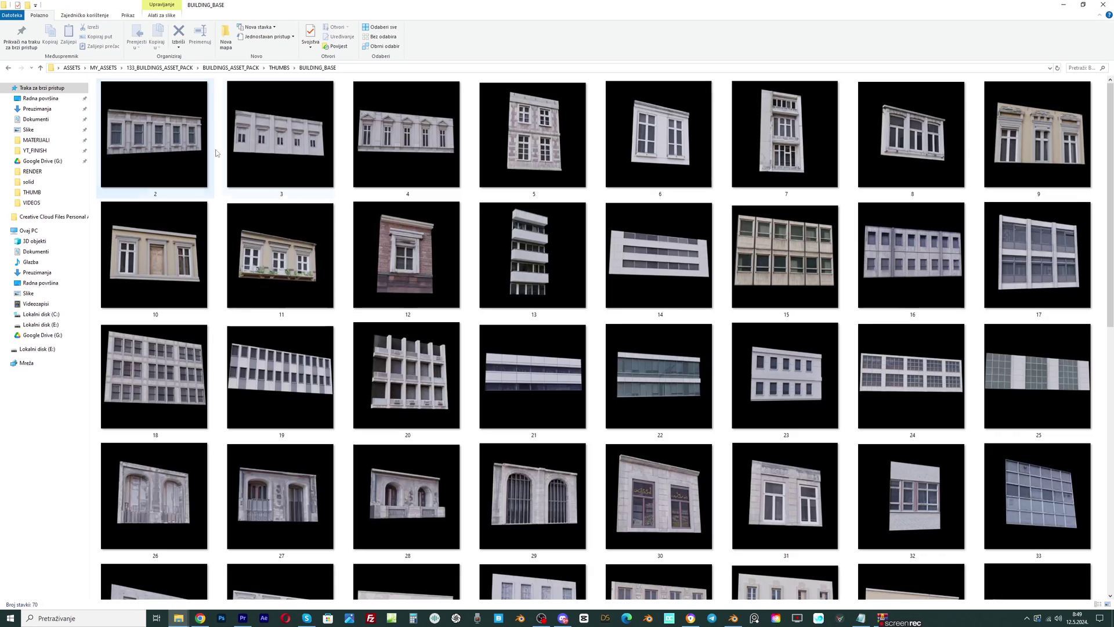
pyautogui.scroll(-8, 328, 226)
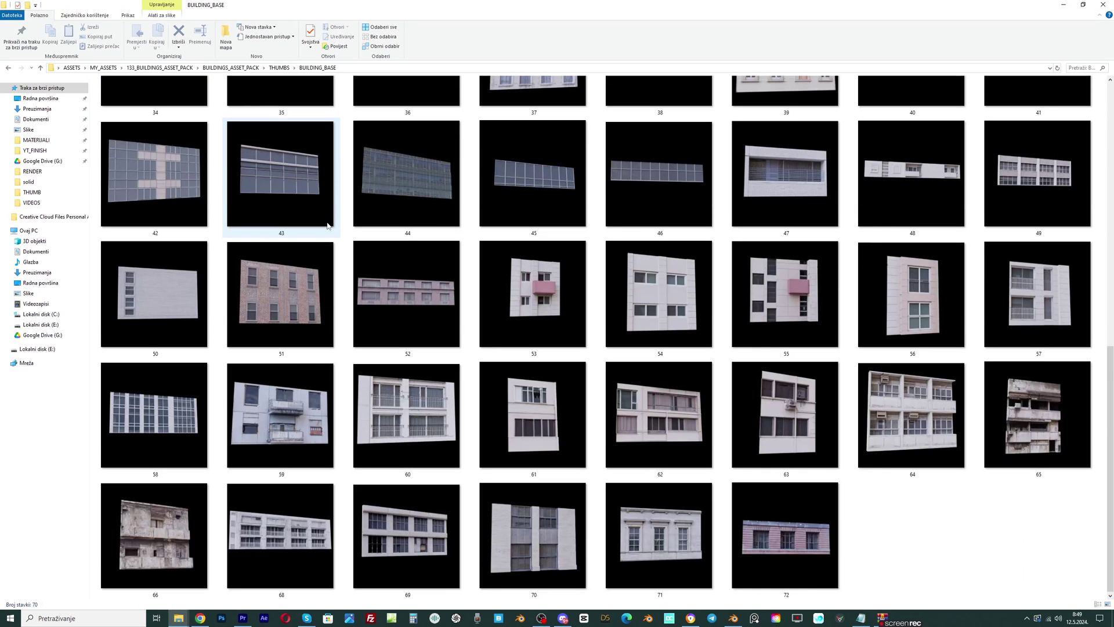
pyautogui.scroll(8, 328, 226)
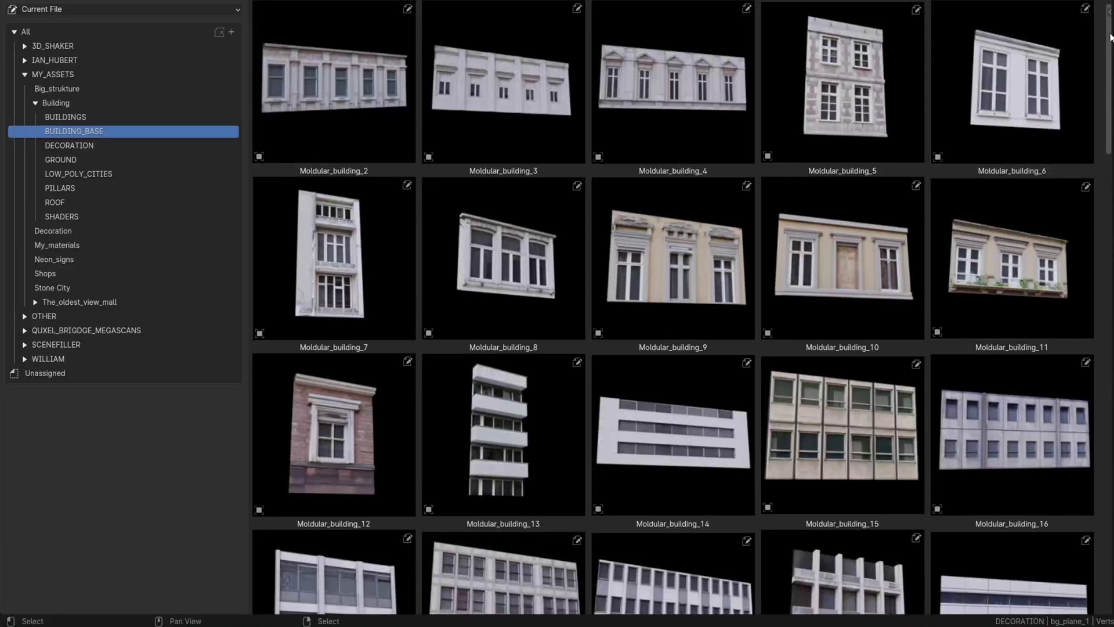
# - Scroll the asset browser and switch to the GROUND catalog showing Ground_13 to Ground_17
pyautogui.scroll(-5, 1106, 76)
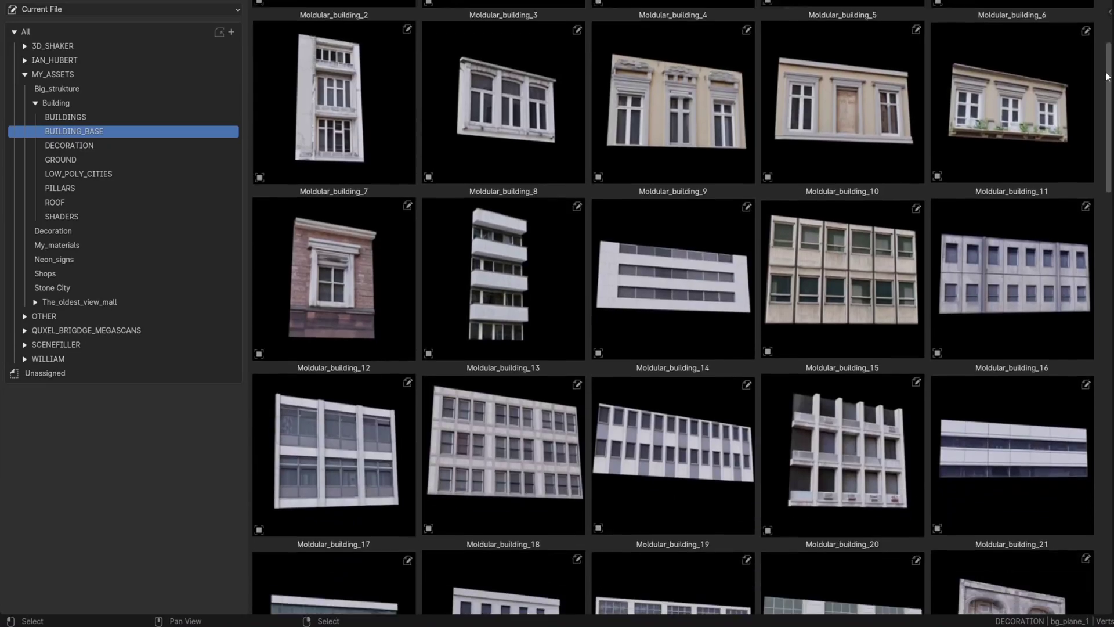
pyautogui.scroll(-6, 1107, 76)
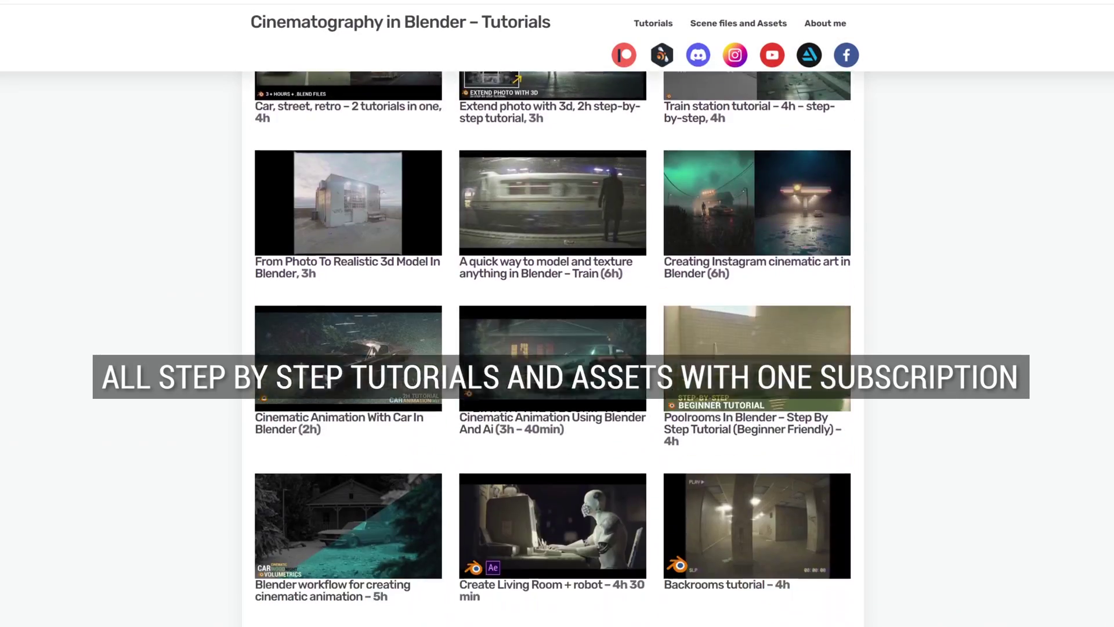
pyautogui.scroll(-10, 553, 348)
pyautogui.scroll(15, 553, 348)
pyautogui.click(738, 23)
pyautogui.scroll(-2, 724, 256)
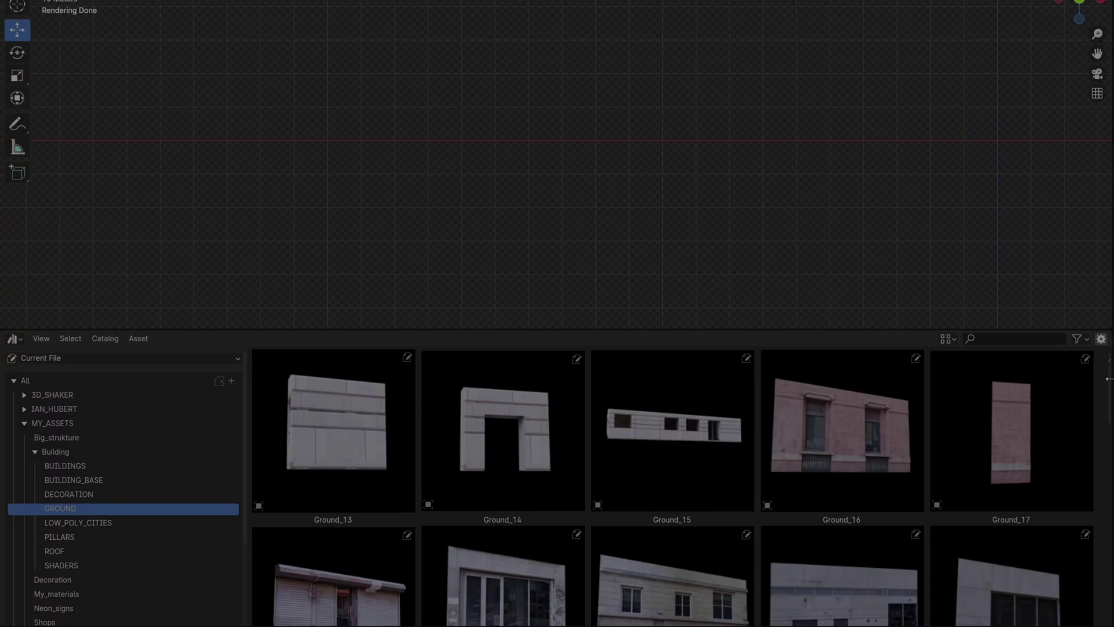
# - Place Ground_store_12 and slide Ground_store_11 along X beside it
pyautogui.moveTo(1098, 465); pyautogui.dragTo(1101, 568)
pyautogui.moveTo(334, 531); pyautogui.dragTo(470, 258)
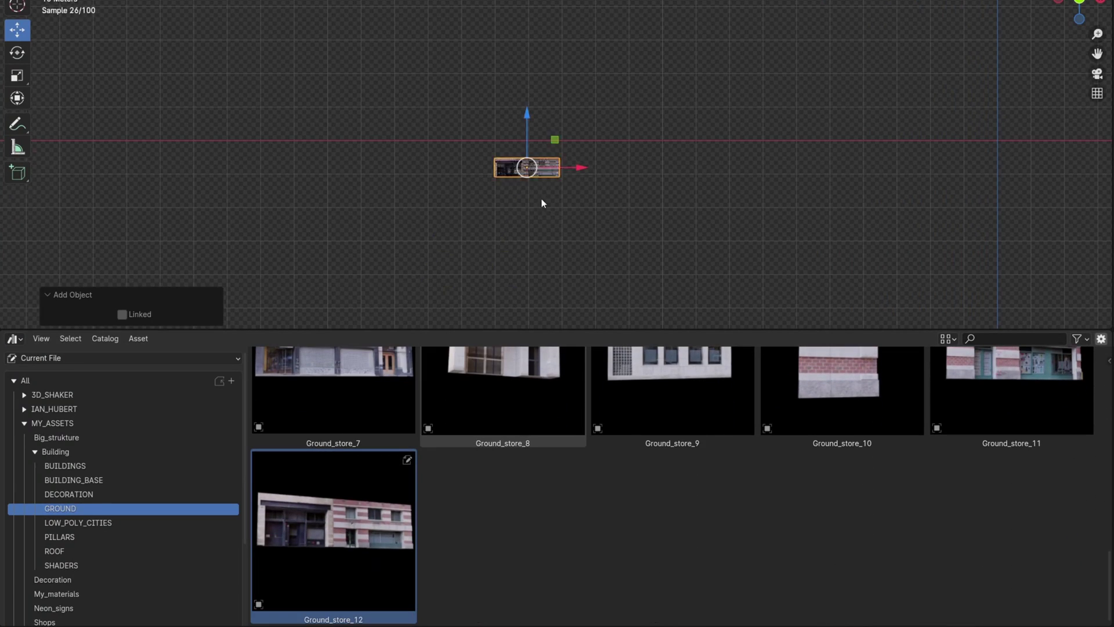
pyautogui.moveTo(542, 209); pyautogui.dragTo(542, 209)
pyautogui.scroll(3, 489, 464)
pyautogui.moveTo(1013, 432); pyautogui.dragTo(611, 187)
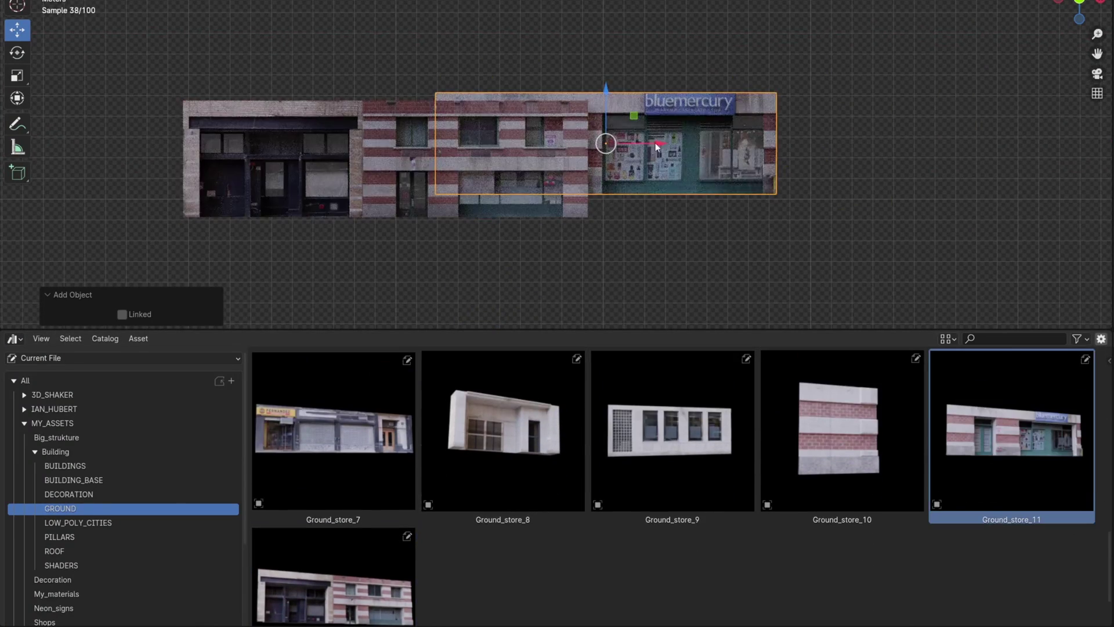
pyautogui.moveTo(708, 144); pyautogui.dragTo(906, 144)
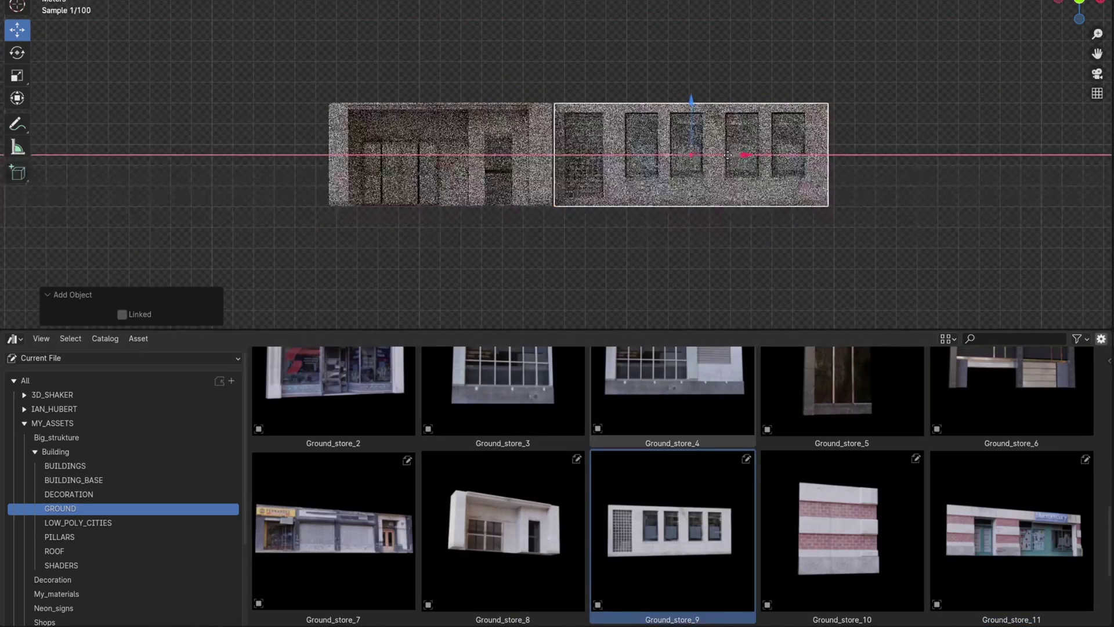
pyautogui.click(728, 155)
# - Add and scale a pillar, the Ground_24 storefront, Ground_25 wall and Ground_26 pillar along the row
pyautogui.scroll(5, 499, 481)
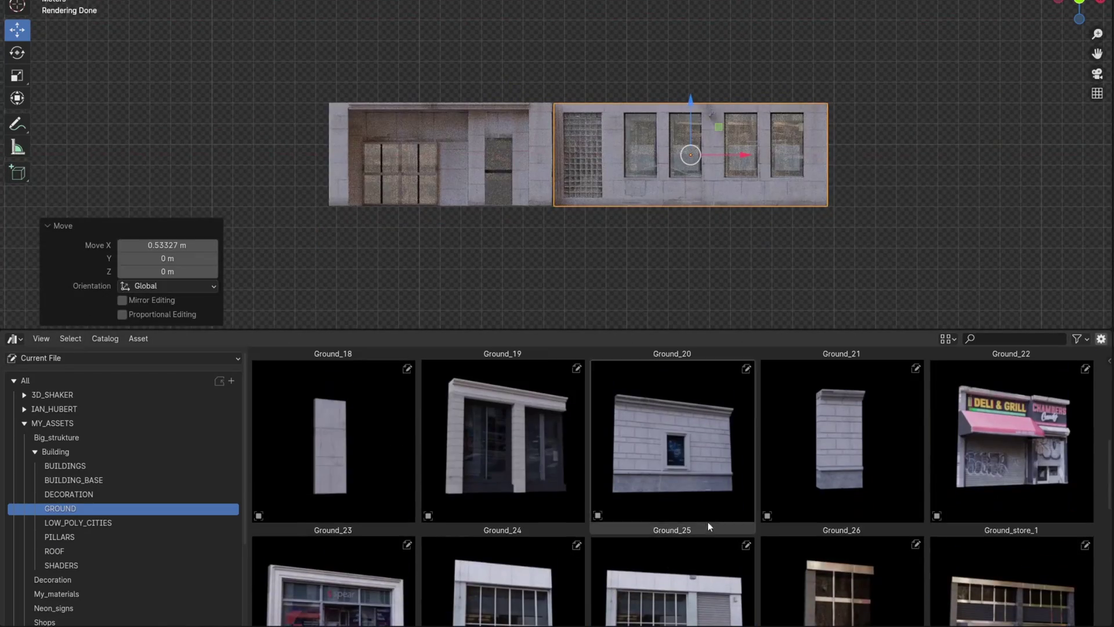
pyautogui.moveTo(333, 441); pyautogui.dragTo(828, 199)
pyautogui.press('s')
pyautogui.click(839, 165)
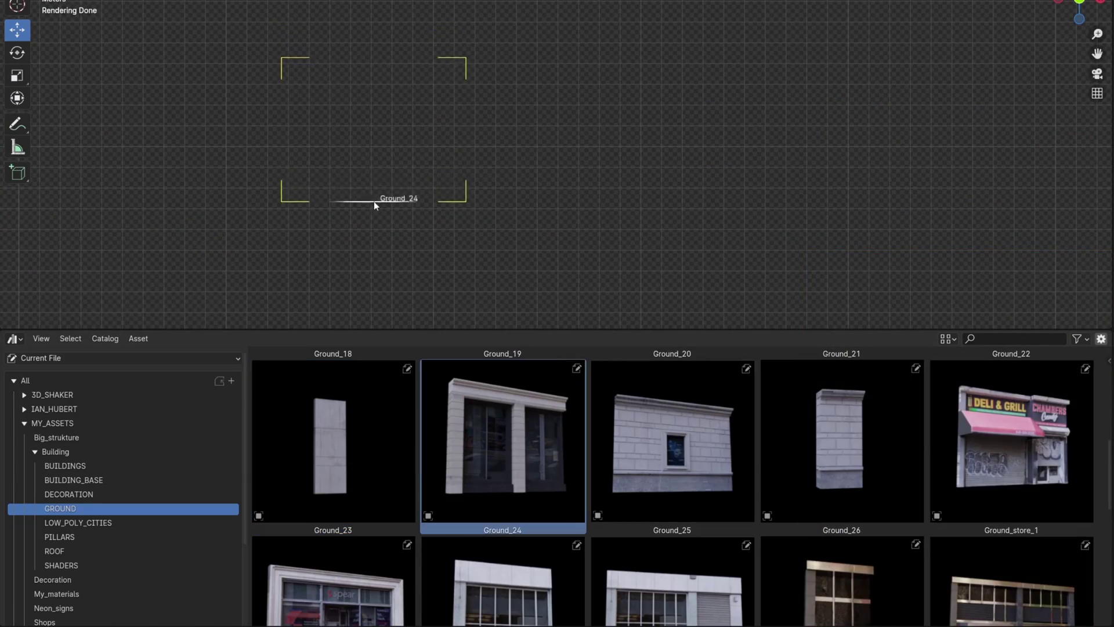
pyautogui.moveTo(374, 205); pyautogui.dragTo(375, 205)
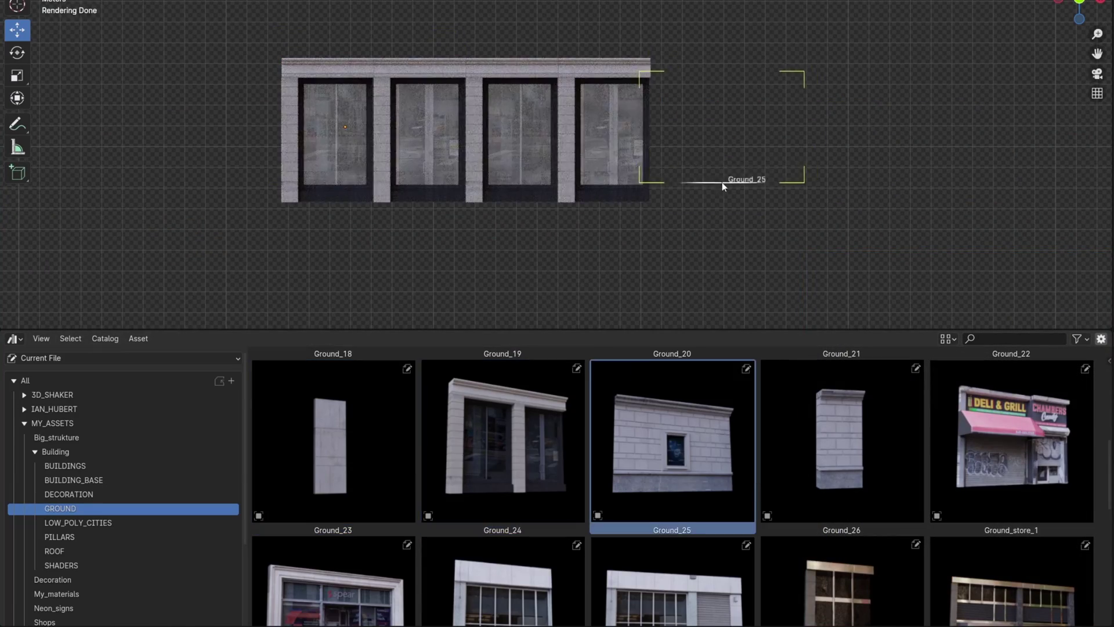
pyautogui.moveTo(722, 182); pyautogui.dragTo(725, 127)
pyautogui.press('s')
pyautogui.click(783, 136)
pyautogui.moveTo(841, 441); pyautogui.dragTo(834, 174)
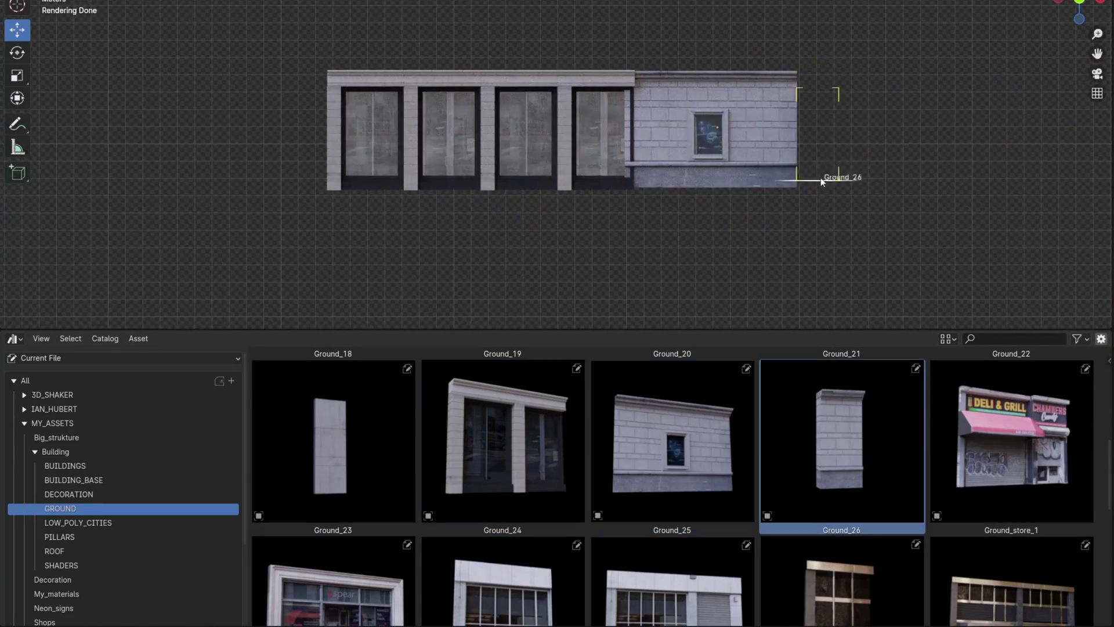
pyautogui.moveTo(862, 123); pyautogui.dragTo(871, 123)
# - Add the scaled deli storefront at the left, the Ground_20 wall, and stretch Ground_17 along X
pyautogui.scroll(3, 673, 488)
pyautogui.moveTo(1012, 526); pyautogui.dragTo(334, 165)
pyautogui.press('s')
pyautogui.click(339, 144)
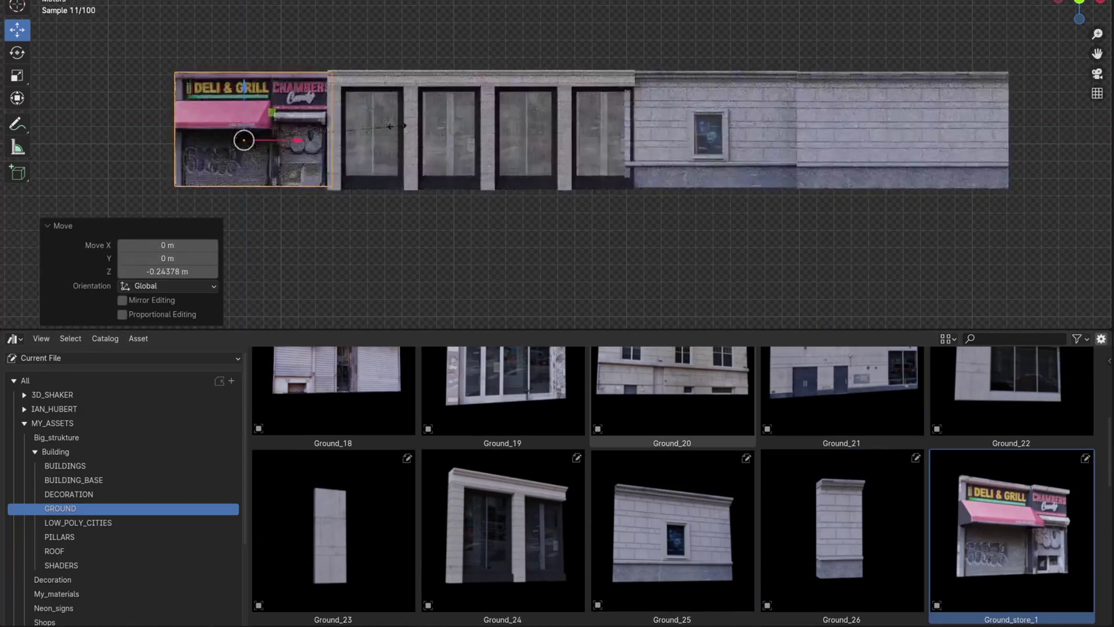
pyautogui.click(639, 233)
pyautogui.moveTo(638, 232); pyautogui.dragTo(688, 189, button='middle')
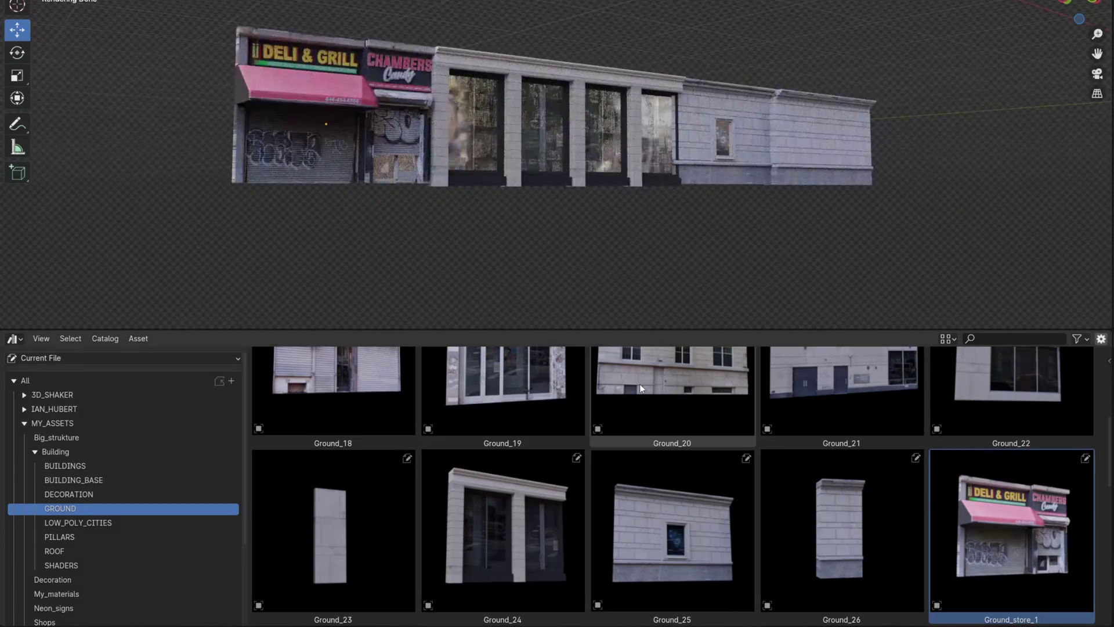
pyautogui.moveTo(648, 438); pyautogui.dragTo(270, 107)
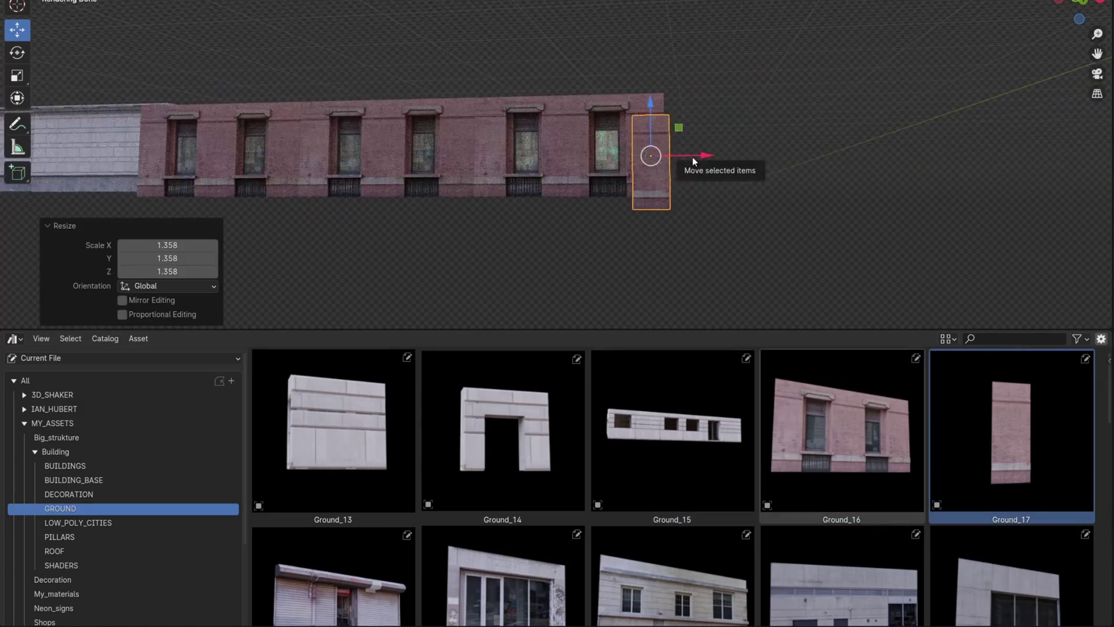
pyautogui.press('s')
pyautogui.press('x')
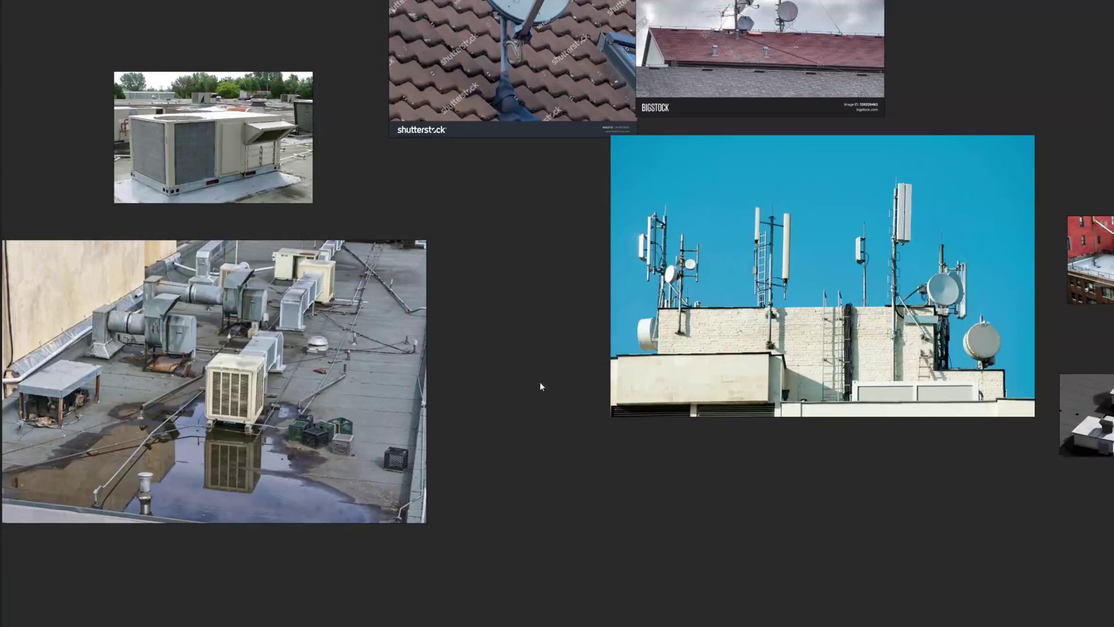
# - Pan and zoom across the PureRef board of rooftop AC units, antennas and satellite dishes
pyautogui.moveTo(731, 492); pyautogui.dragTo(535, 444, button='middle')
pyautogui.scroll(-4, 717, 444)
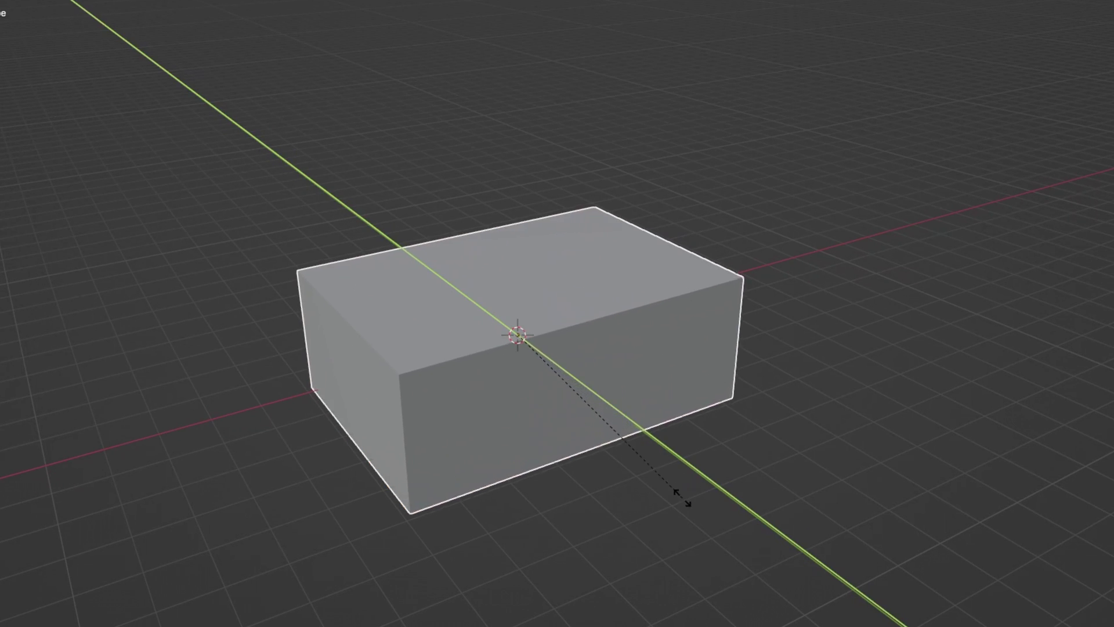
# - Confirm the stretched box depth, add a loop cut, and select the left side faces
pyautogui.click(683, 497)
pyautogui.press('Tab')
pyautogui.hotkey('ctrl', 'r')
pyautogui.click(432, 372)
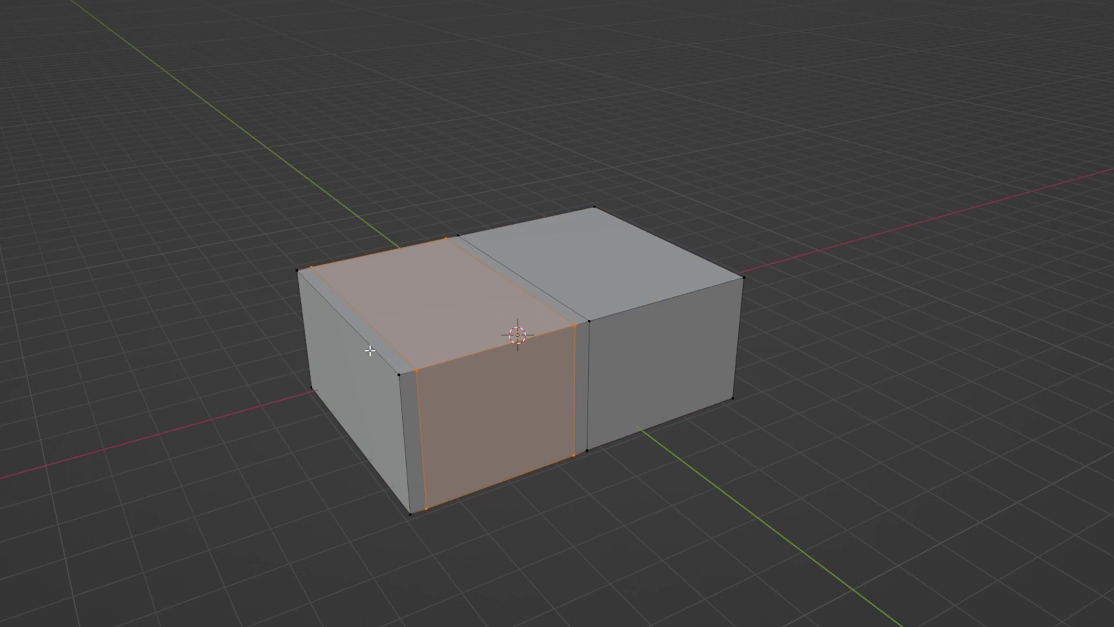
pyautogui.click(390, 487)
pyautogui.press('3')
pyautogui.click(357, 383)
pyautogui.keyDown('shift'); pyautogui.click(498, 403); pyautogui.keyUp('shift')
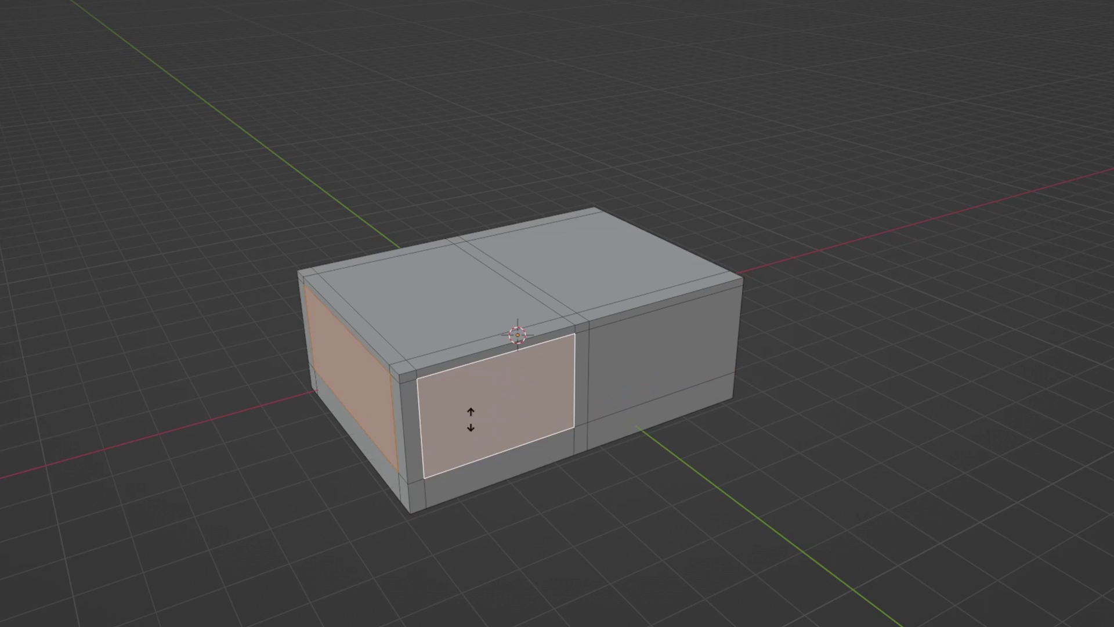
# - Add another loop cut near the right end and inset the top face for the fan
pyautogui.click(731, 345)
pyautogui.rightClick(733, 343)
pyautogui.hotkey('ctrl', 'r')
pyautogui.click(746, 317)
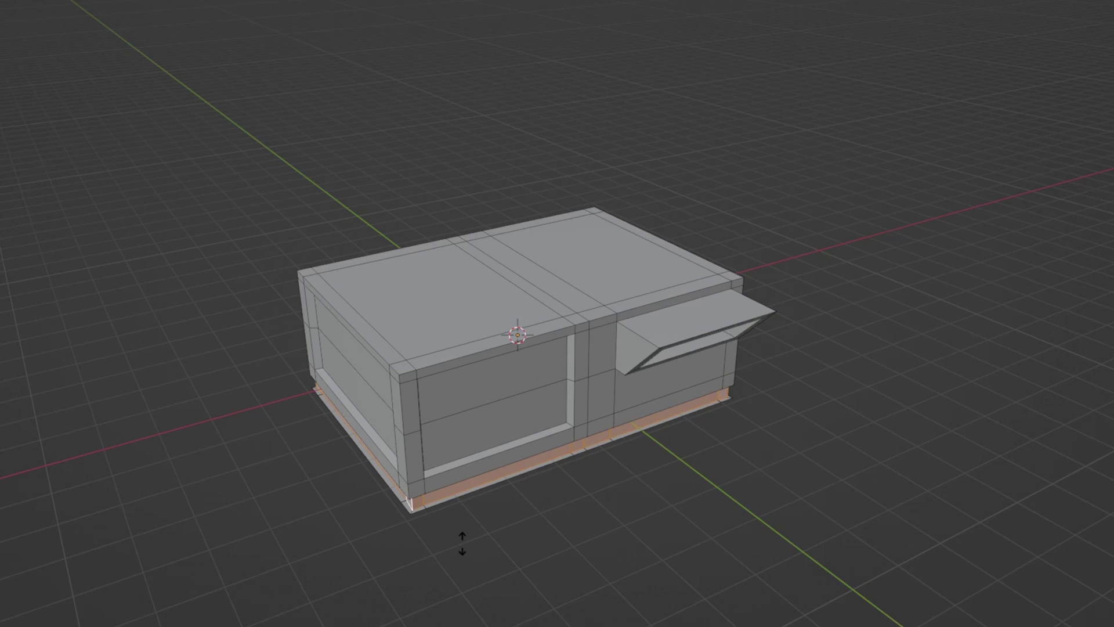
pyautogui.click(436, 290)
pyautogui.press('i')
pyautogui.click(530, 368)
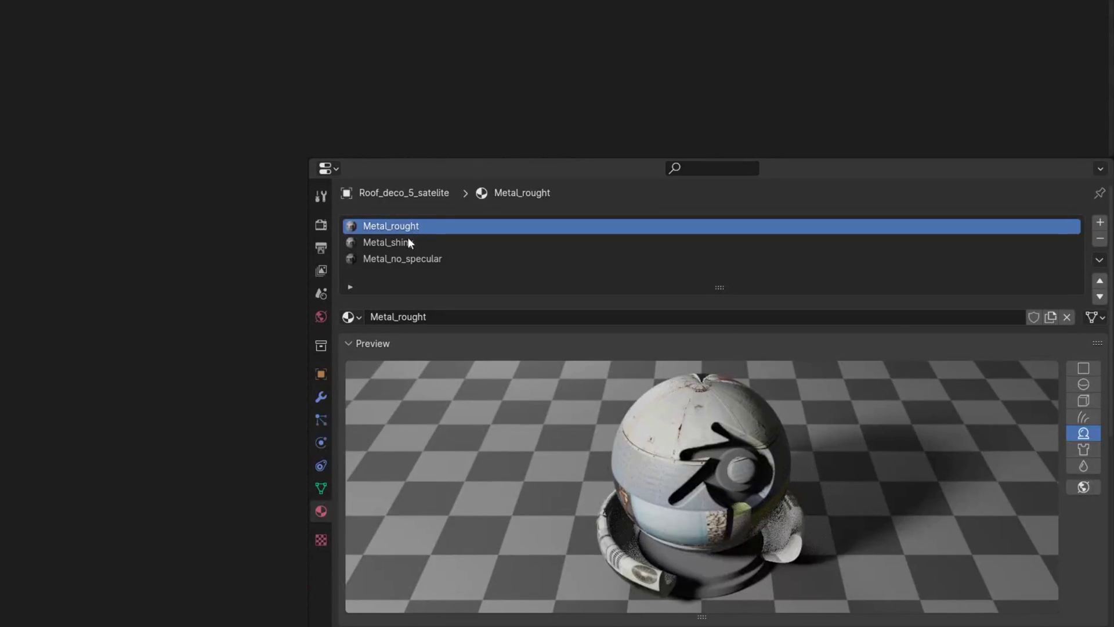
# - Add a second material slot holding Metal_no_specular after checking the existing metal materials
pyautogui.click(407, 242)
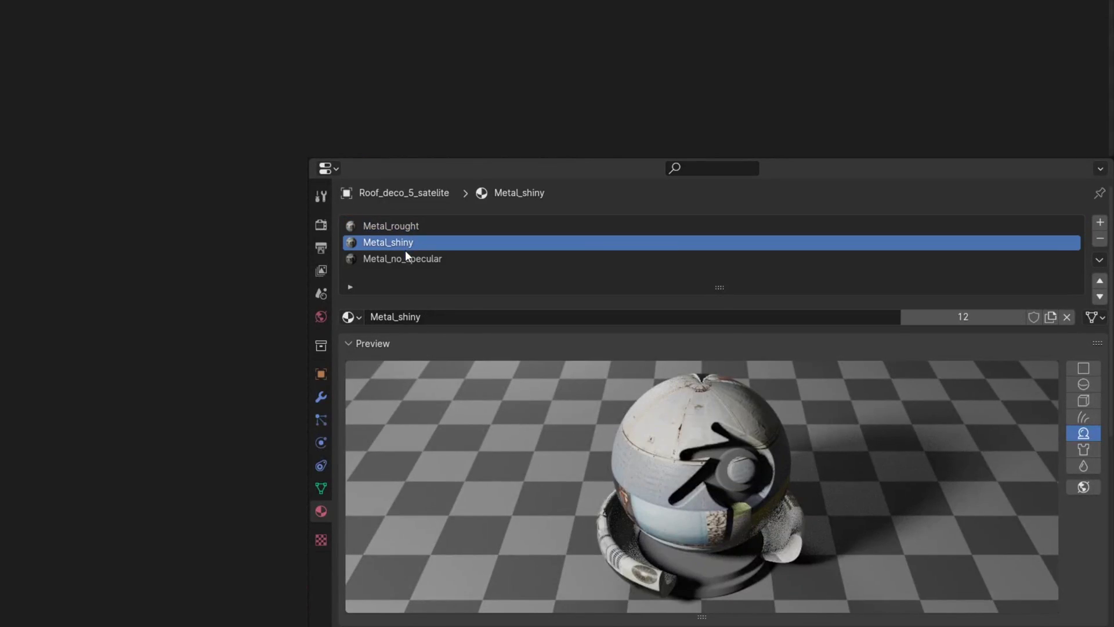
pyautogui.click(405, 259)
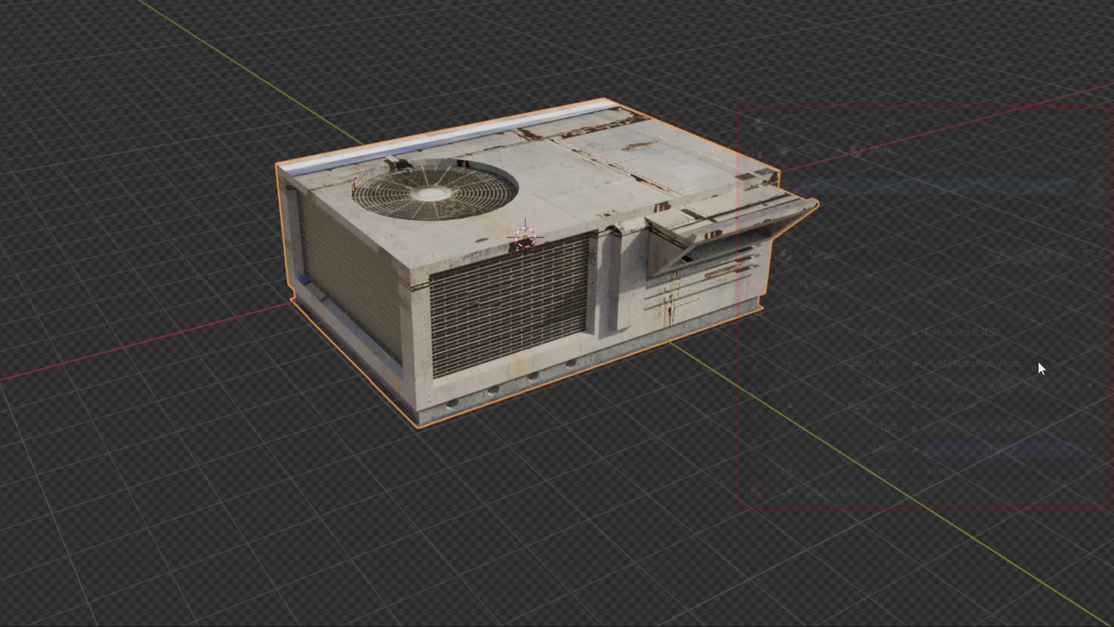
pyautogui.click(1097, 182)
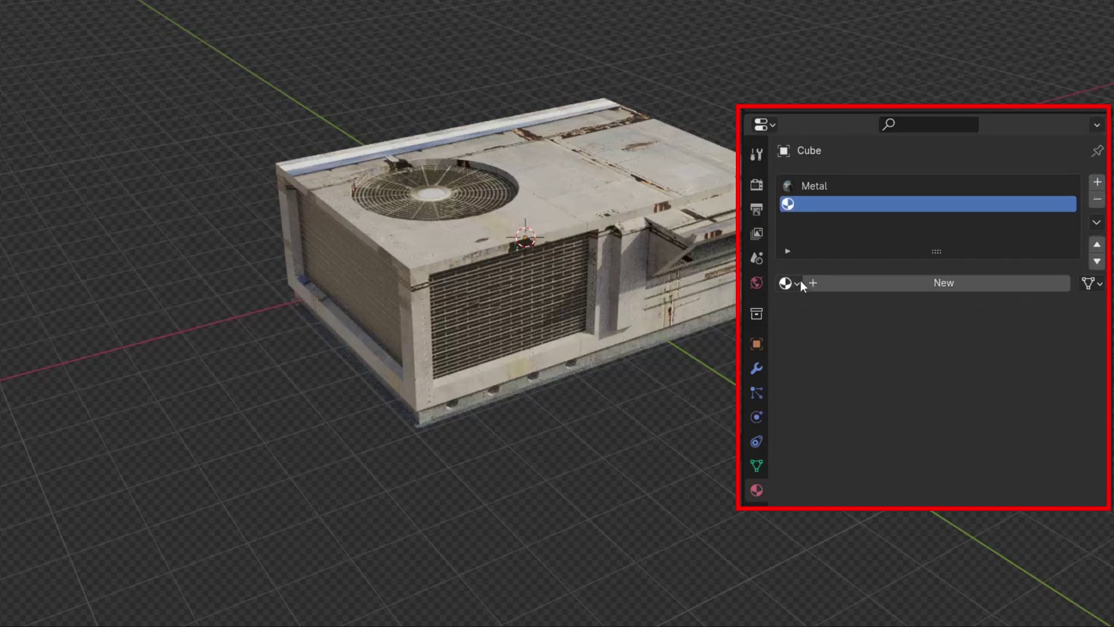
pyautogui.click(800, 282)
pyautogui.click(869, 326)
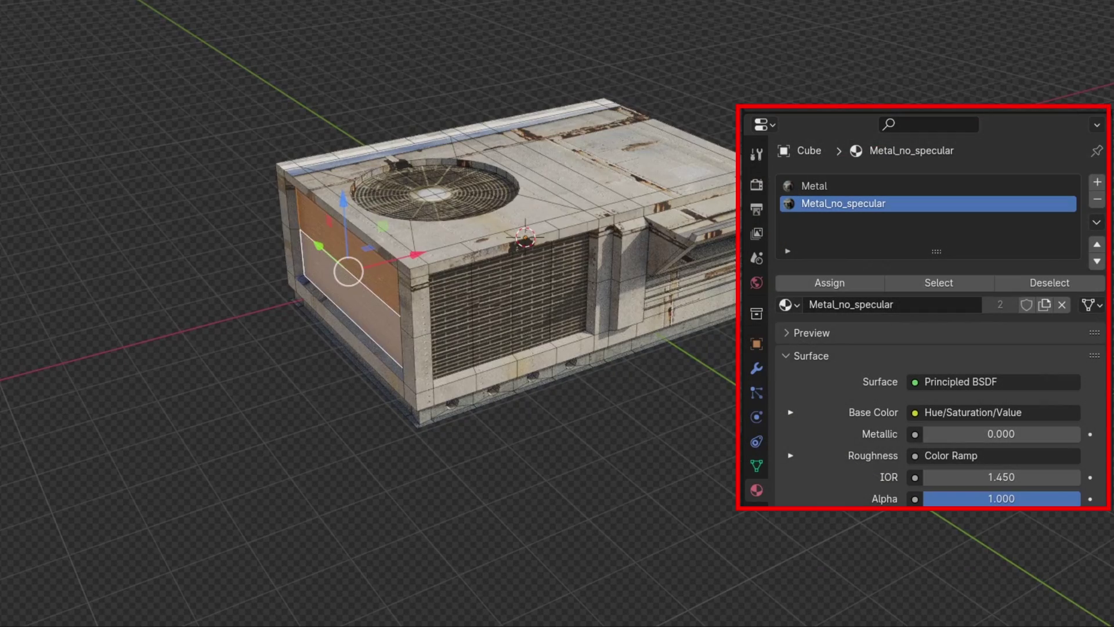
# - Assign Metal_no_specular to the side panel and front grille faces
pyautogui.click(843, 284)
pyautogui.click(535, 311)
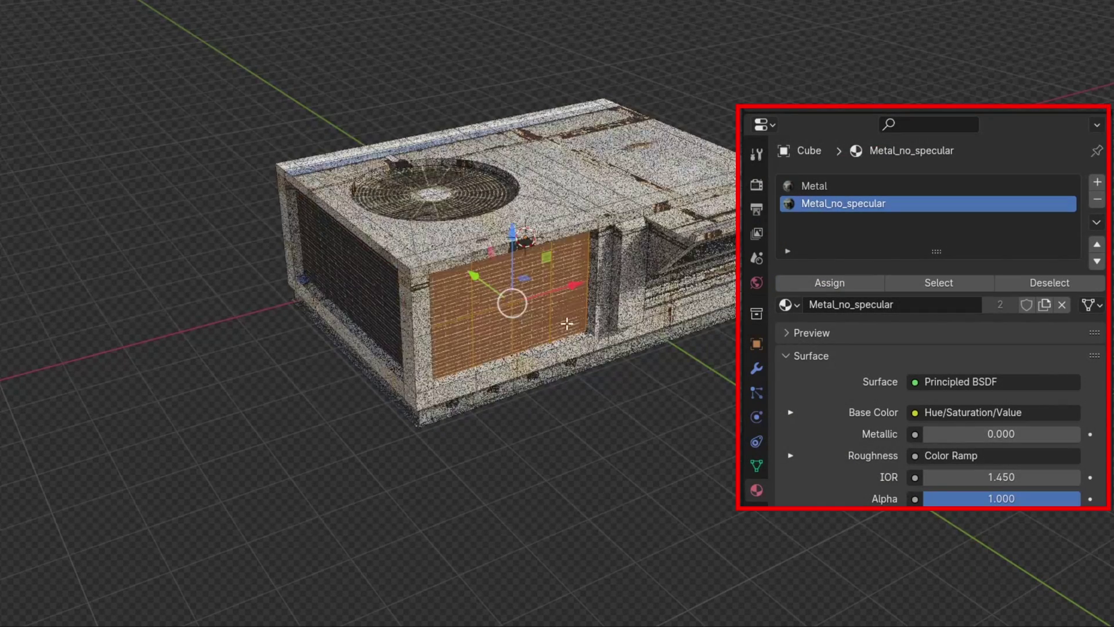
pyautogui.click(829, 282)
pyautogui.press('Tab')
pyautogui.press('Tab')
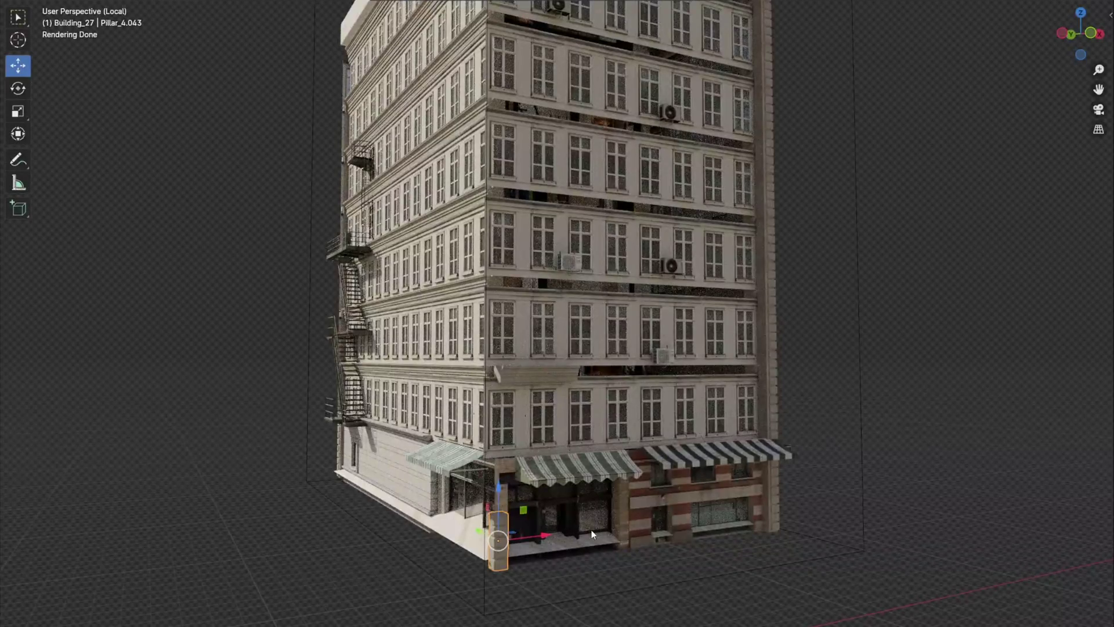
# - Shift the corner pillar along X and extend it to 13 array segments
pyautogui.press('g')
pyautogui.press('x')
pyautogui.click(594, 534)
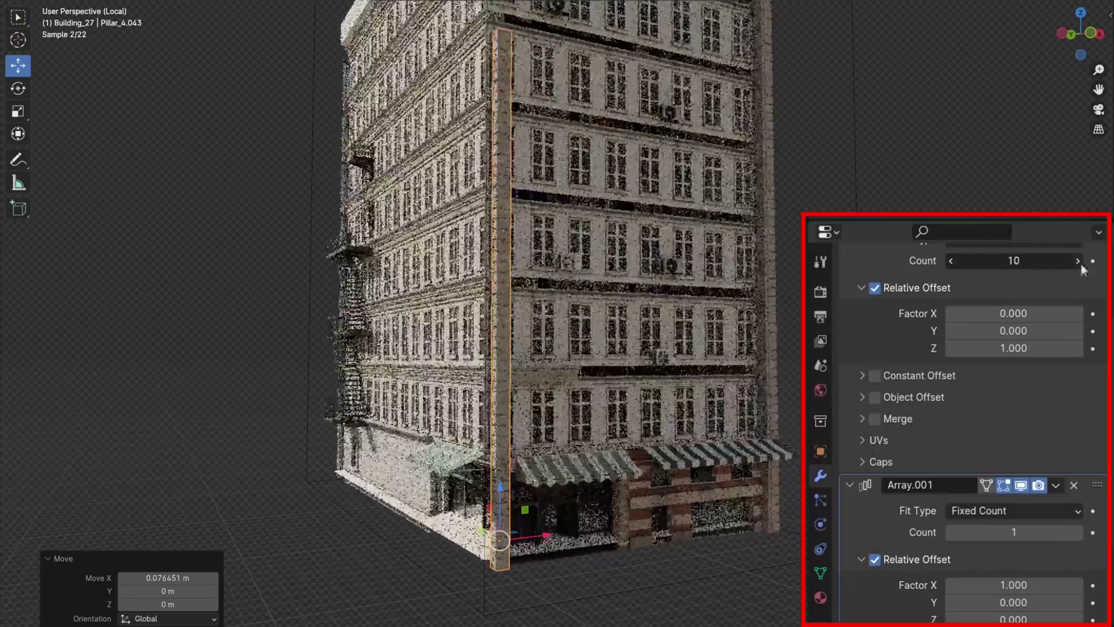
pyautogui.press('g')
pyautogui.press('x')
pyautogui.press('Return')
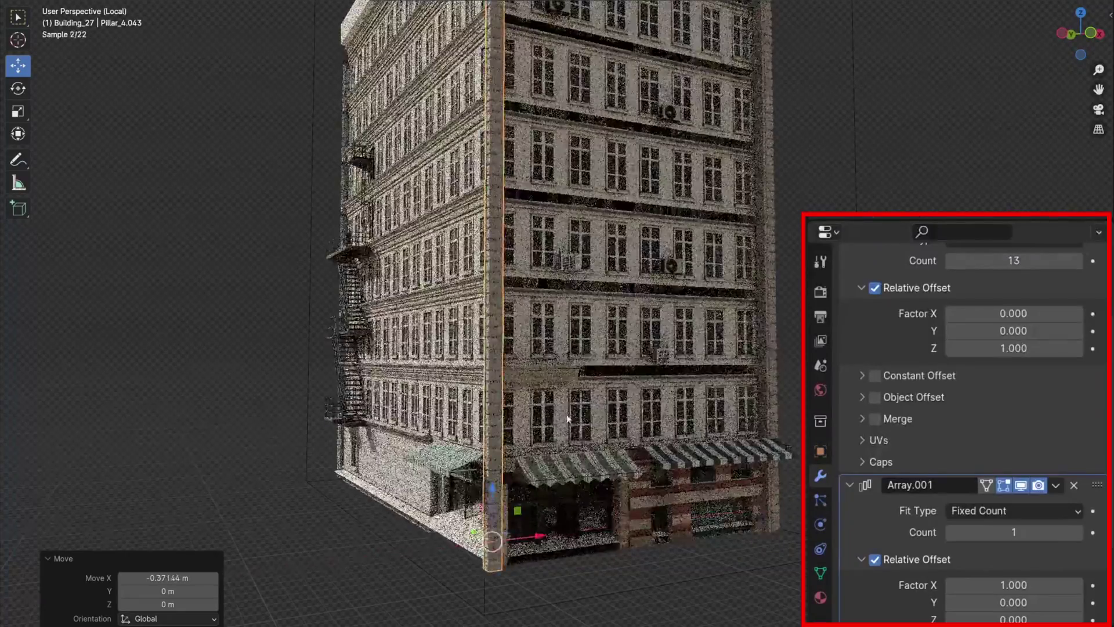
# - Raise both Array counts on the horizontal ledge so it spans the facade at every floor
pyautogui.click(543, 376)
pyautogui.click(1079, 261)
pyautogui.click(1078, 261)
pyautogui.click(1079, 261)
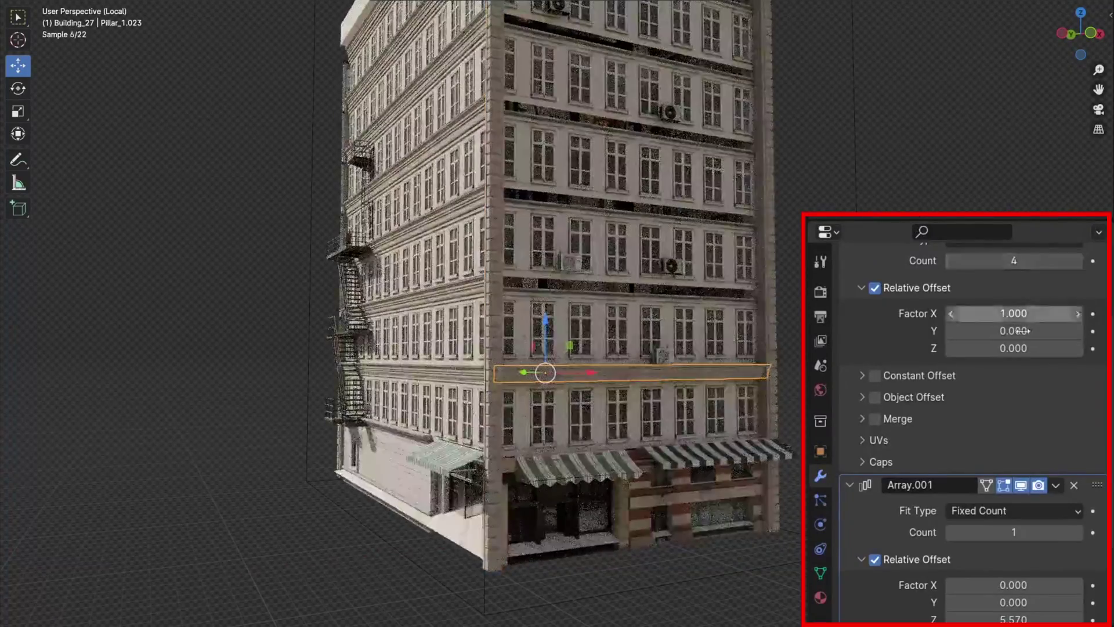
pyautogui.click(1078, 533)
pyautogui.click(1078, 533)
pyautogui.click(1078, 532)
pyautogui.click(1078, 532)
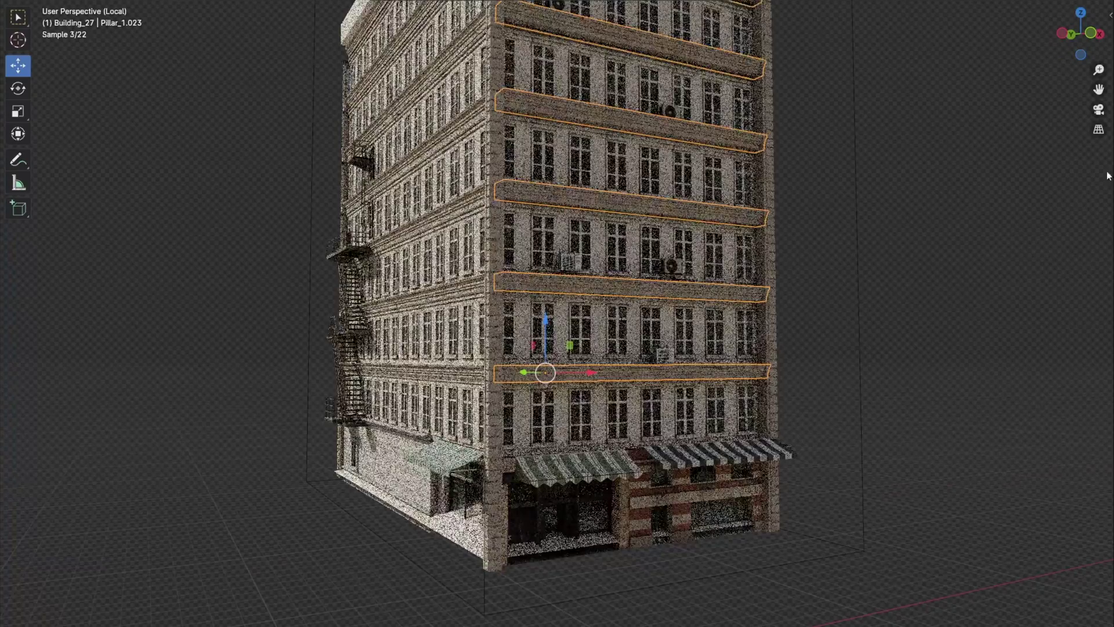
pyautogui.keyDown('shift'); pyautogui.moveTo(557, 314); pyautogui.dragTo(496, 557, button='middle'); pyautogui.keyUp('shift')
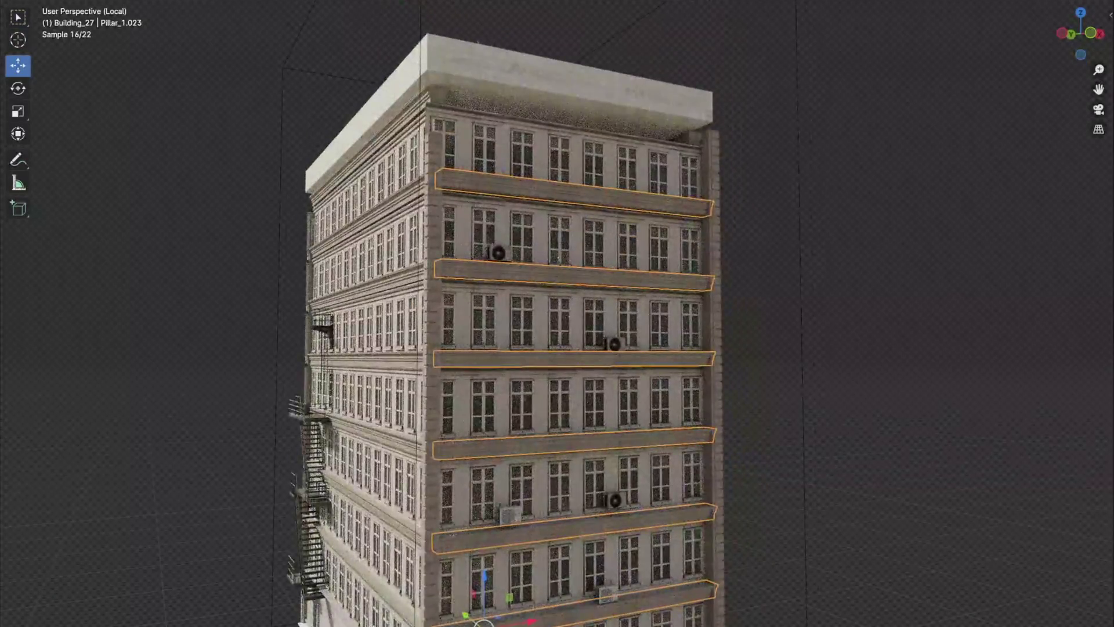
pyautogui.scroll(-4, 612, 497)
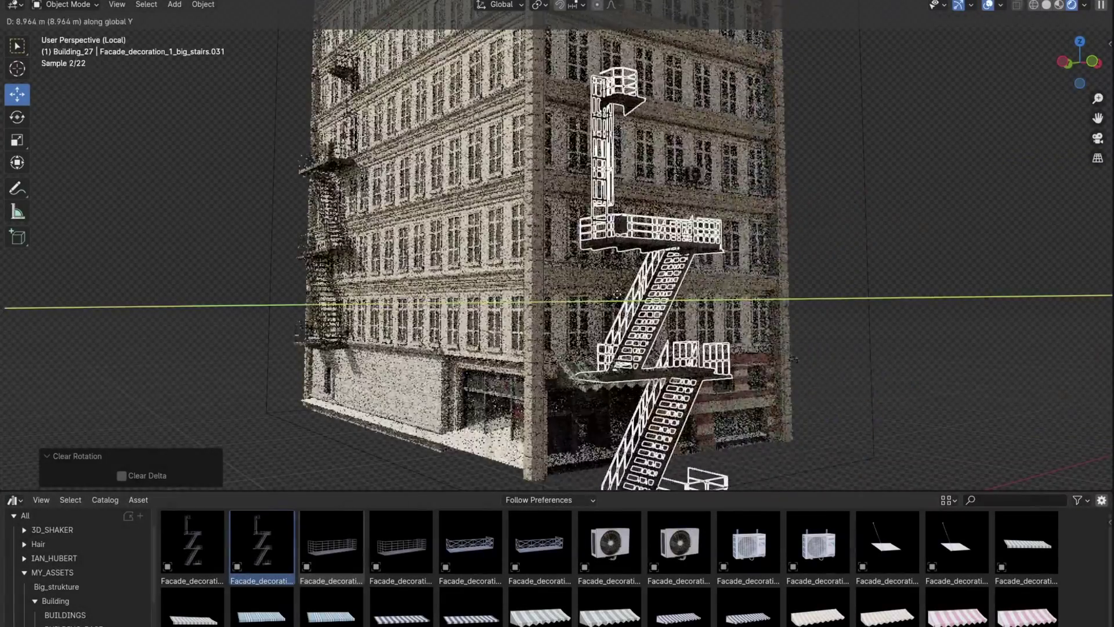
# - Position the fire escape along X, slide the pipe left, and drop an AC unit on the facade
pyautogui.press('x')
pyautogui.click(759, 287)
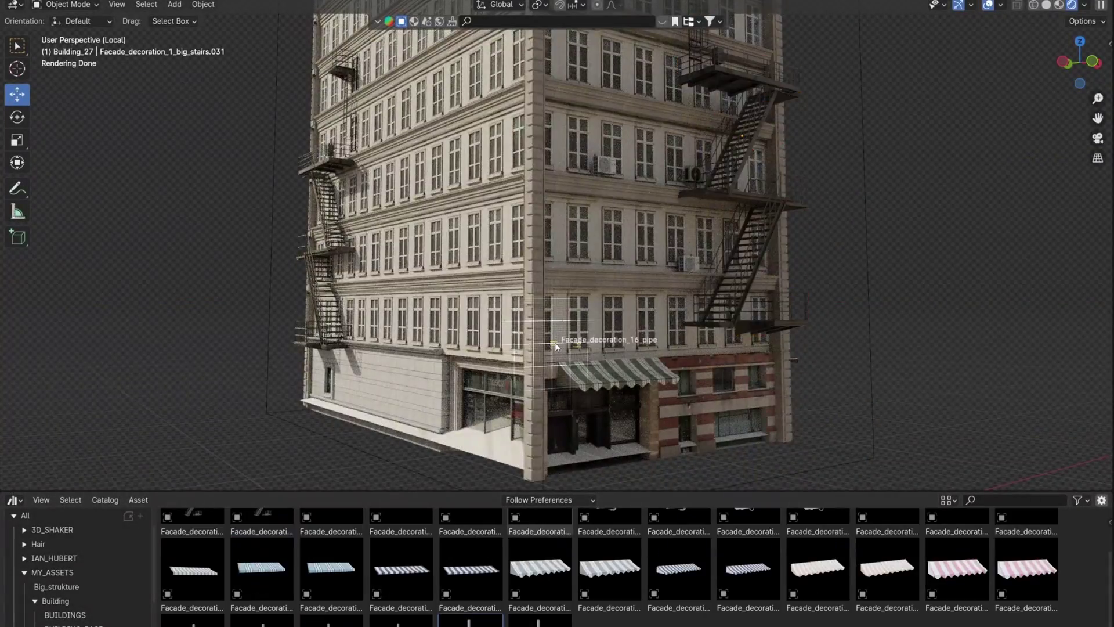
pyautogui.hotkey('alt', 'r')
pyautogui.moveTo(612, 348); pyautogui.dragTo(586, 348)
pyautogui.moveTo(679, 543); pyautogui.dragTo(610, 300)
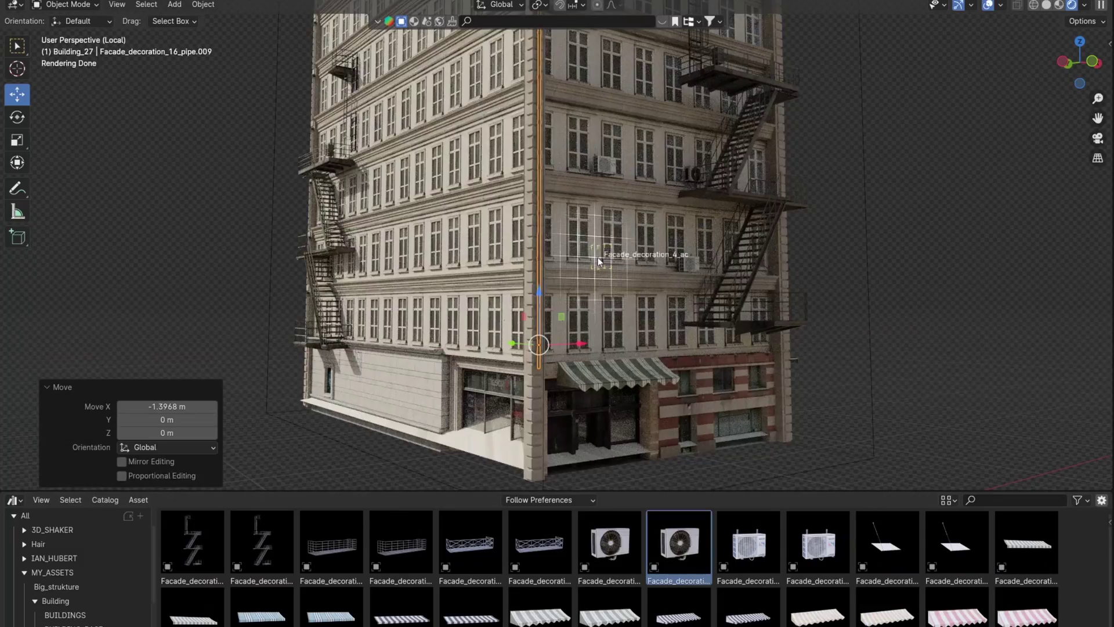
pyautogui.moveTo(600, 261); pyautogui.dragTo(601, 259)
pyautogui.hotkey('alt', 'r')
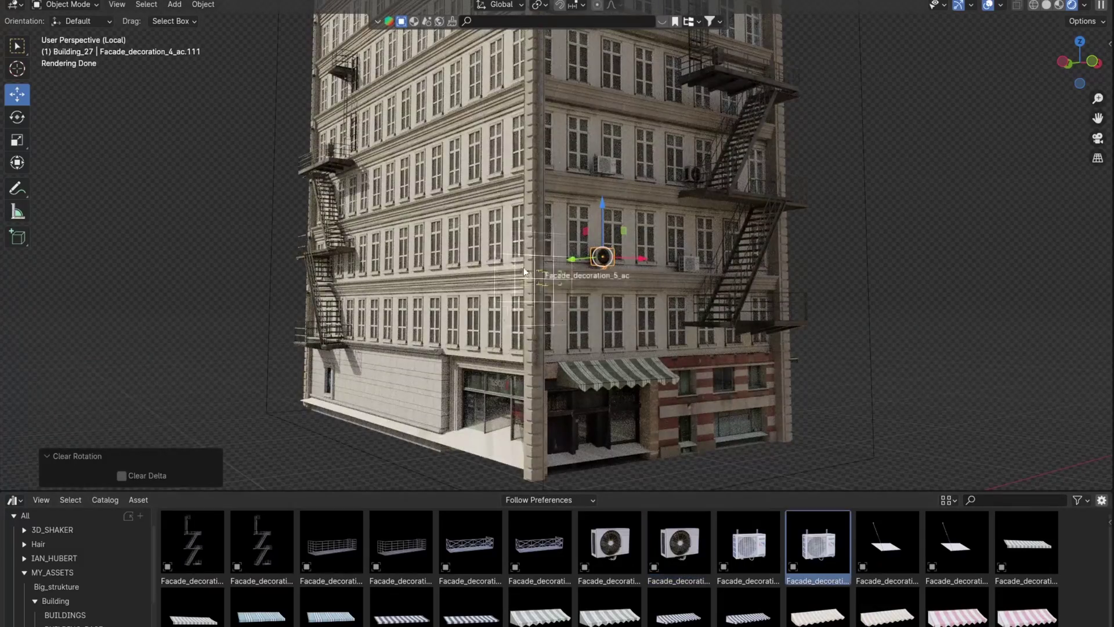
# - Place pink and green striped awnings on the shopfronts, rotated -90° on Z and resized in Y
pyautogui.moveTo(489, 247); pyautogui.dragTo(490, 244)
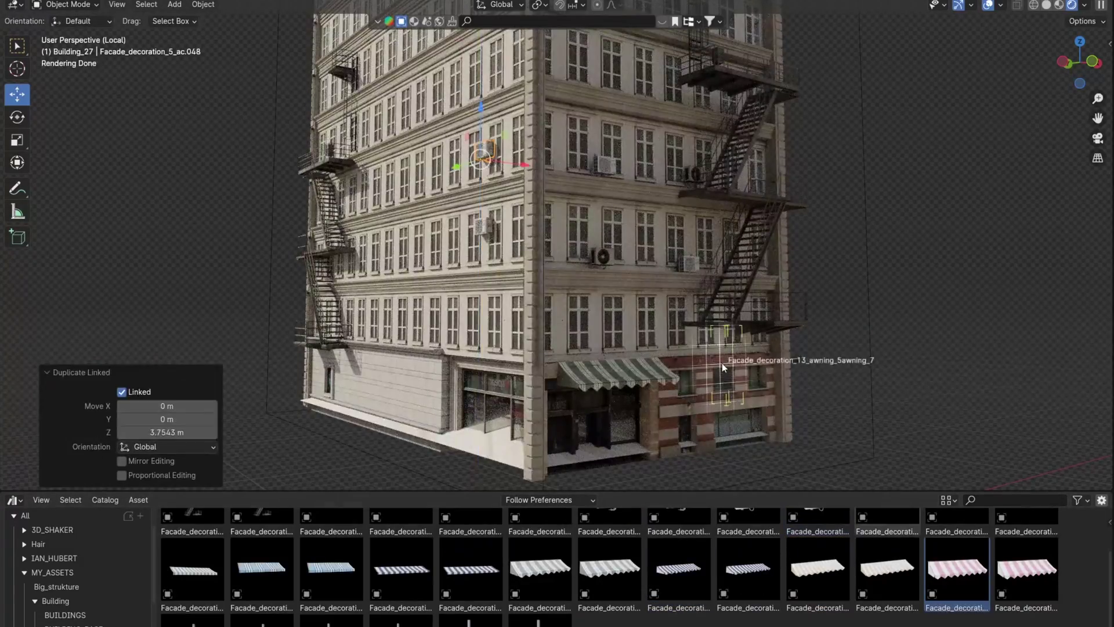
pyautogui.moveTo(725, 371); pyautogui.dragTo(768, 362)
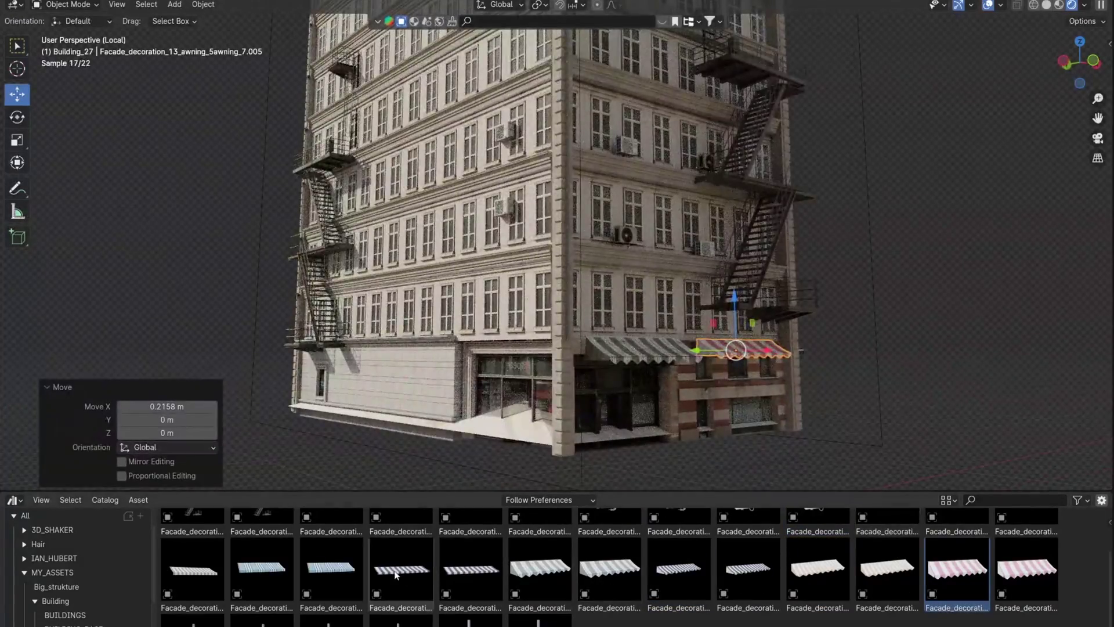
pyautogui.moveTo(502, 348); pyautogui.dragTo(503, 347)
pyautogui.hotkey('alt', 'r')
pyautogui.write('rz-90')
pyautogui.press('Return')
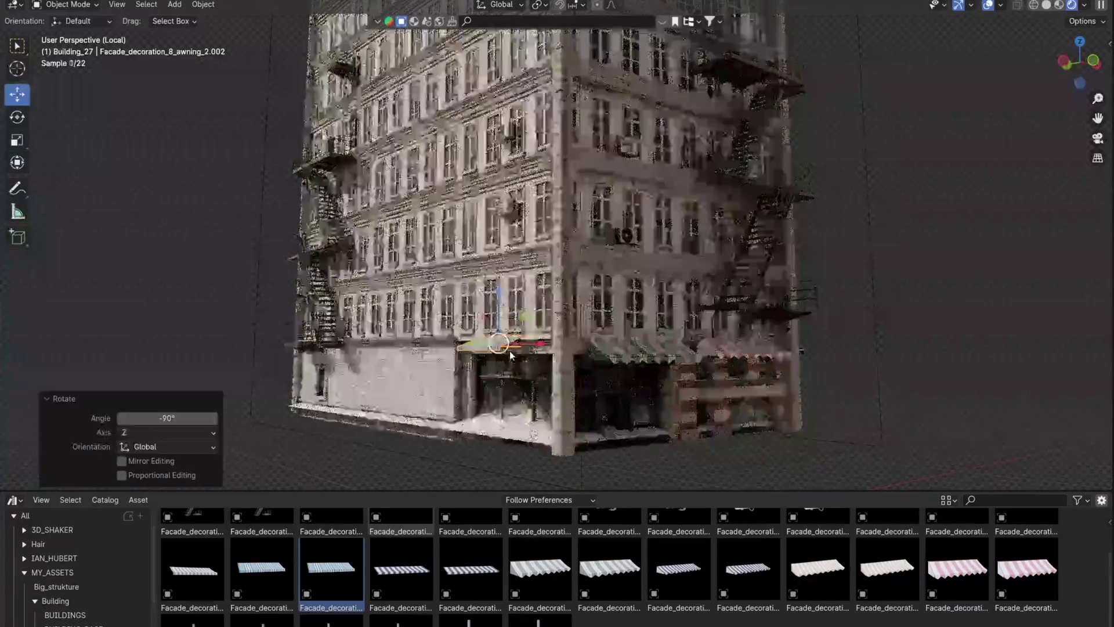
pyautogui.press('s')
pyautogui.press('y')
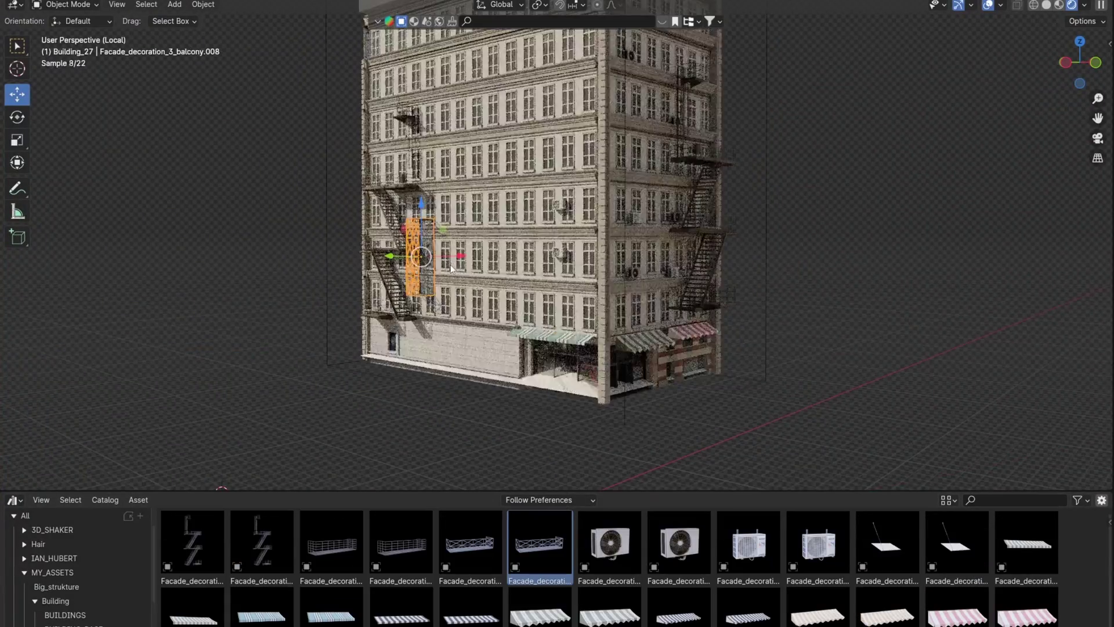
# - Stretch the balcony along X and duplicate it onto another floor
pyautogui.press('s')
pyautogui.press('x')
pyautogui.click(397, 273)
pyautogui.hotkey('shift', 'd')
pyautogui.click(401, 253)
pyautogui.scroll(3, 579, 348)
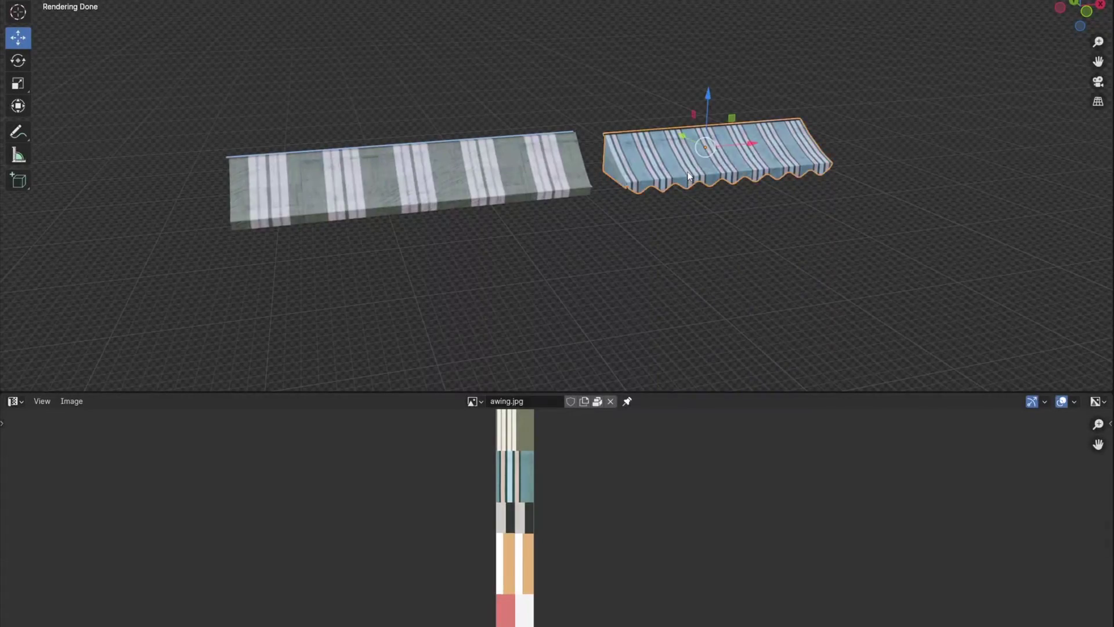
# - Move the scalloped awning's UVs onto another awing.jpg stripe band and set Multiply factor to 1.000
pyautogui.press('Tab')
pyautogui.hotkey('ctrl', 'l')
pyautogui.press('a')
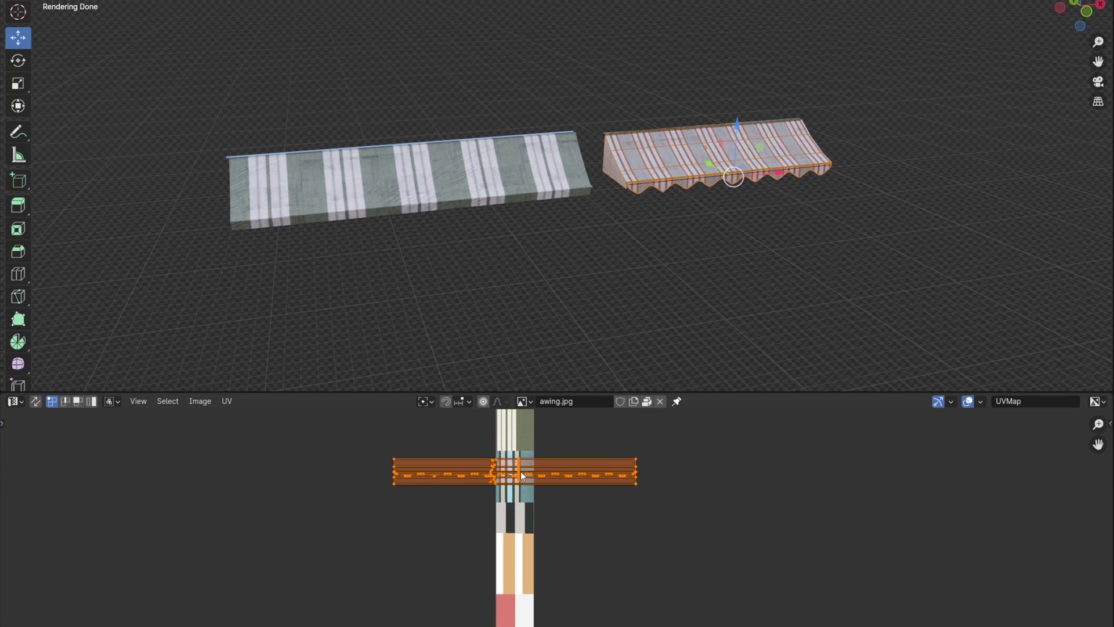
pyautogui.press('g')
pyautogui.click(520, 520)
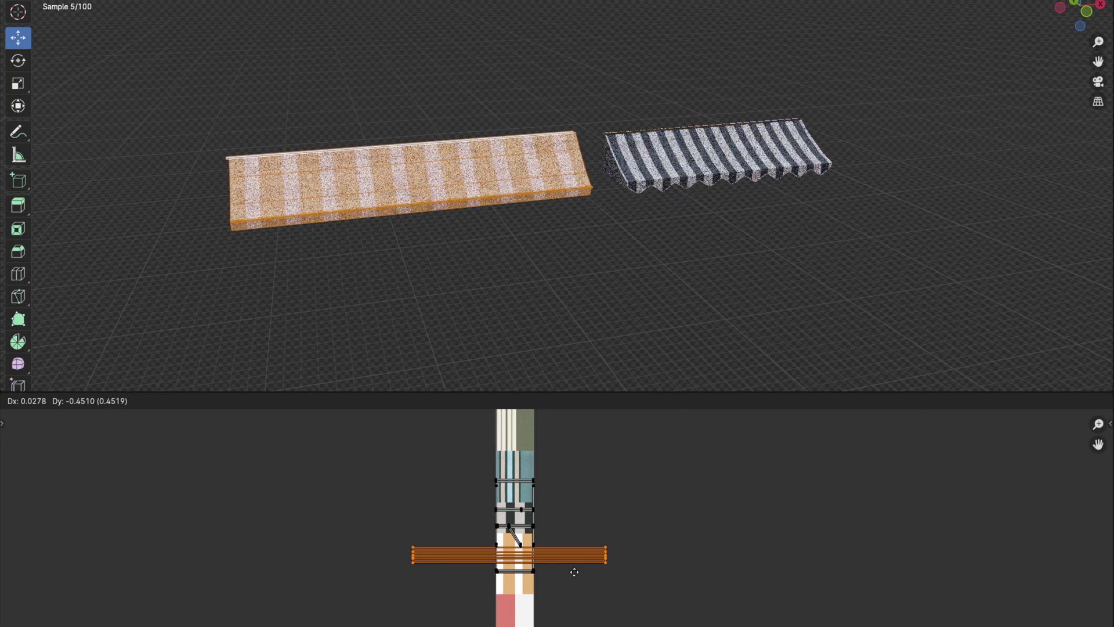
pyautogui.click(573, 571)
pyautogui.moveTo(579, 560); pyautogui.dragTo(567, 472, button='middle')
pyautogui.press('g')
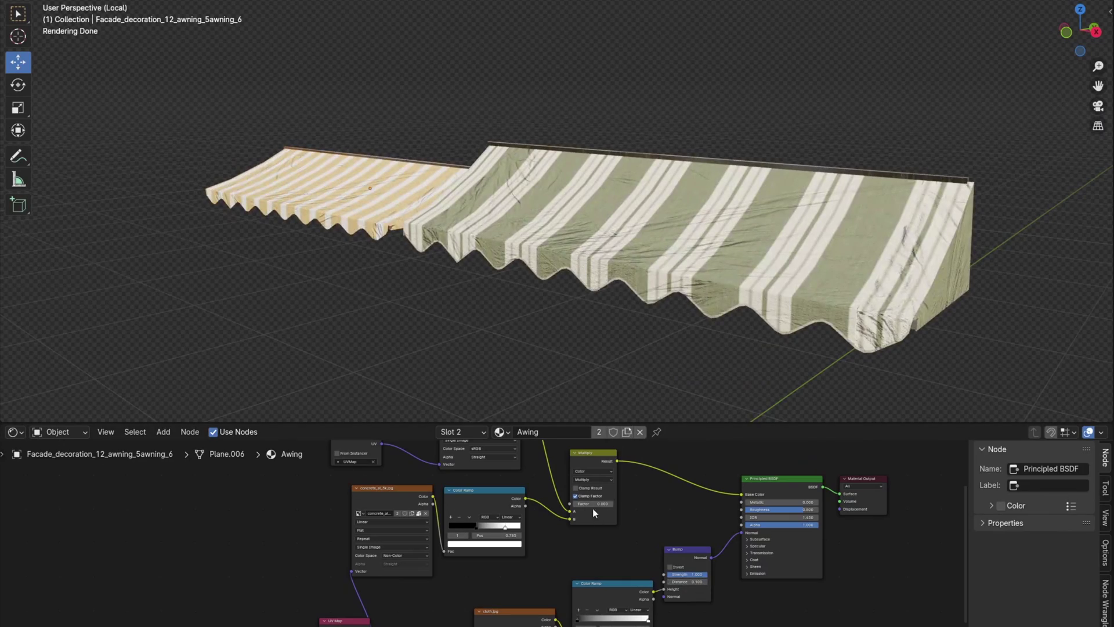
pyautogui.moveTo(585, 503); pyautogui.dragTo(606, 508)
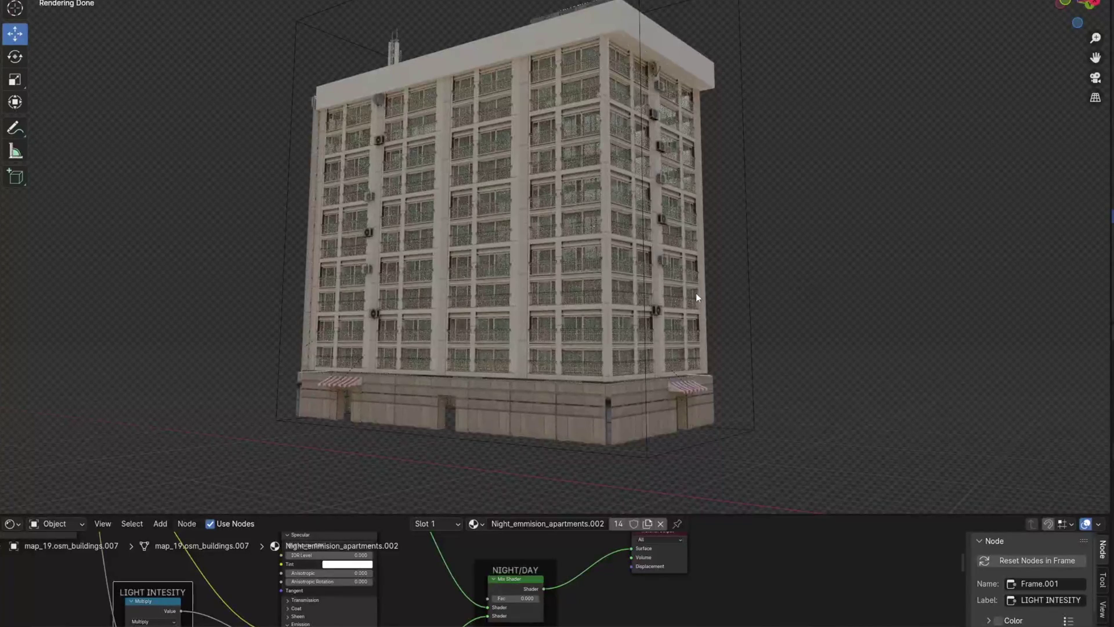
# - In the Shader Editor, set the window plane's NIGHT/DAY Mix Shader factor to 1.000
pyautogui.moveTo(694, 289); pyautogui.dragTo(677, 290, button='middle')
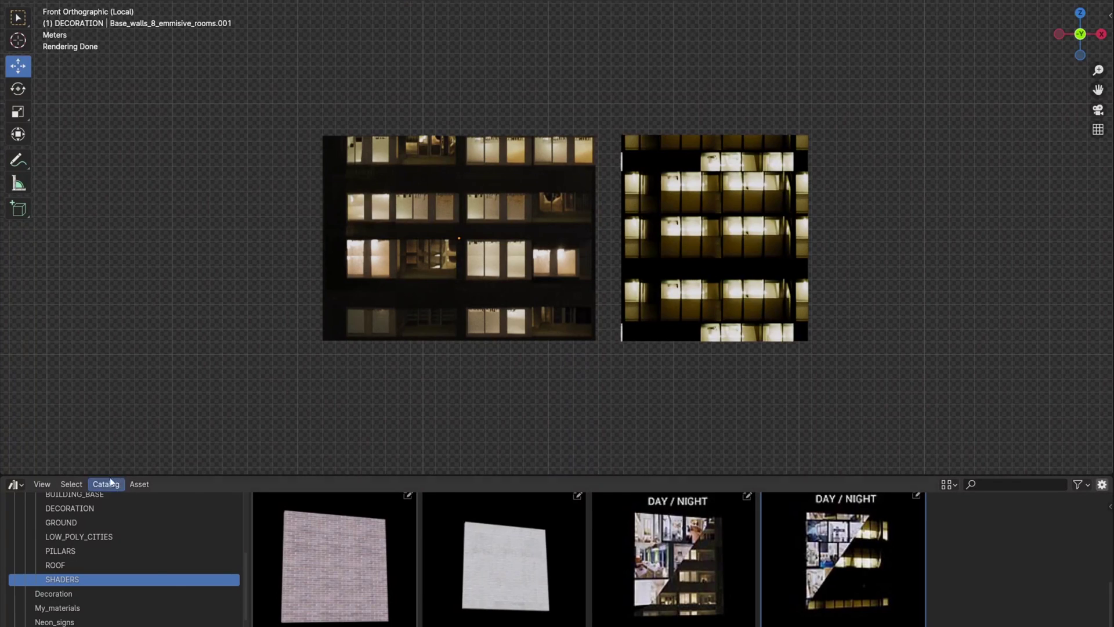
pyautogui.click(12, 485)
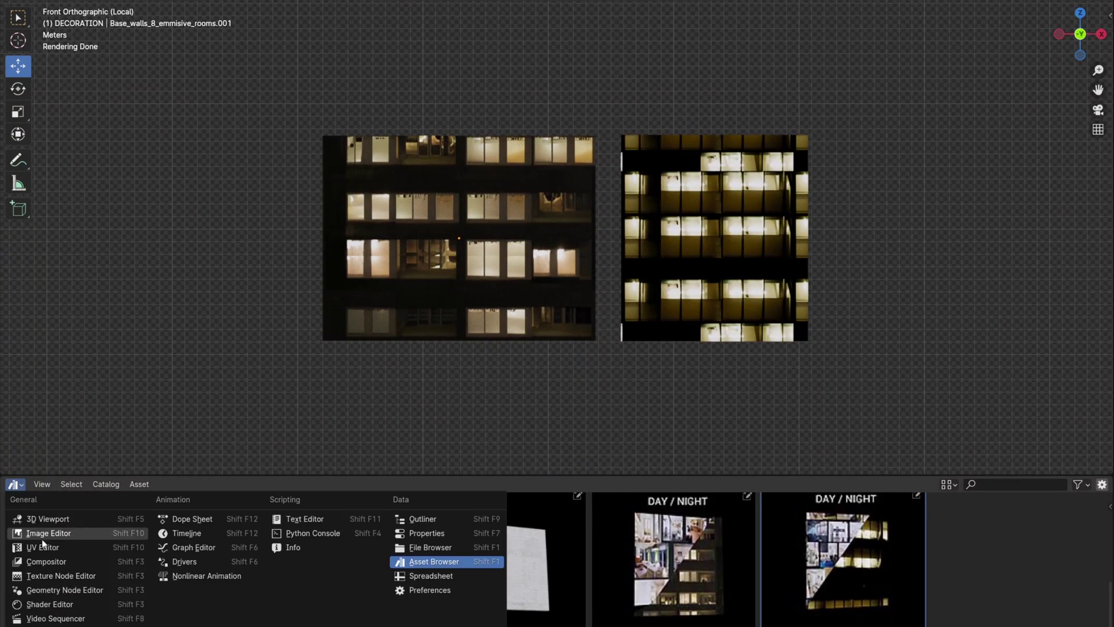
pyautogui.click(111, 604)
pyautogui.moveTo(547, 579); pyautogui.dragTo(552, 576)
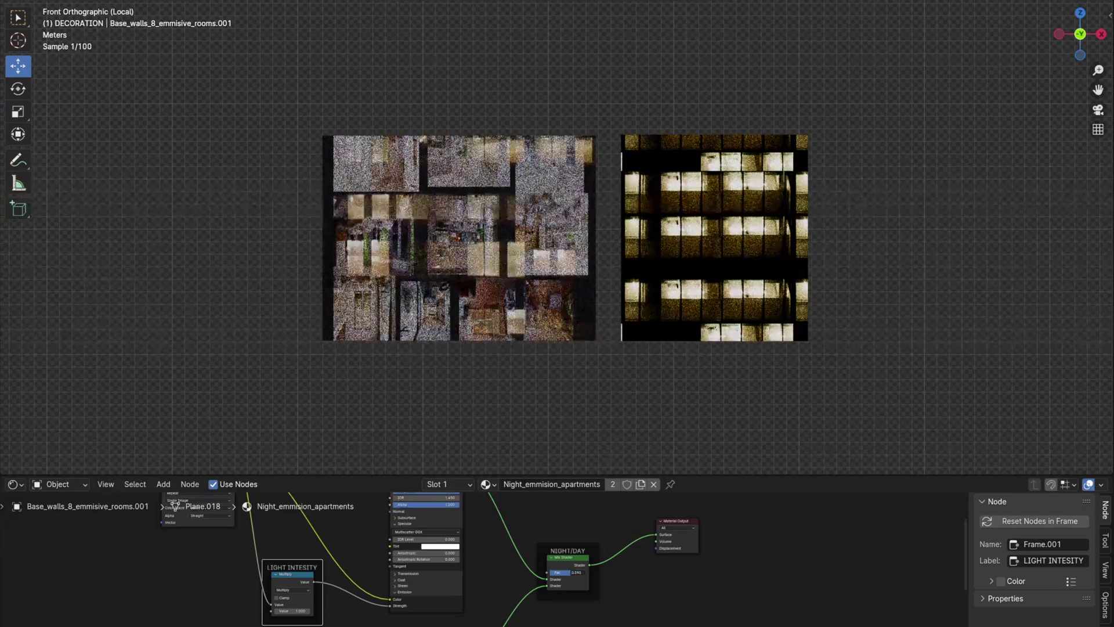
pyautogui.click(714, 238)
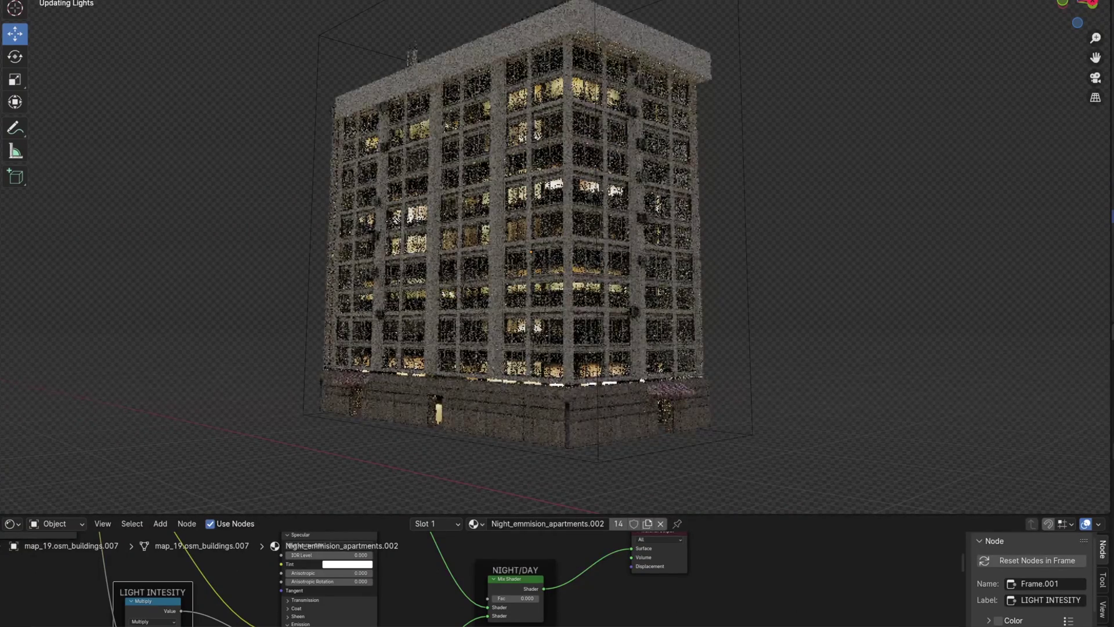
pyautogui.moveTo(514, 598); pyautogui.dragTo(537, 598)
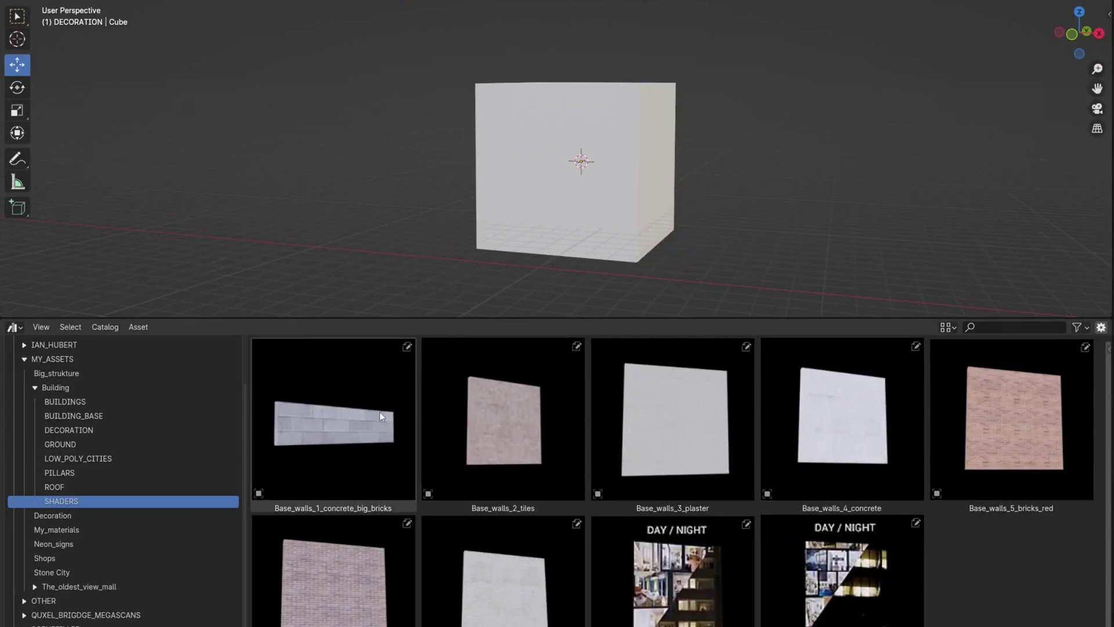
# - Try concrete big bricks on the cube, then apply Base_walls_5_bricks_red and delete the wall piece
pyautogui.moveTo(379, 412); pyautogui.dragTo(526, 187)
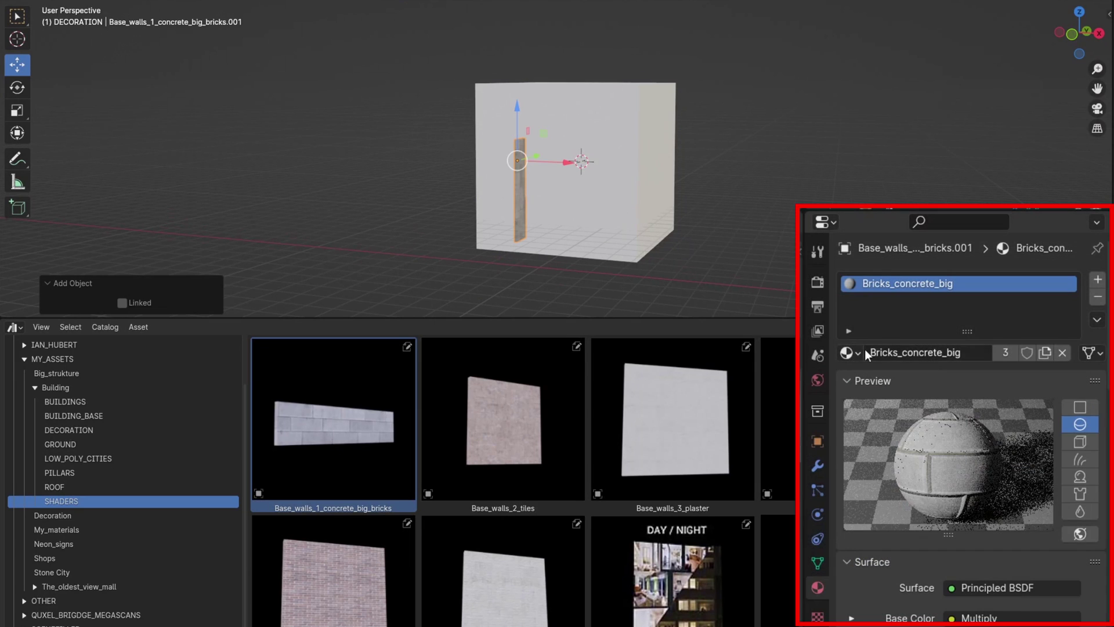
pyautogui.moveTo(834, 361); pyautogui.dragTo(514, 195)
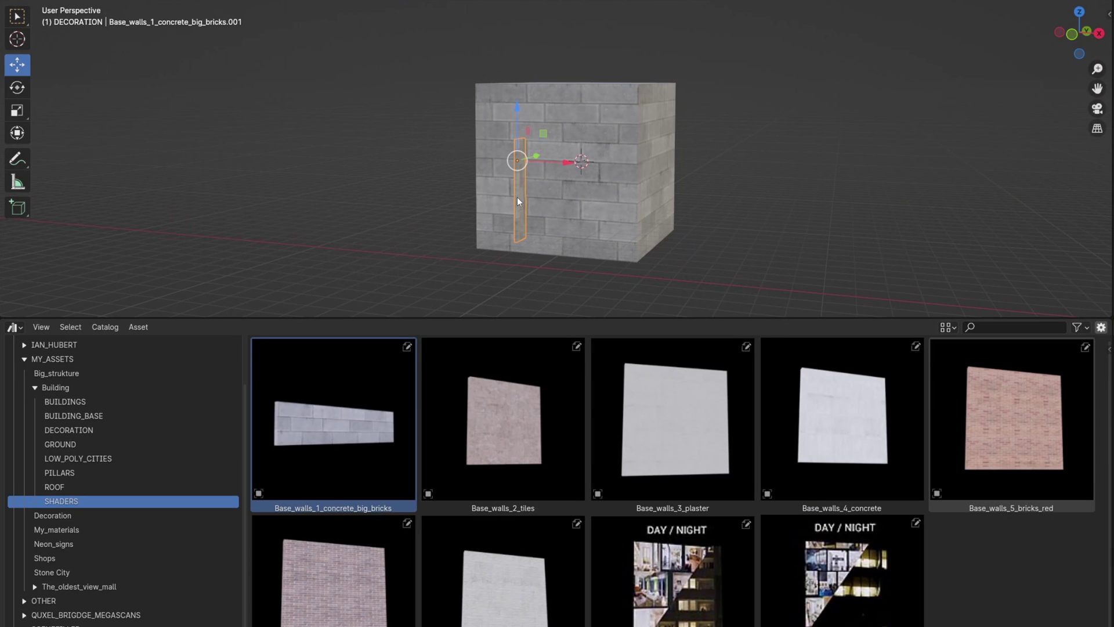
pyautogui.moveTo(1013, 418); pyautogui.dragTo(559, 197)
pyautogui.moveTo(623, 176); pyautogui.dragTo(559, 193)
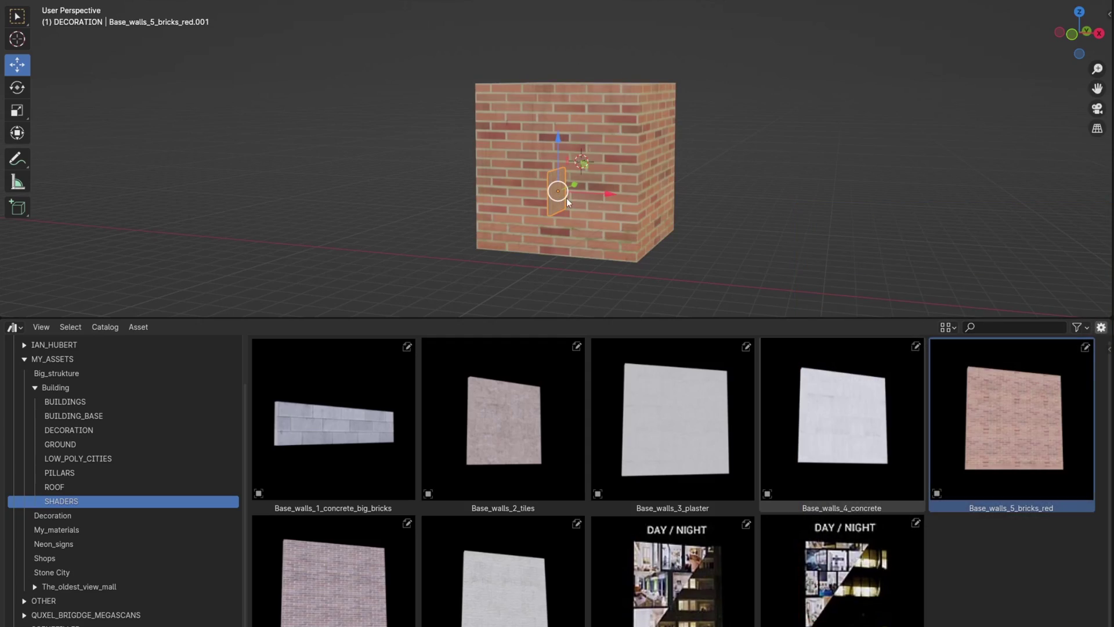
pyautogui.press('Delete')
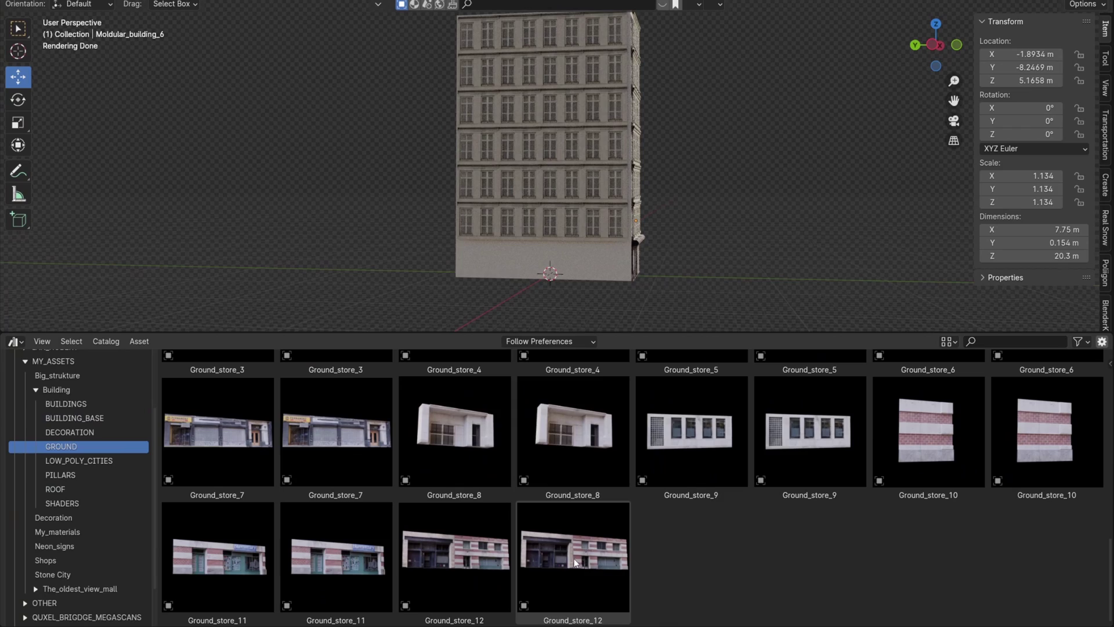
# - Place Ground_store_12 and Ground_store_10 shopfronts at the base and a scaled-down Pillar_5 corner
pyautogui.moveTo(573, 557); pyautogui.dragTo(536, 278)
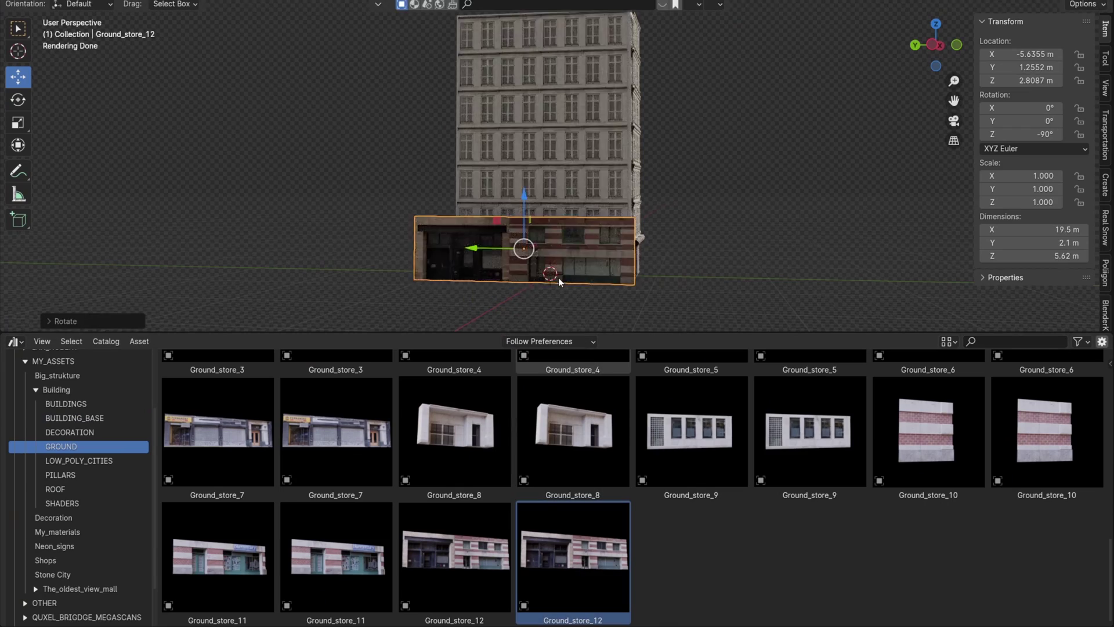
pyautogui.press('ctrl+KP_3')
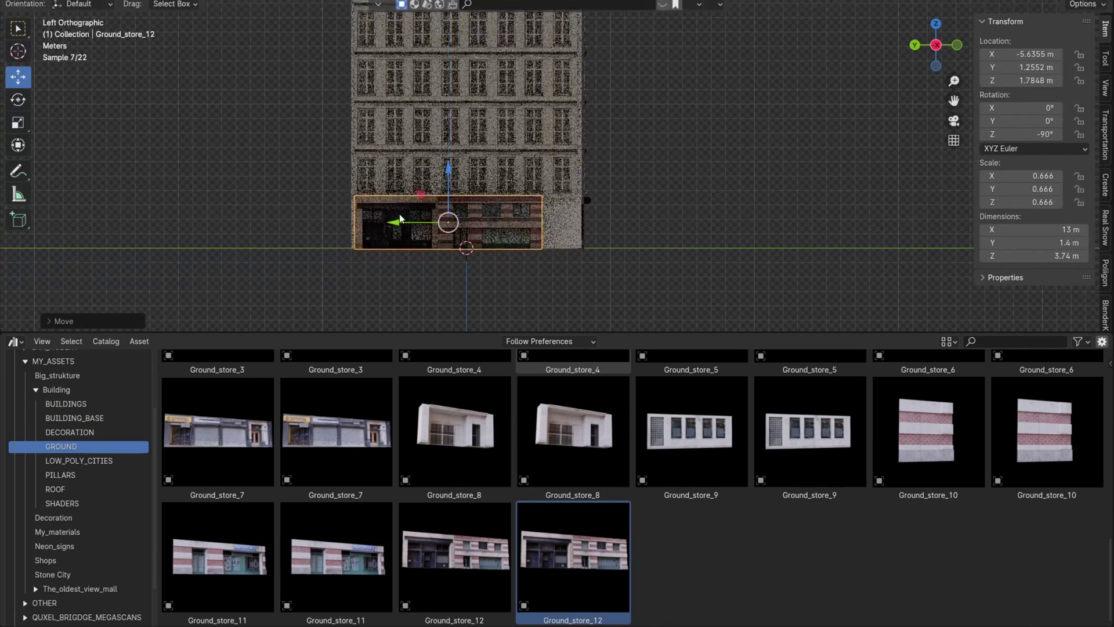
pyautogui.moveTo(570, 231); pyautogui.dragTo(572, 230)
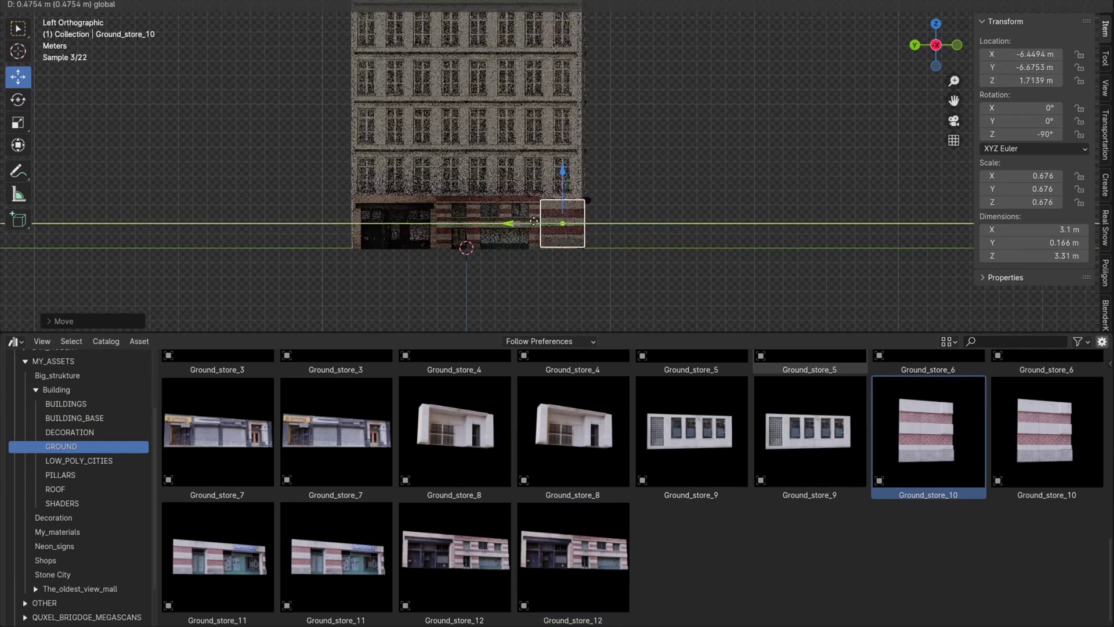
pyautogui.moveTo(335, 432); pyautogui.dragTo(472, 295)
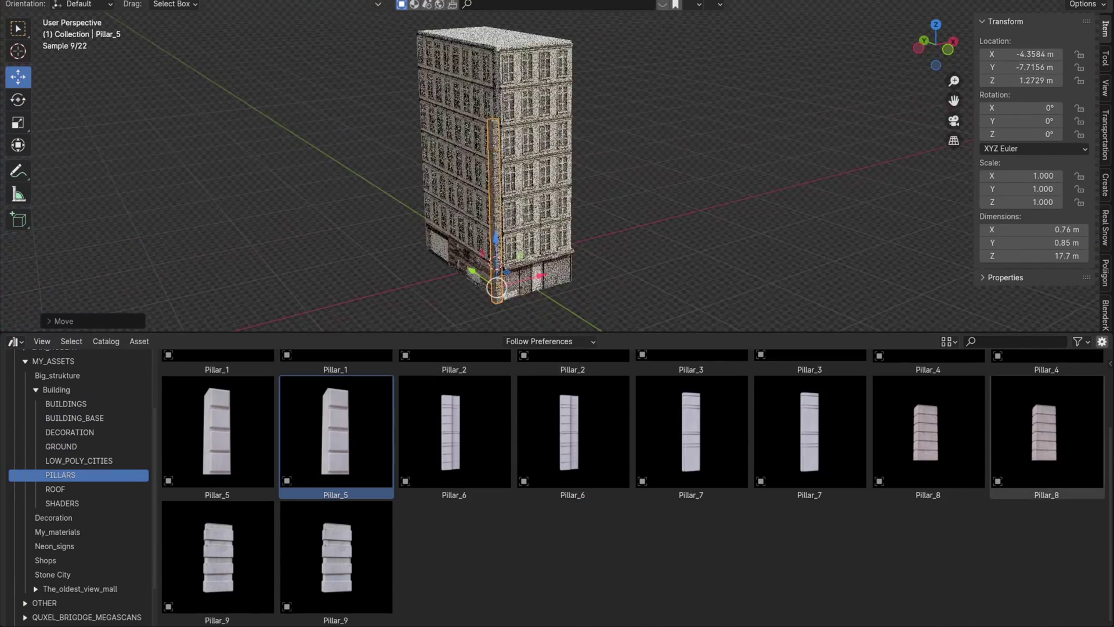
pyautogui.press('s')
pyautogui.click(870, 280)
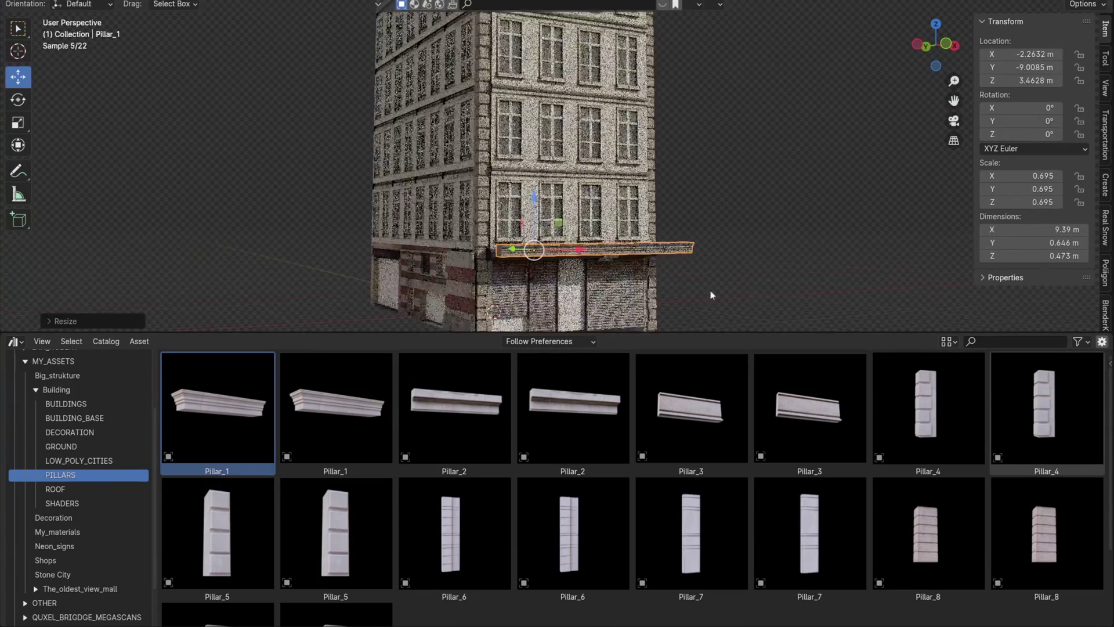
# - Add Pillar_1 as a ground-floor ledge, a Facade_decoration_4_ac unit, and a side-shop awning
pyautogui.moveTo(711, 290); pyautogui.dragTo(664, 246, button='middle')
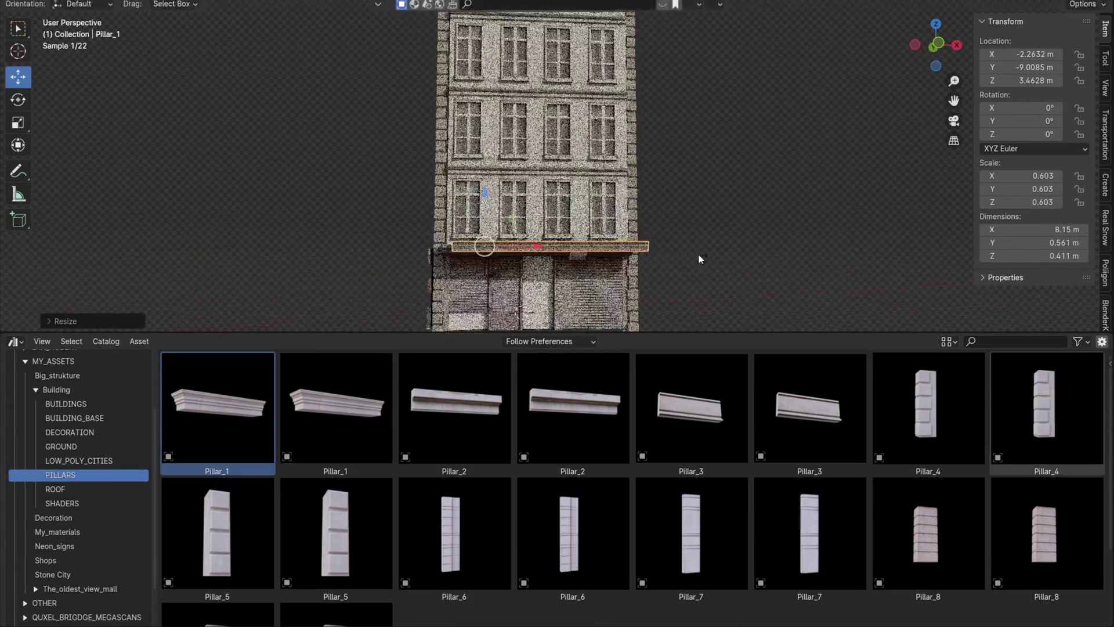
pyautogui.press('g')
pyautogui.press('x')
pyautogui.click(472, 244)
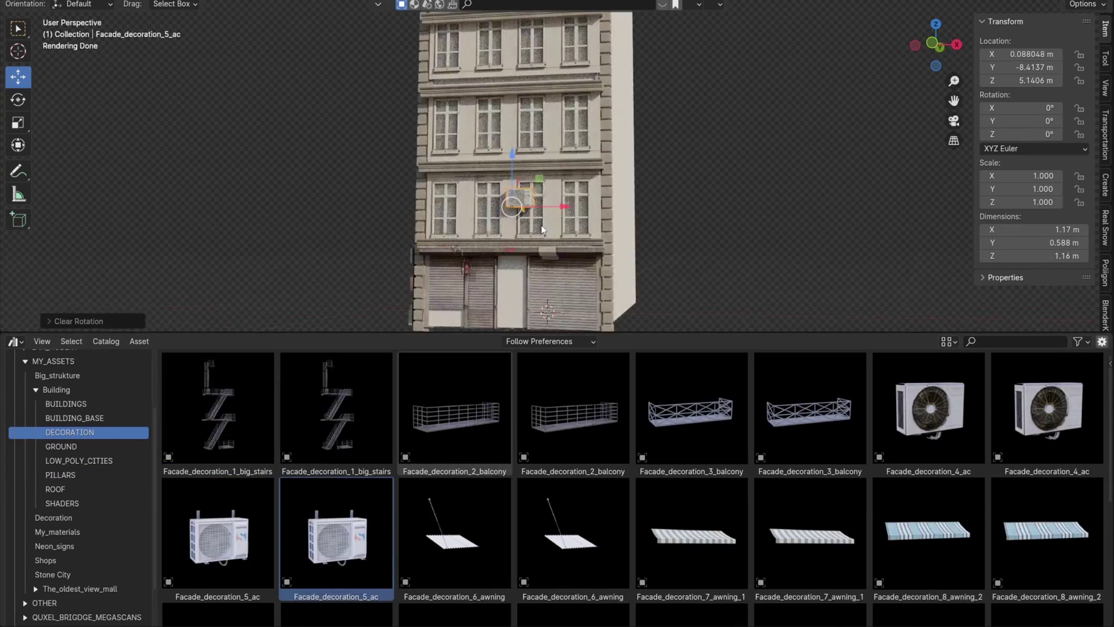
pyautogui.moveTo(929, 407); pyautogui.dragTo(533, 137)
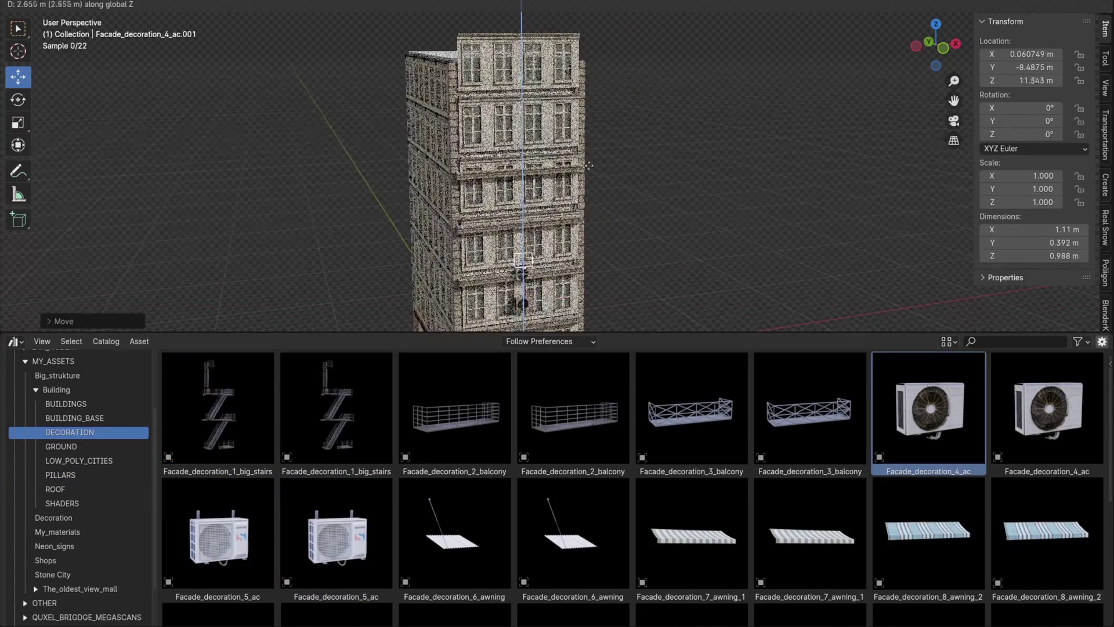
pyautogui.moveTo(523, 174); pyautogui.dragTo(569, 180, button='middle')
pyautogui.scroll(-3, 632, 522)
pyautogui.moveTo(573, 551); pyautogui.dragTo(556, 244)
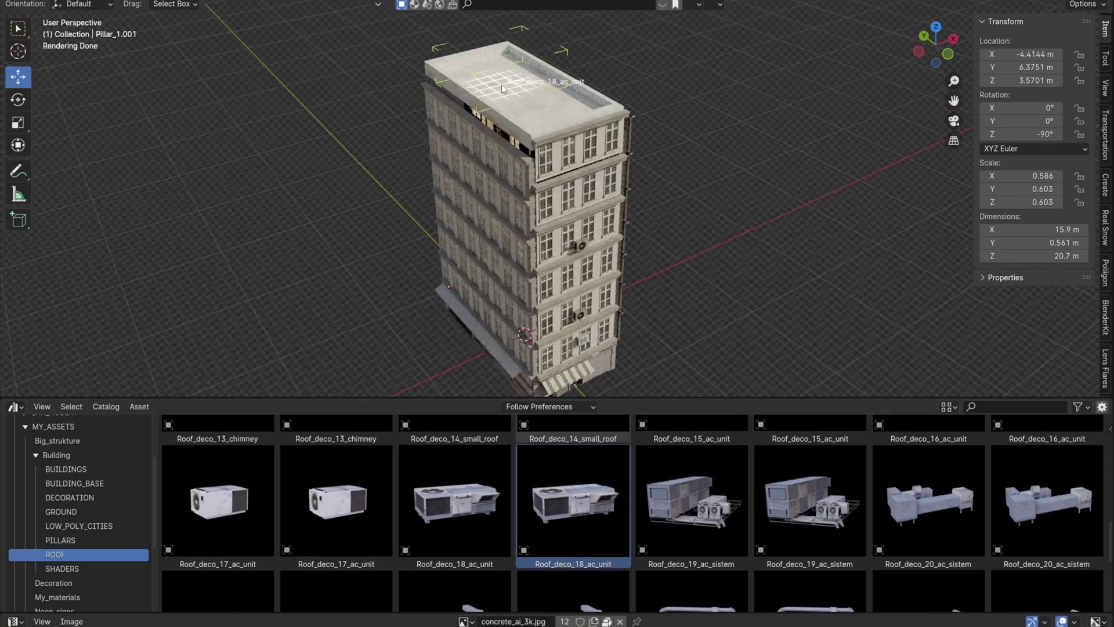
# - Place an AC unit and Roof_deco_1_small_structure on the building's roof
pyautogui.moveTo(503, 88); pyautogui.dragTo(580, 67)
pyautogui.scroll(-2, 633, 511)
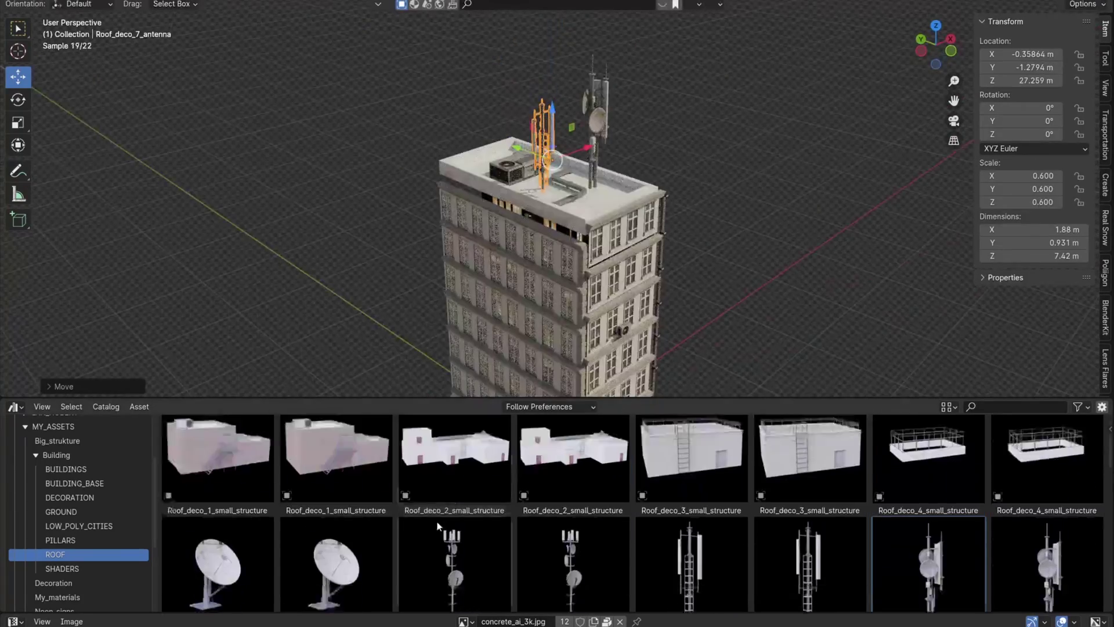
pyautogui.moveTo(336, 473); pyautogui.dragTo(565, 204)
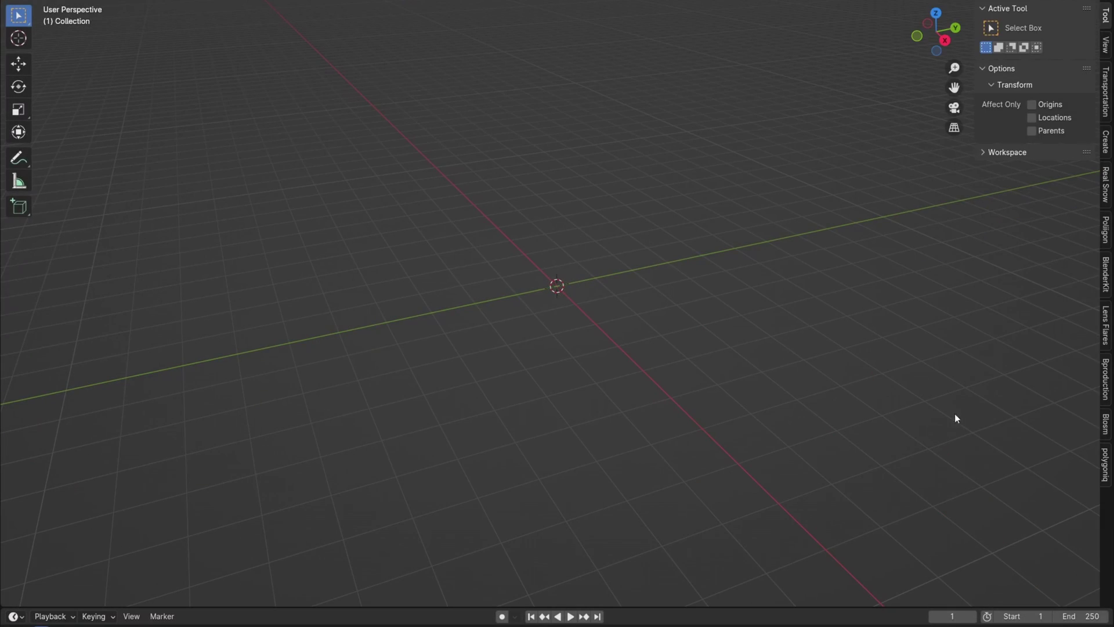
# - In the BLOSM map, frame a 0.2 x 0.2 km area around Reade and Church Streets and copy its coordinates
pyautogui.click(1105, 424)
pyautogui.click(1001, 50)
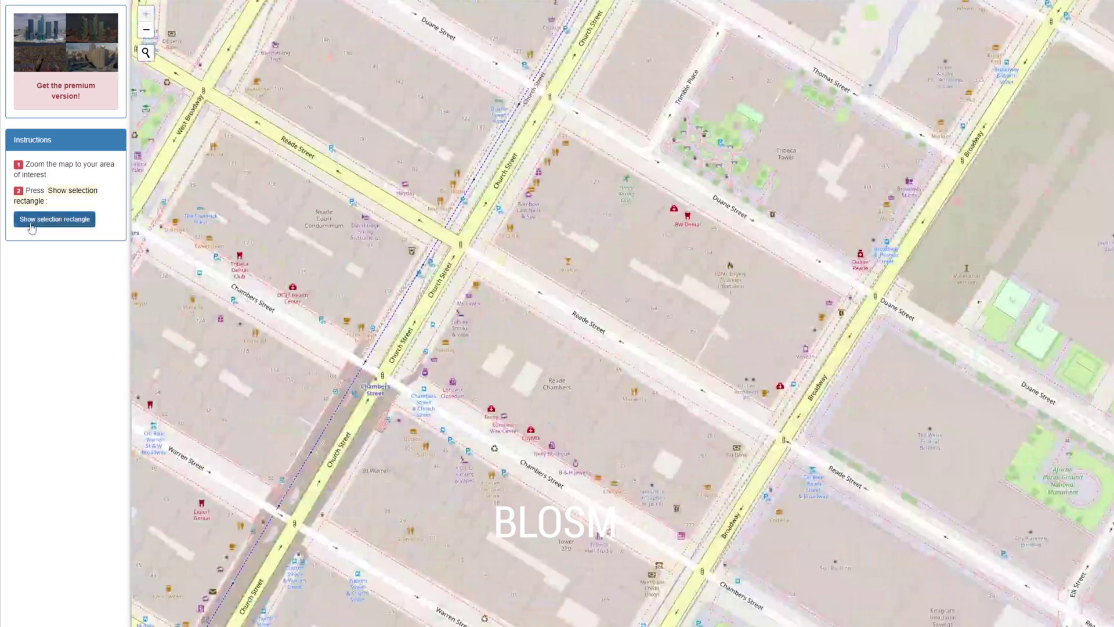
pyautogui.click(32, 223)
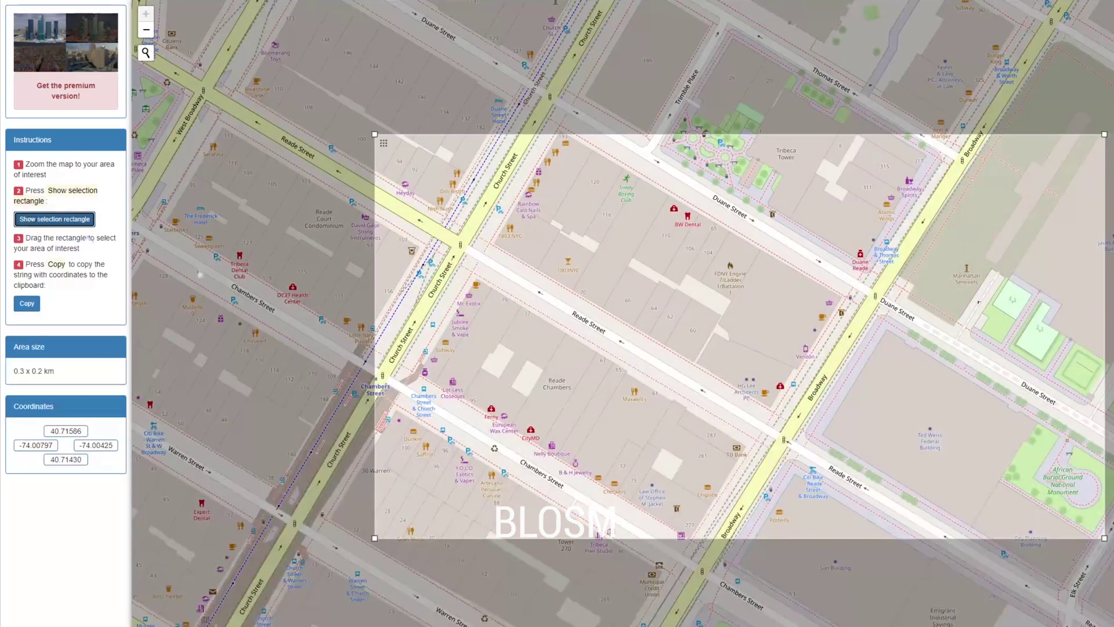
pyautogui.moveTo(1105, 539); pyautogui.dragTo(756, 489)
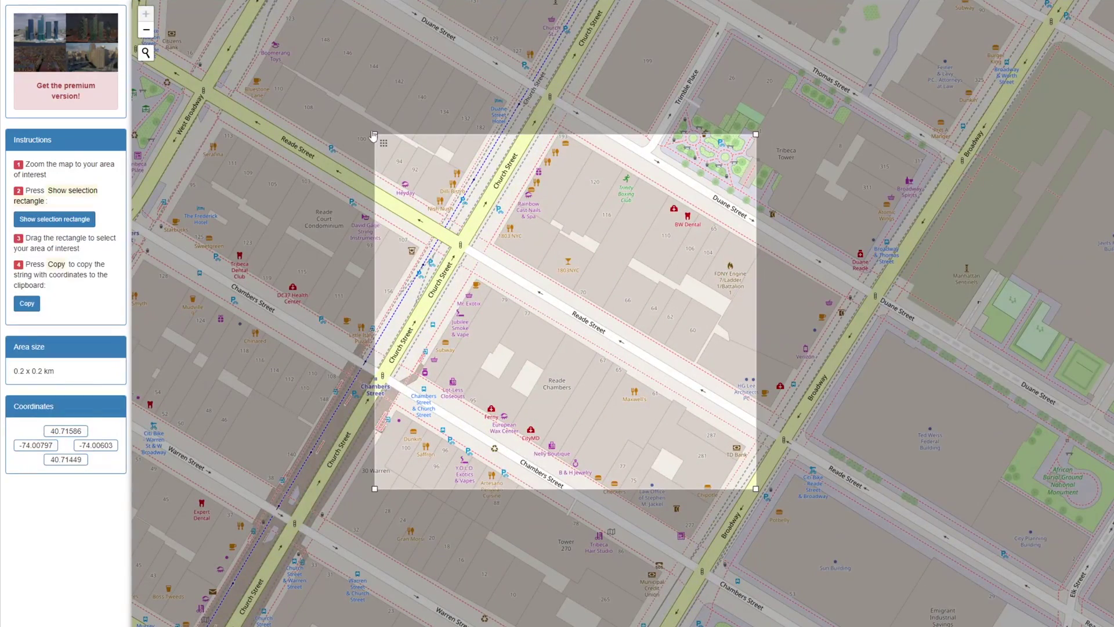
pyautogui.moveTo(374, 134); pyautogui.dragTo(397, 99)
pyautogui.click(29, 305)
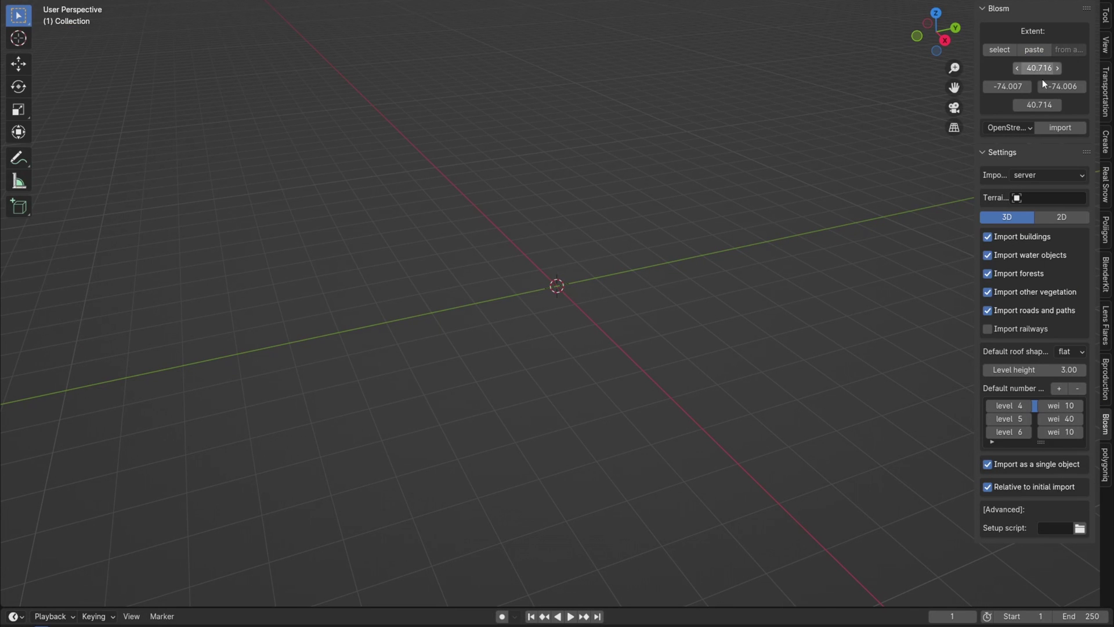
# - Import the chosen OSM area and add an Empty Cube scaled to enclose the city
pyautogui.click(1057, 129)
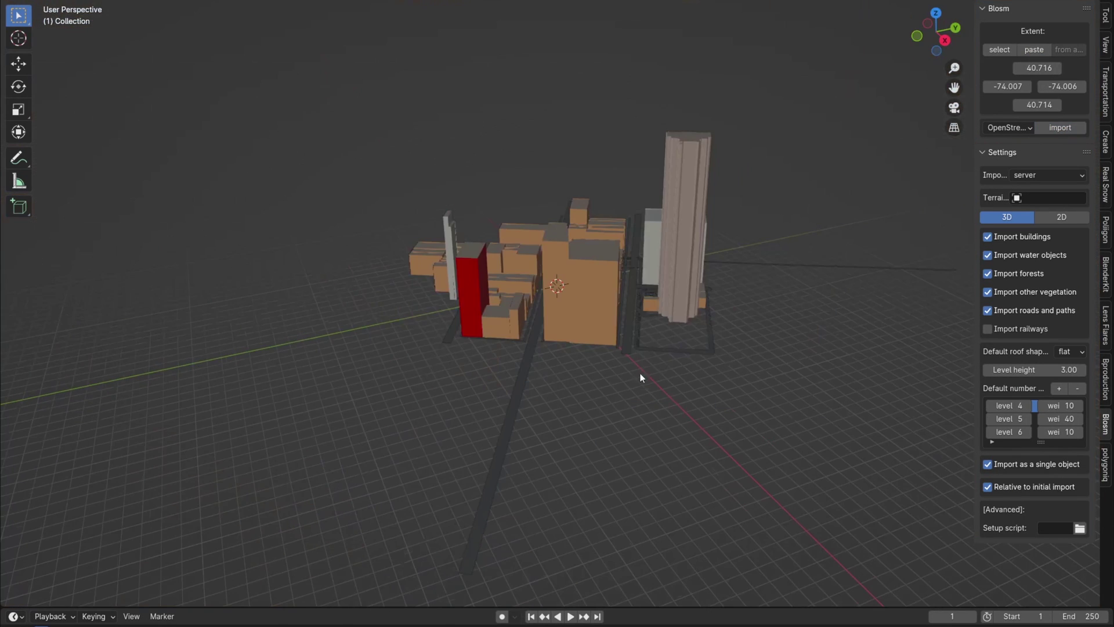
pyautogui.moveTo(640, 376); pyautogui.dragTo(485, 203, button='middle')
pyautogui.hotkey('shift', 'a')
pyautogui.moveTo(446, 339)
pyautogui.click(546, 397)
pyautogui.scroll(-3, 639, 409)
pyautogui.press('s')
pyautogui.click(939, 403)
# - Parent all imported buildings to the empty cube, leaving only the empty selected
pyautogui.press('a')
pyautogui.scroll(-2, 620, 293)
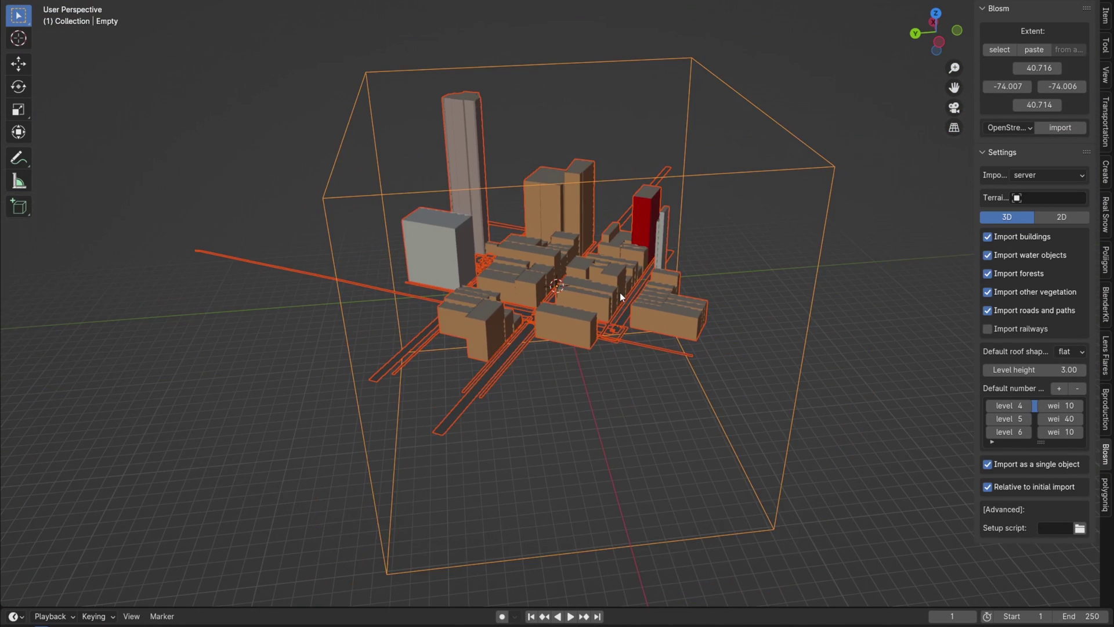
pyautogui.hotkey('ctrl', 'p')
pyautogui.click(620, 294)
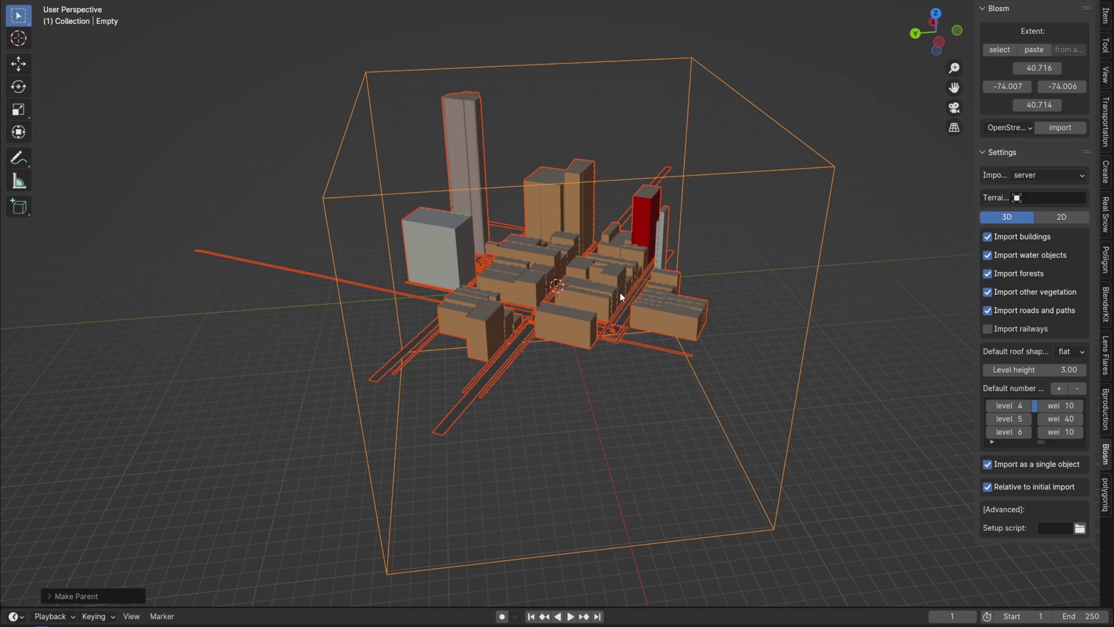
pyautogui.click(802, 172)
# - Rotate the empty in top view to align the streets, clear the parent keeping the transform, and delete the empty
pyautogui.press('KP_7')
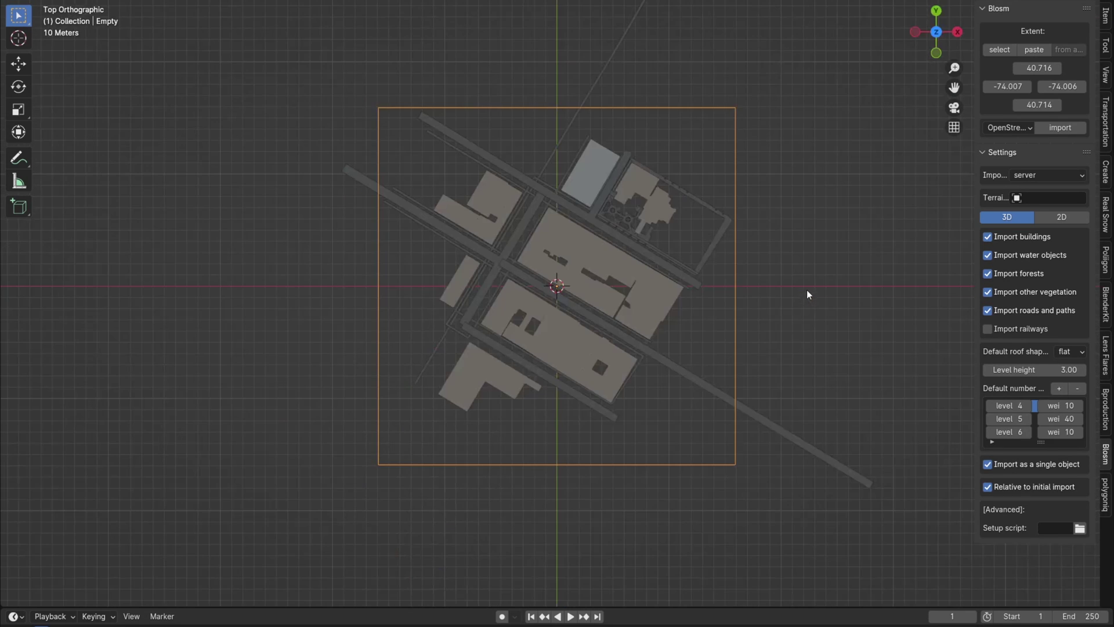
pyautogui.scroll(3, 701, 281)
pyautogui.press('r')
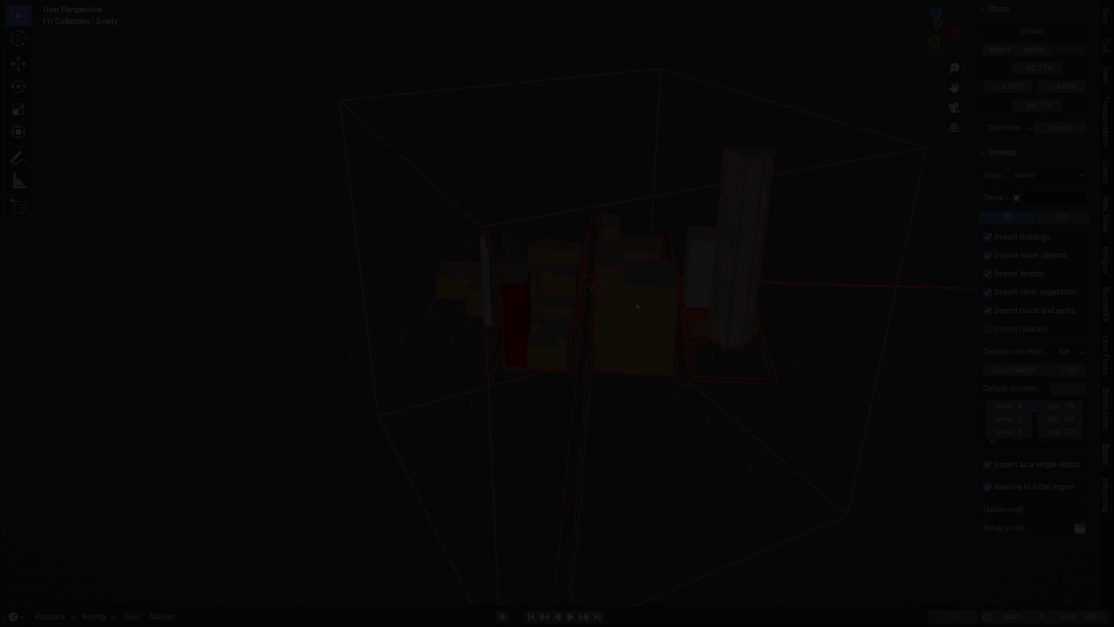
pyautogui.hotkey('alt', 'p')
pyautogui.click(635, 301)
pyautogui.click(695, 82)
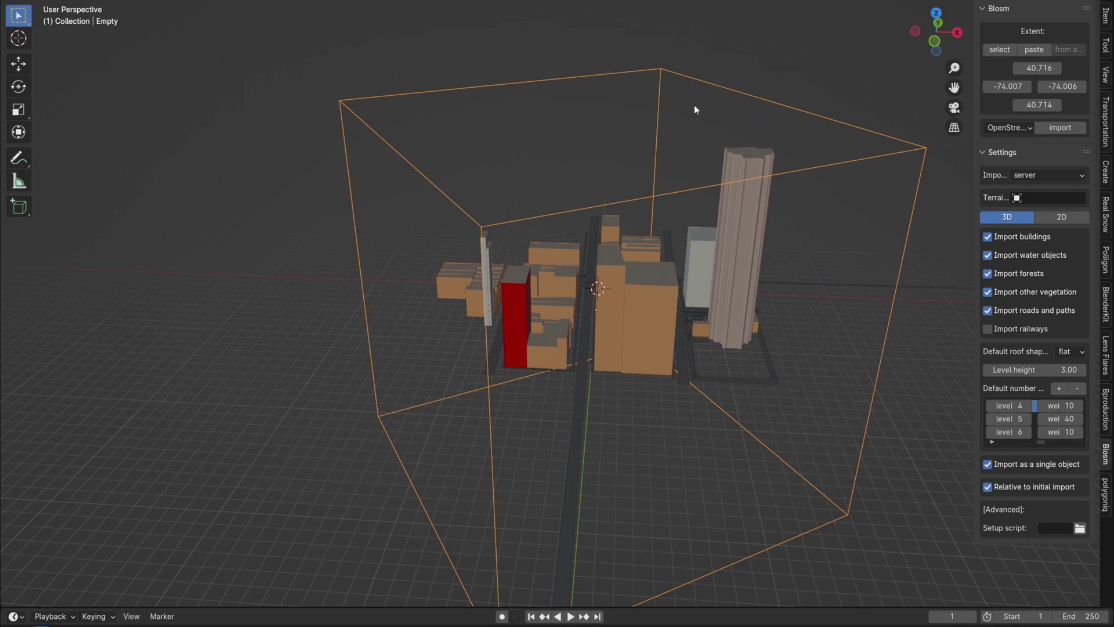
pyautogui.press('Delete')
# - Separate the imported city mesh By Loose Parts so each building becomes its own object
pyautogui.moveTo(677, 171); pyautogui.dragTo(642, 319, button='middle')
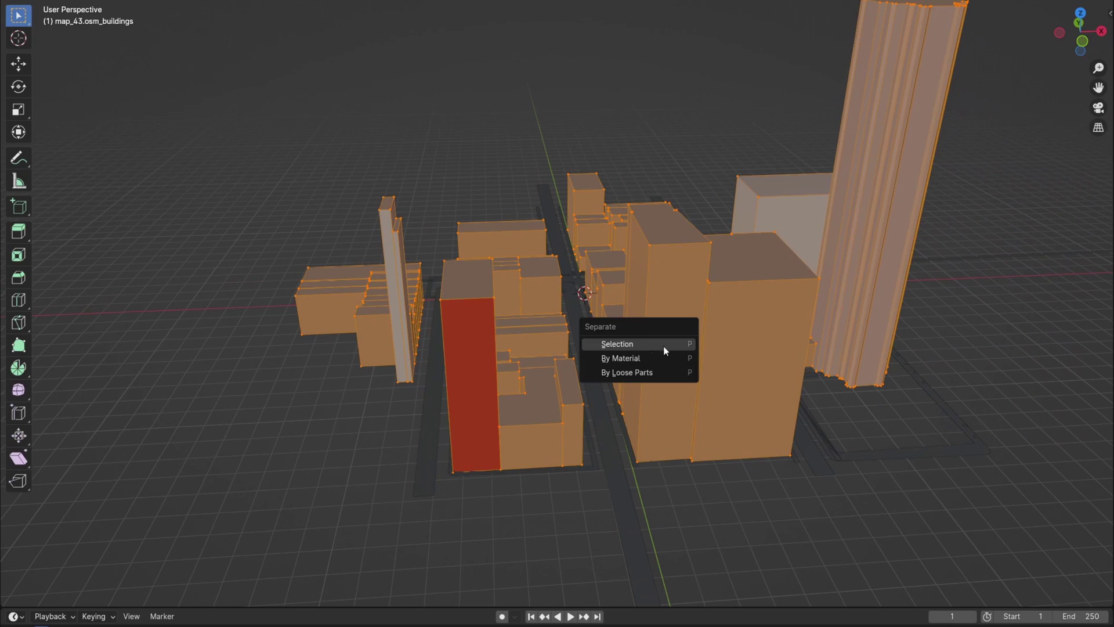
pyautogui.click(627, 372)
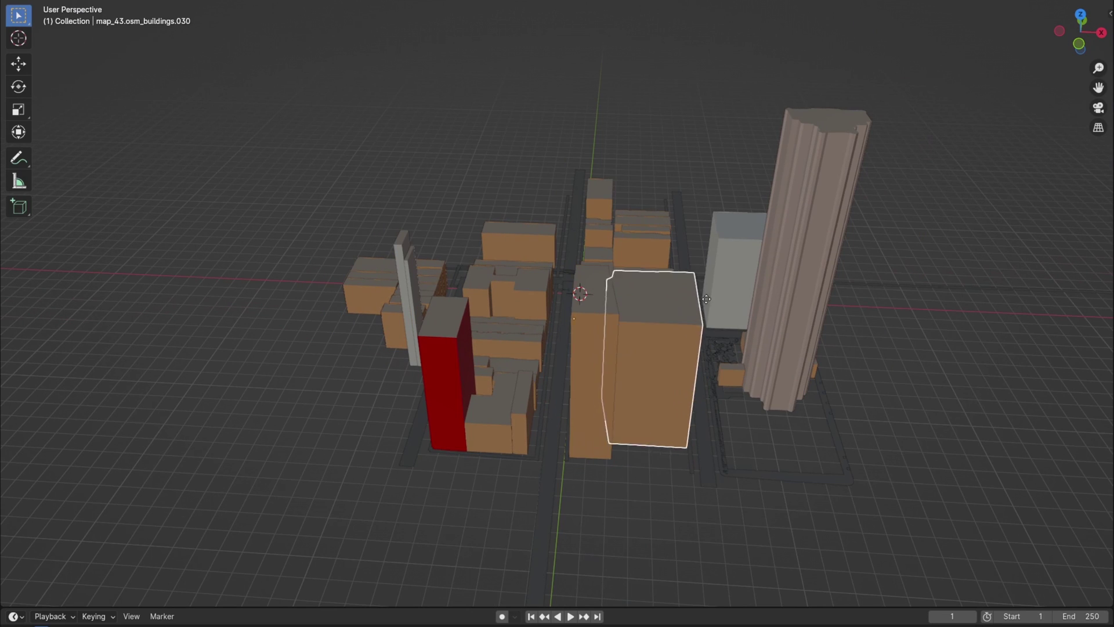
pyautogui.moveTo(642, 303); pyautogui.dragTo(690, 320, button='middle')
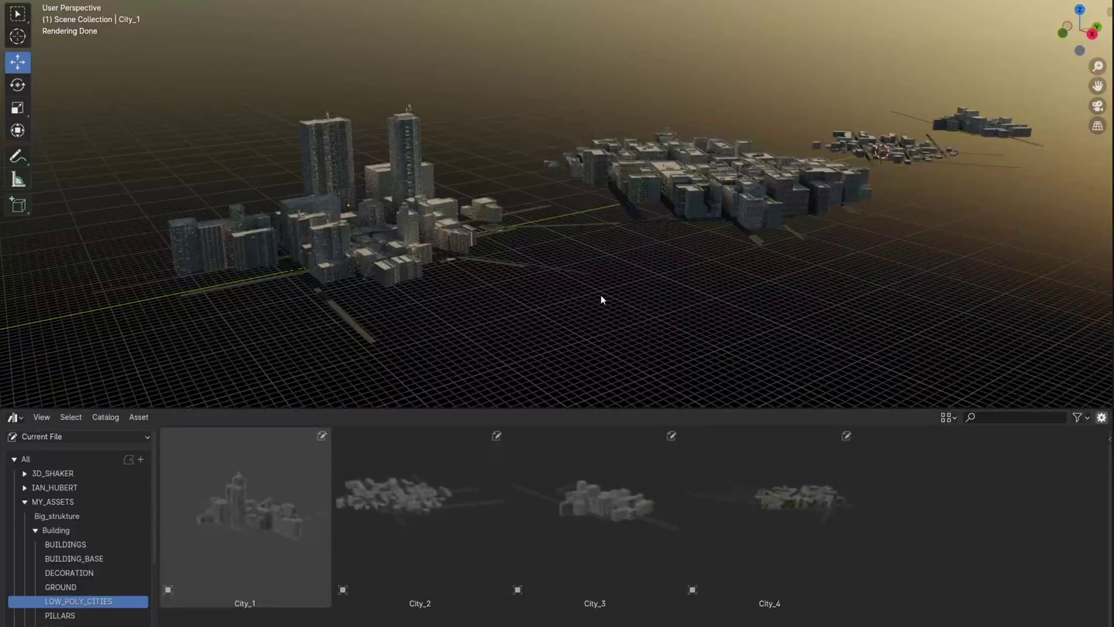
# - Drag the City_2 and City_1 assets from the LOW_POLY_CITIES catalog into the viewport
pyautogui.scroll(3, 426, 288)
pyautogui.scroll(1, 788, 299)
pyautogui.moveTo(788, 301); pyautogui.dragTo(722, 268, button='middle')
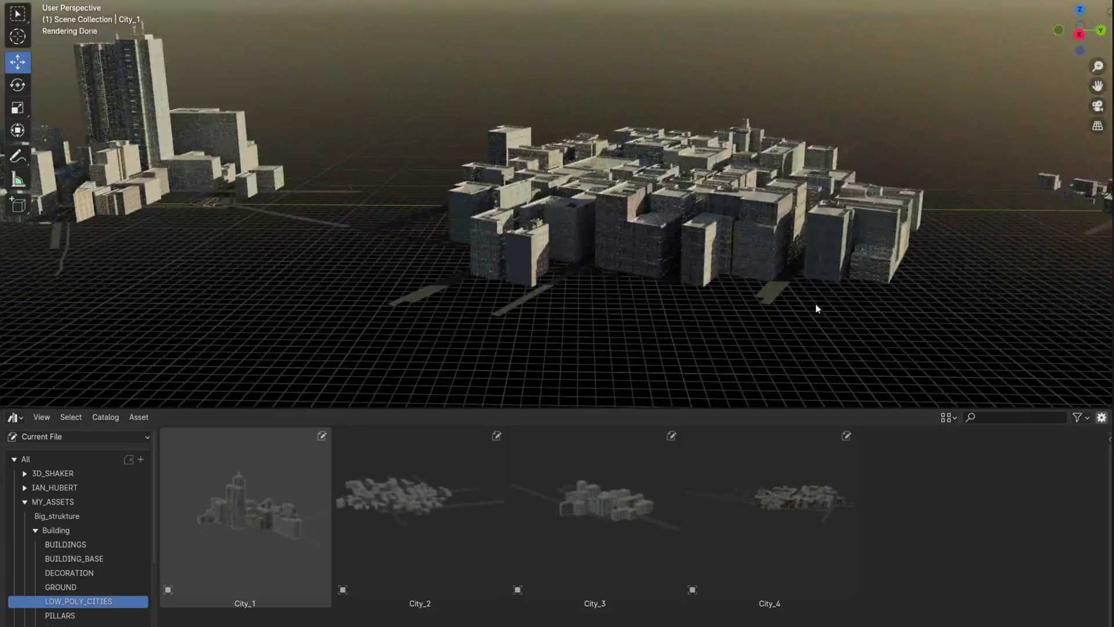
pyautogui.moveTo(816, 309); pyautogui.dragTo(602, 299, button='middle')
pyautogui.scroll(1, 427, 295)
pyautogui.scroll(2, 427, 295)
pyautogui.moveTo(796, 302)
pyautogui.mouseDown(button='middle')
pyautogui.moveTo(733, 299)
pyautogui.moveTo(806, 304)
pyautogui.mouseUp(button='middle')
pyautogui.scroll(1, 747, 285)
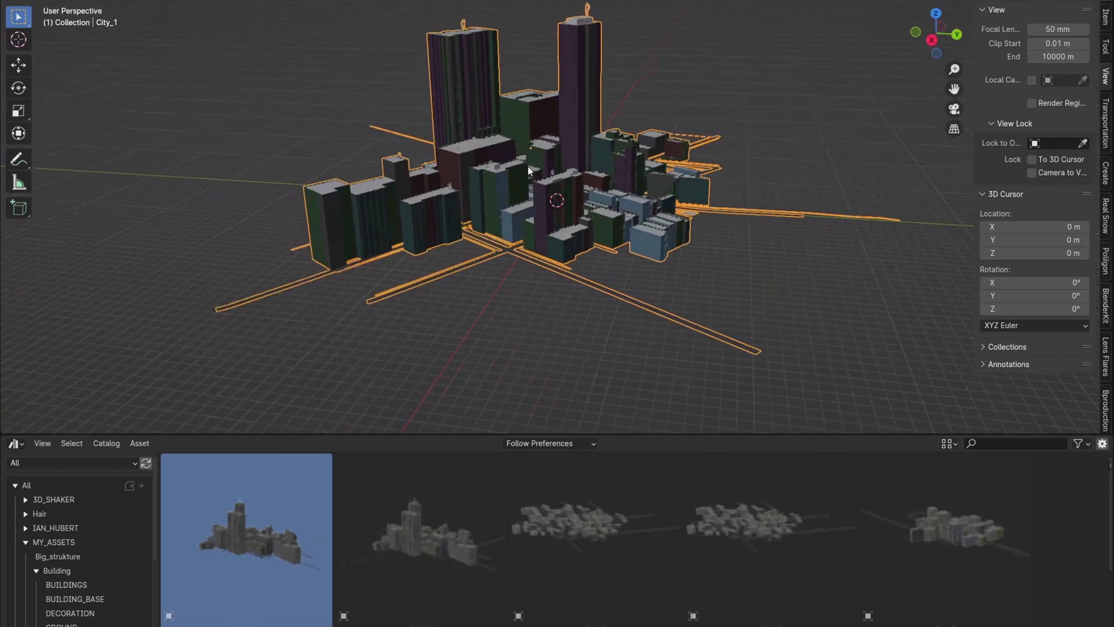
pyautogui.moveTo(597, 528); pyautogui.dragTo(214, 188)
pyautogui.scroll(-3, 268, 197)
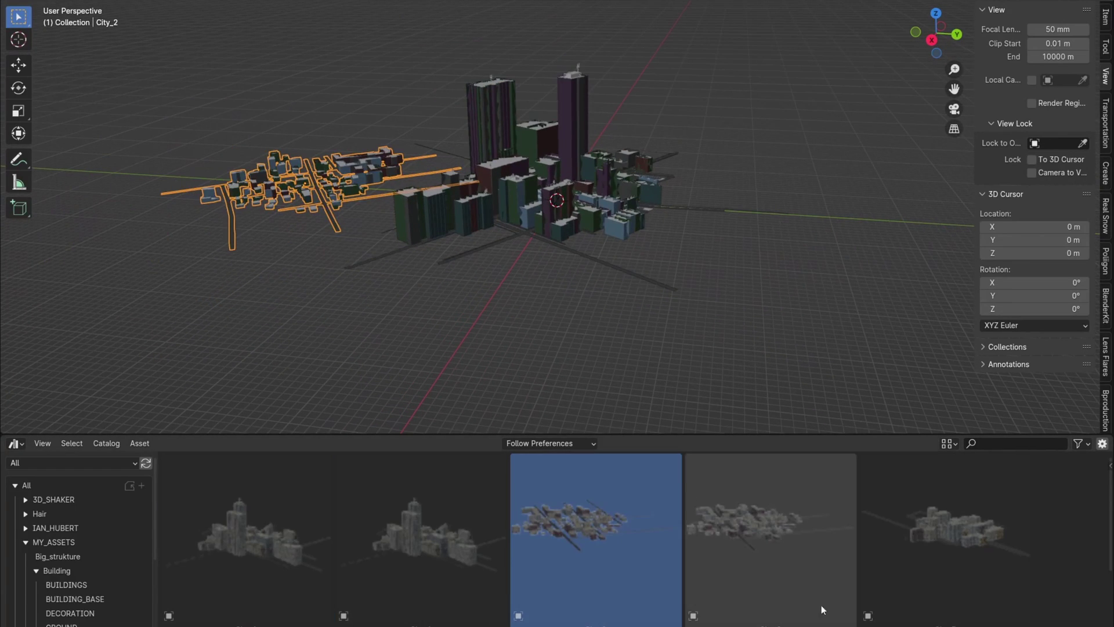
pyautogui.moveTo(815, 591); pyautogui.dragTo(733, 186)
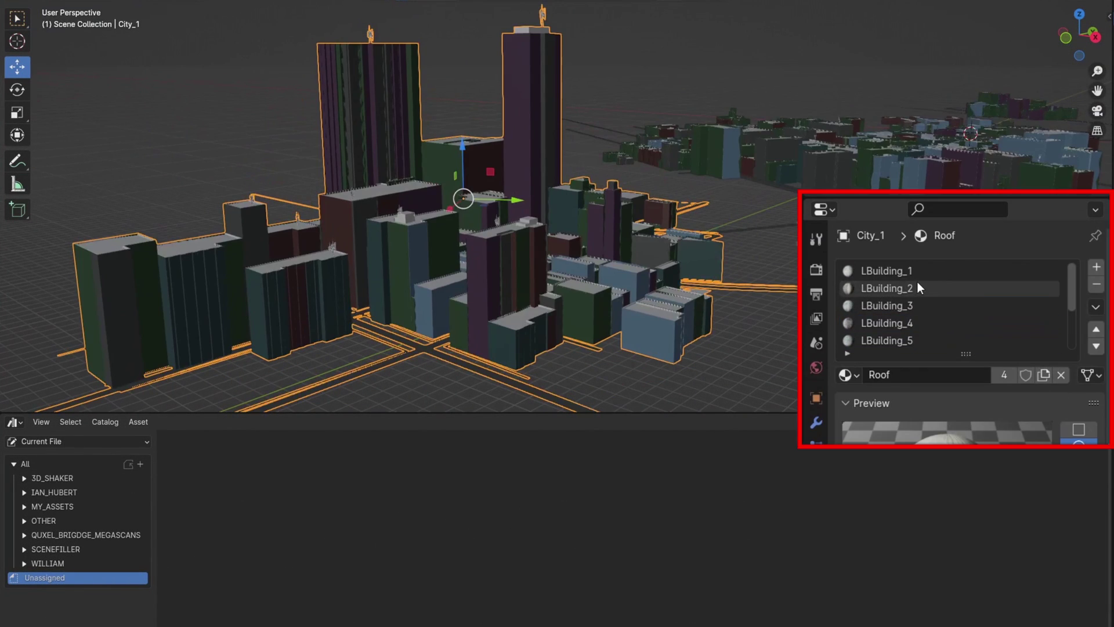
pyautogui.scroll(-4, 914, 295)
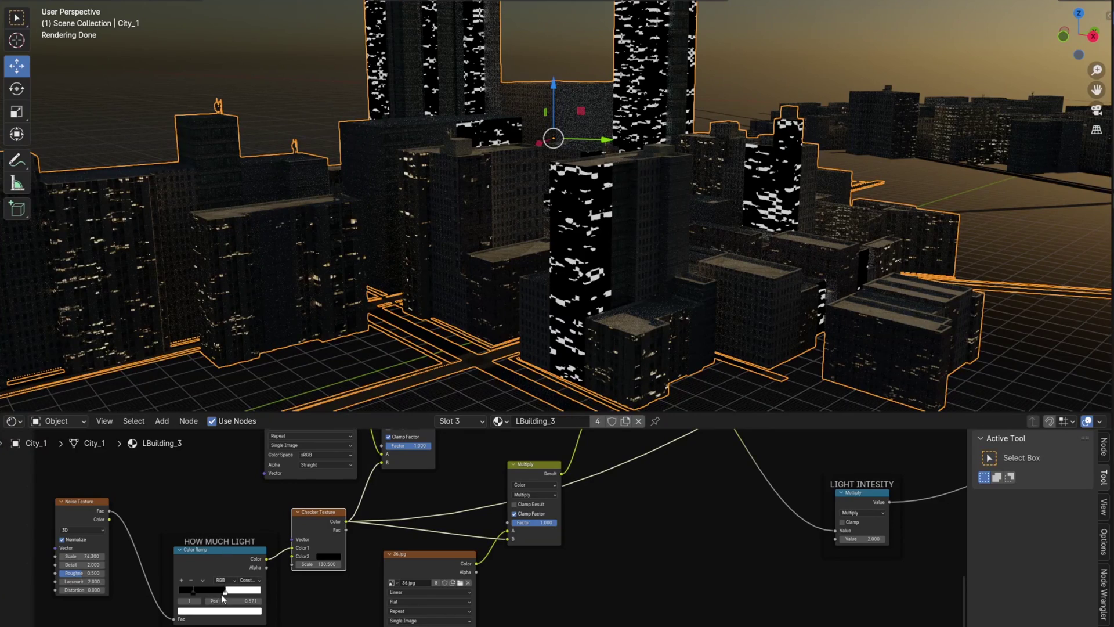
# - Adjust the HOW MUCH LIGHT color ramp stop for lit windows and set the DAY/NIGHT mix Fac to 0.140
pyautogui.moveTo(230, 595); pyautogui.dragTo(213, 599)
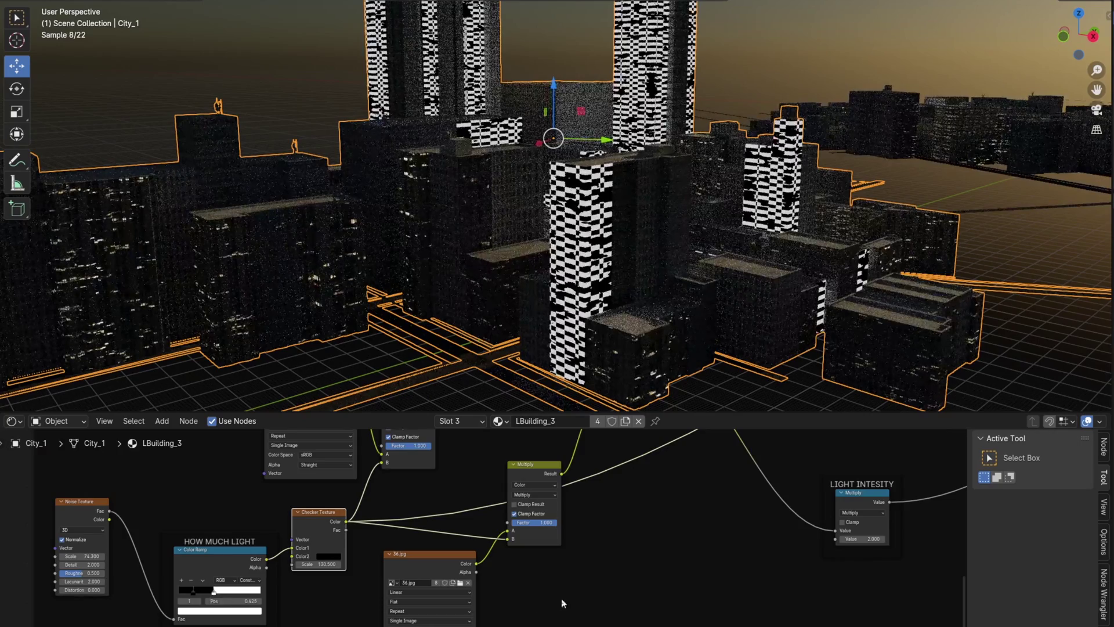
pyautogui.press('Home')
pyautogui.scroll(5, 374, 609)
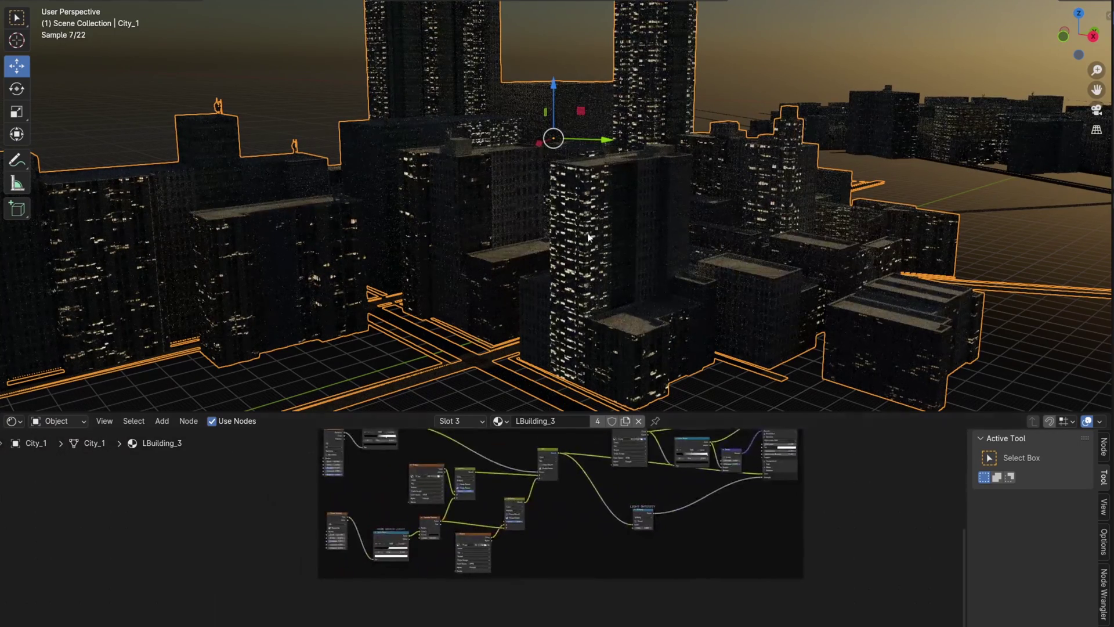
pyautogui.moveTo(357, 563); pyautogui.dragTo(366, 562)
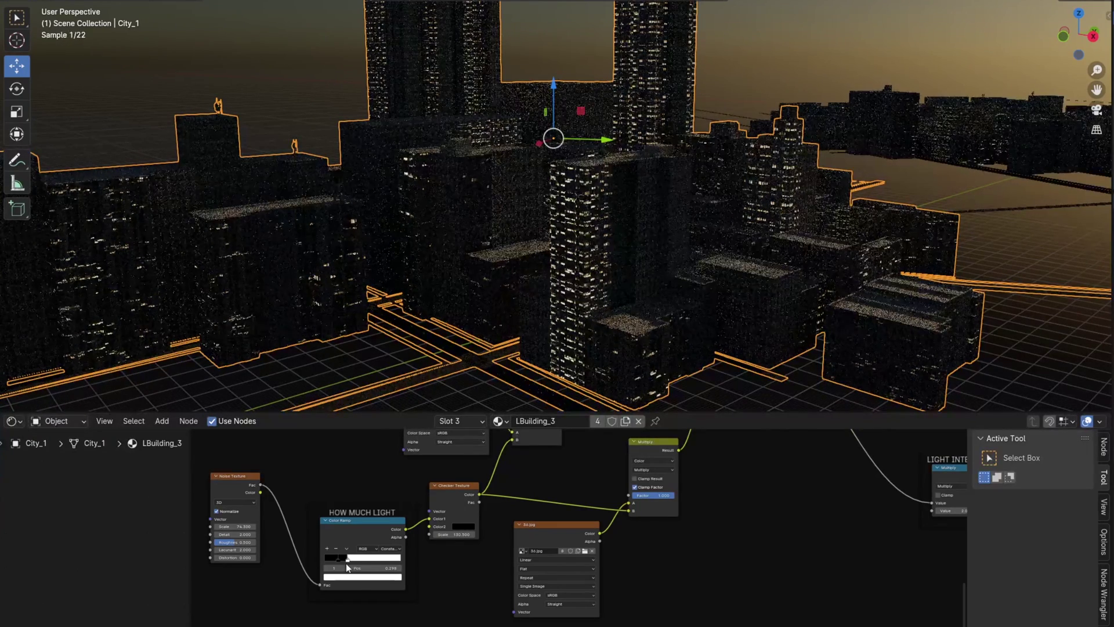
pyautogui.moveTo(346, 564); pyautogui.dragTo(347, 559)
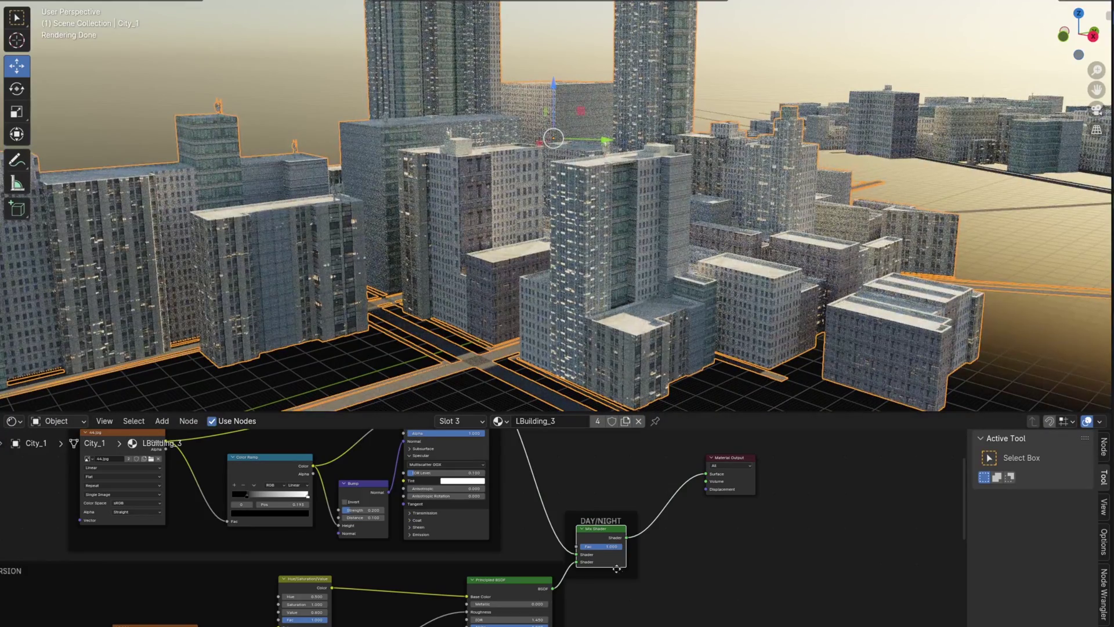
pyautogui.moveTo(598, 547); pyautogui.dragTo(588, 550)
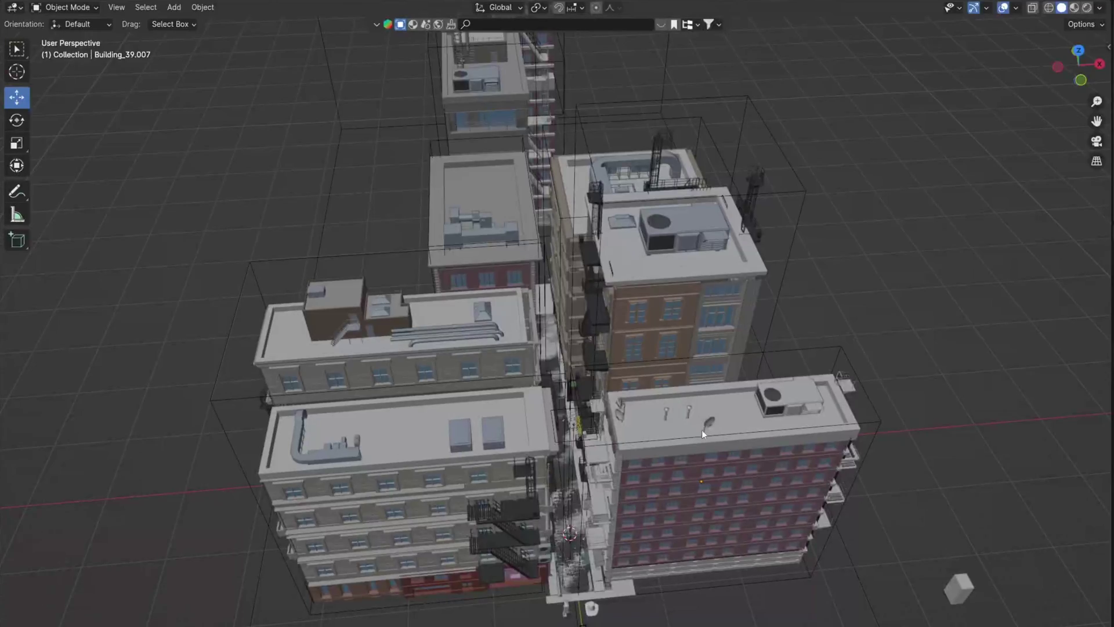
# - Orbit down to a low frontal view of the alley buildings and look through the scene camera
pyautogui.scroll(3, 702, 413)
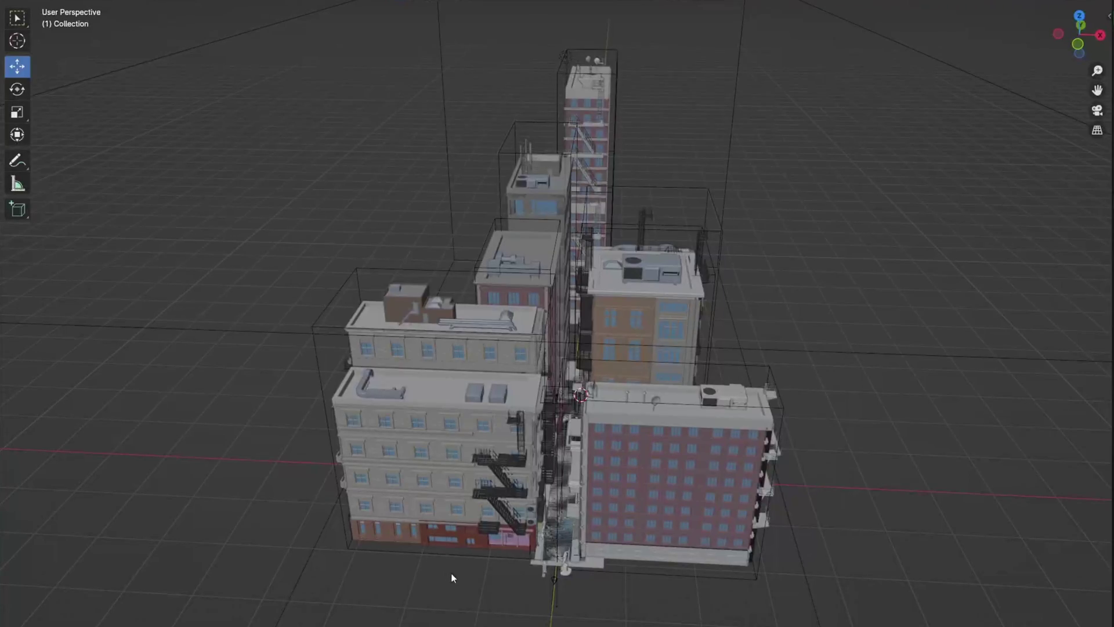
pyautogui.moveTo(450, 573); pyautogui.dragTo(466, 573, button='middle')
pyautogui.press('KP_0')
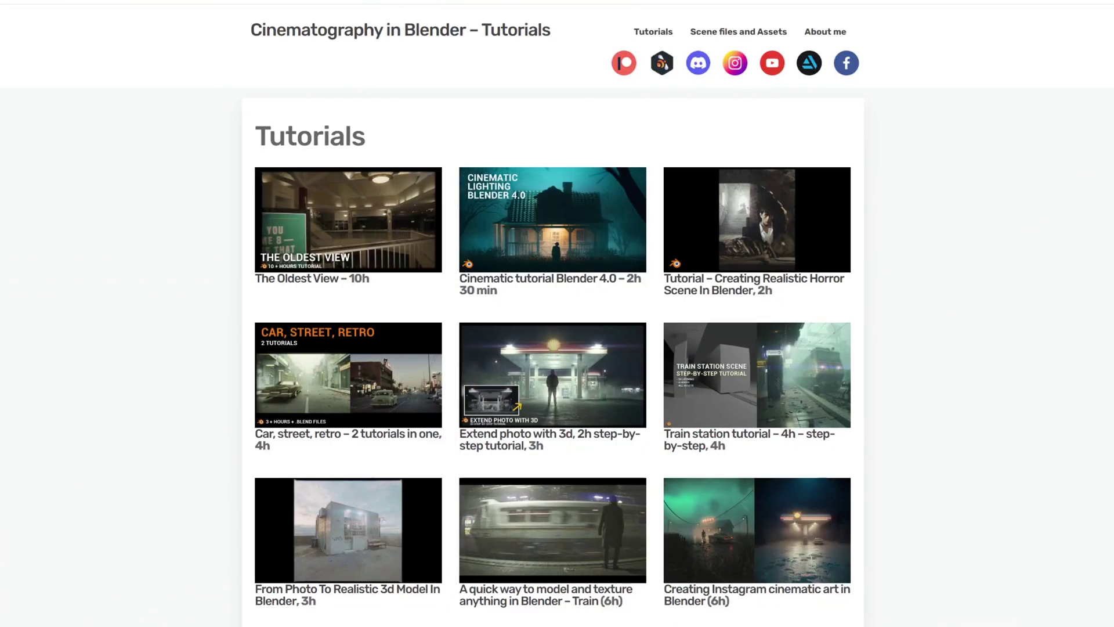
# - Scroll down the Tutorials page, then go to the Scene files and Assets page
pyautogui.scroll(-3, 1058, 238)
pyautogui.scroll(-7, 557, 348)
pyautogui.scroll(-2, 557, 348)
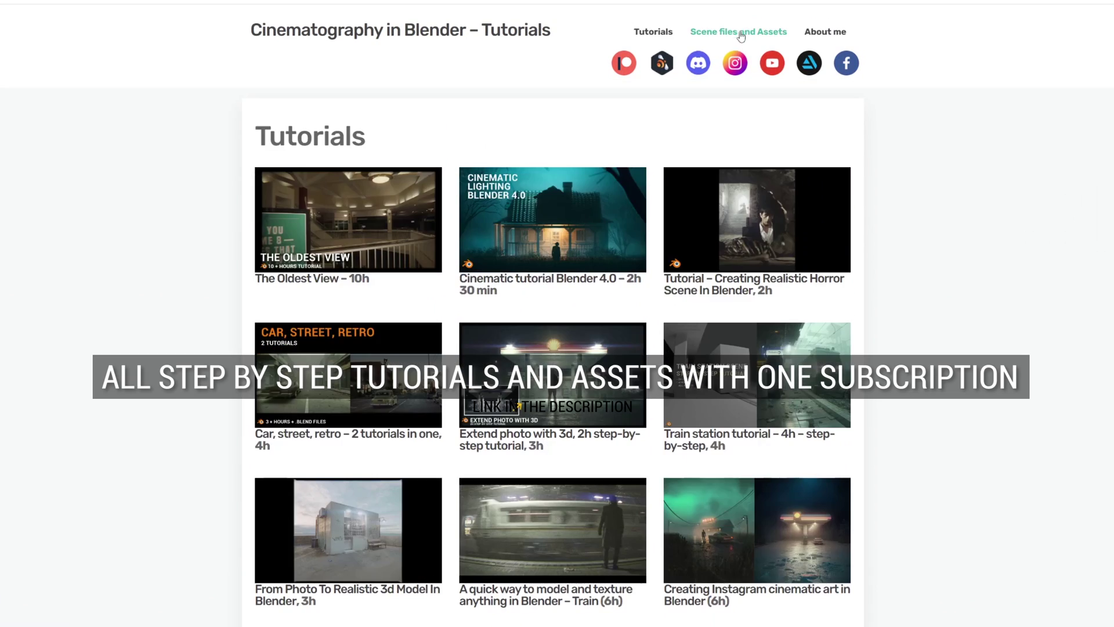
pyautogui.click(738, 23)
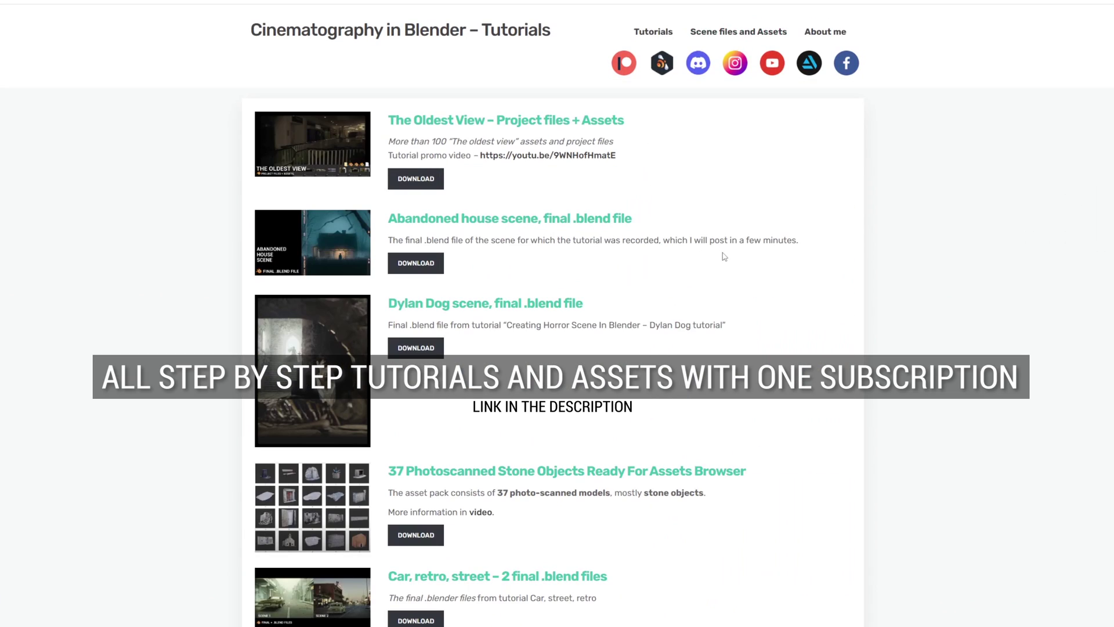